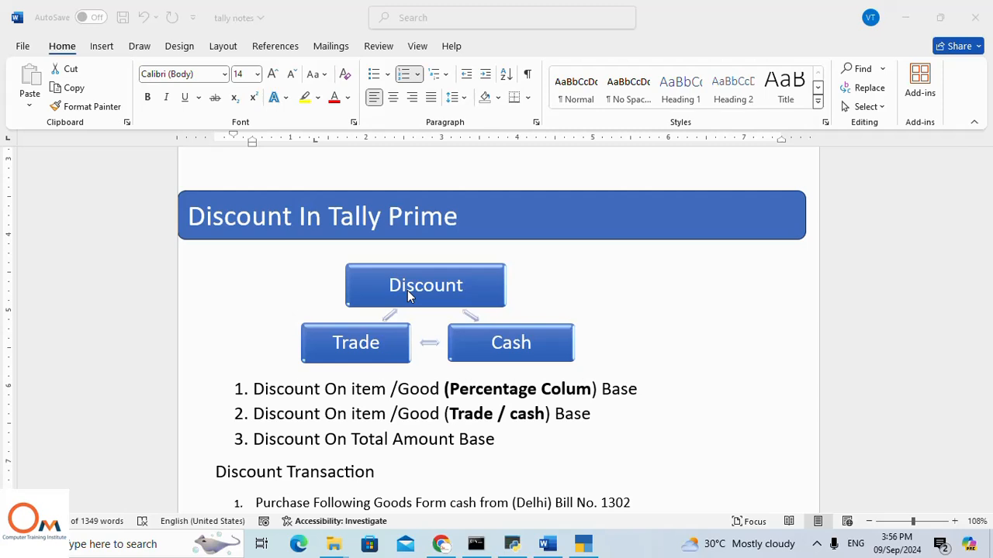
Step: Review the discount types and the sample discount transactions in the Word notes
scroll(395, 291, down, 1)
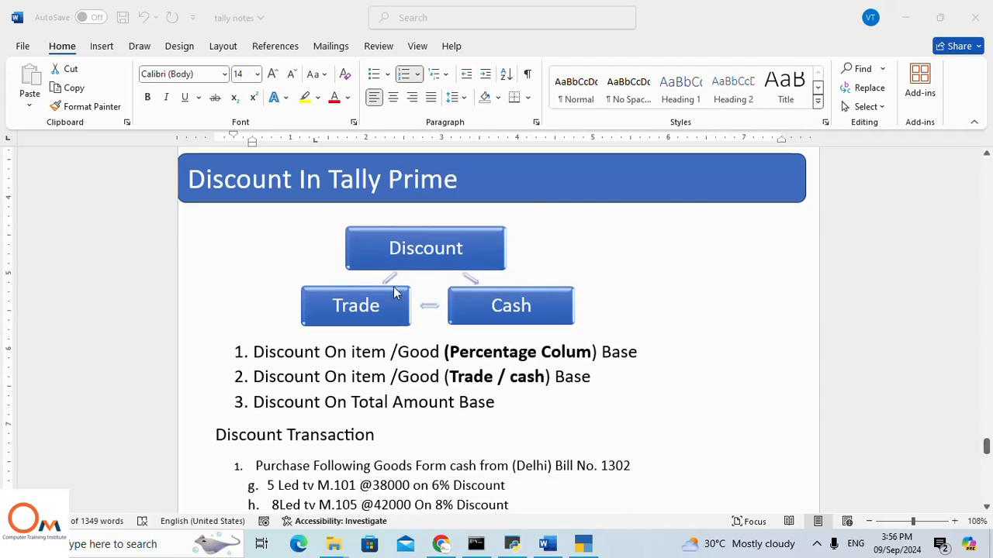
scroll(395, 292, up, 1)
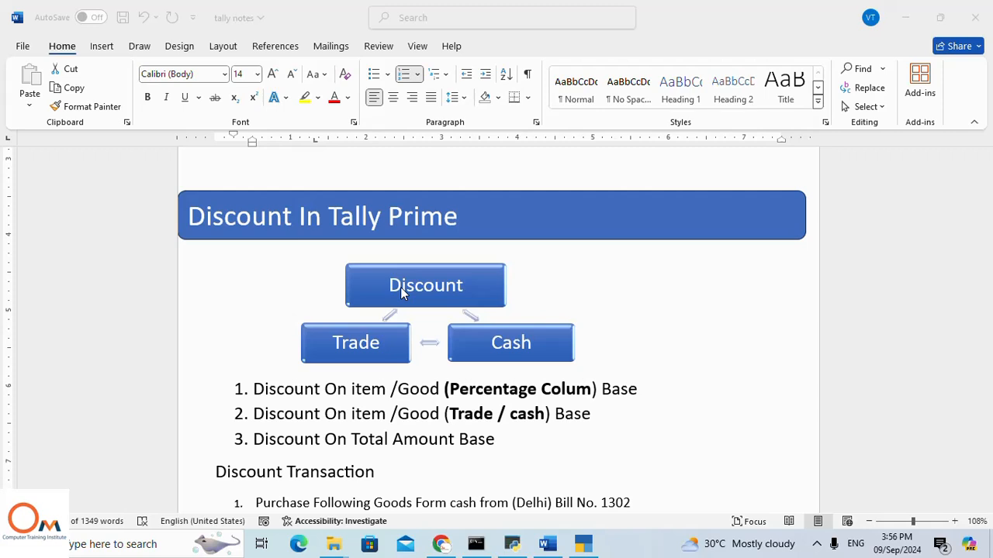
scroll(460, 378, down, 2)
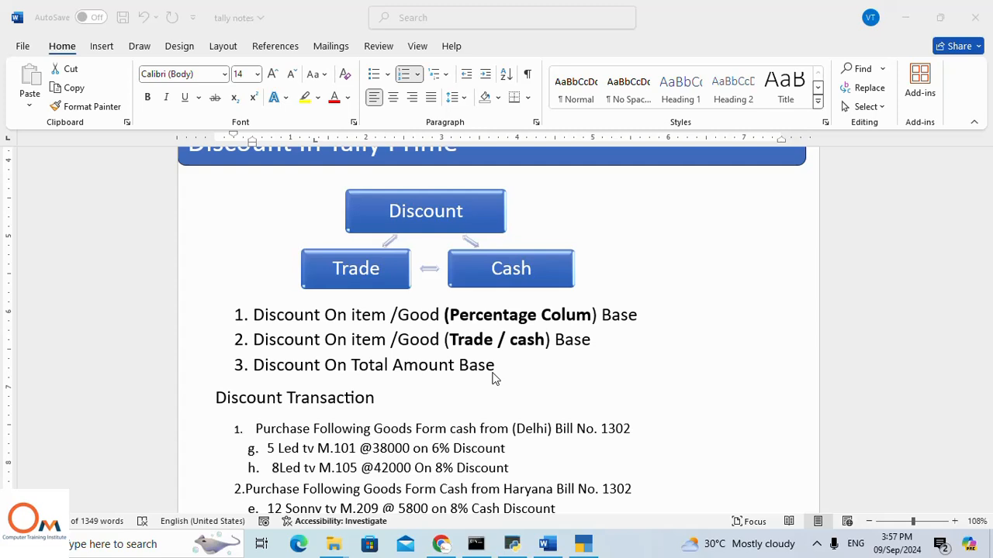
scroll(493, 379, down, 3)
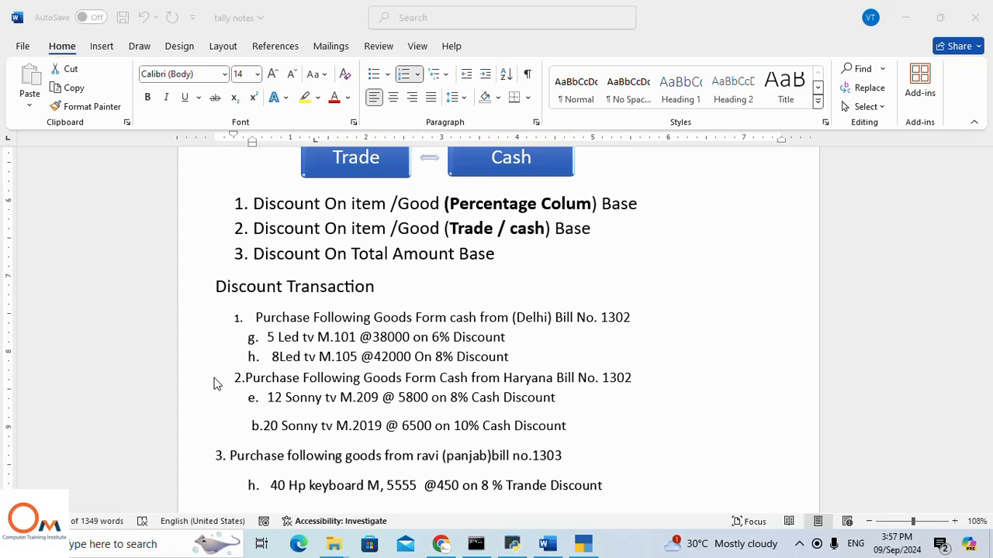
Step: Switch to TallyPrime and check the item columns of a blank purchase voucher, leaving it without saving
click(583, 544)
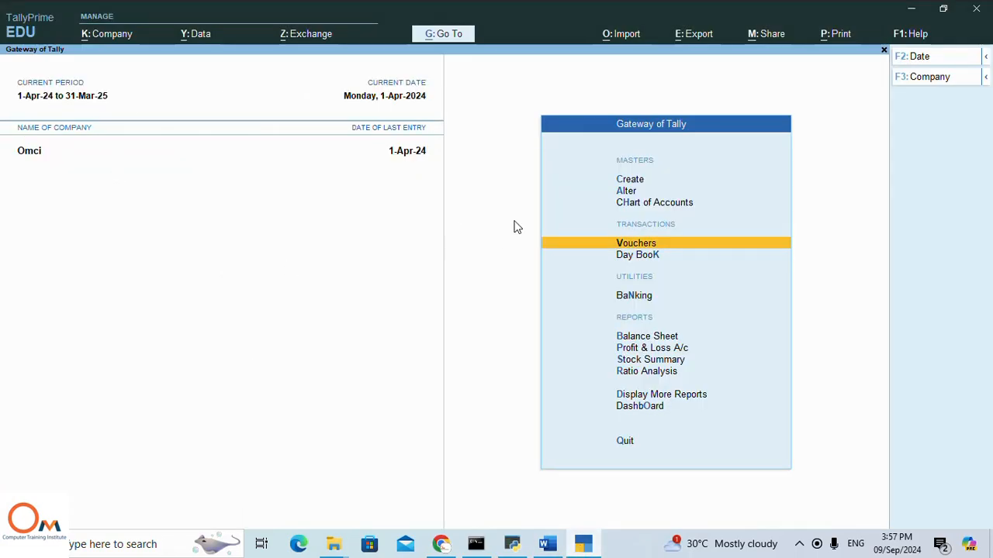
key(Return)
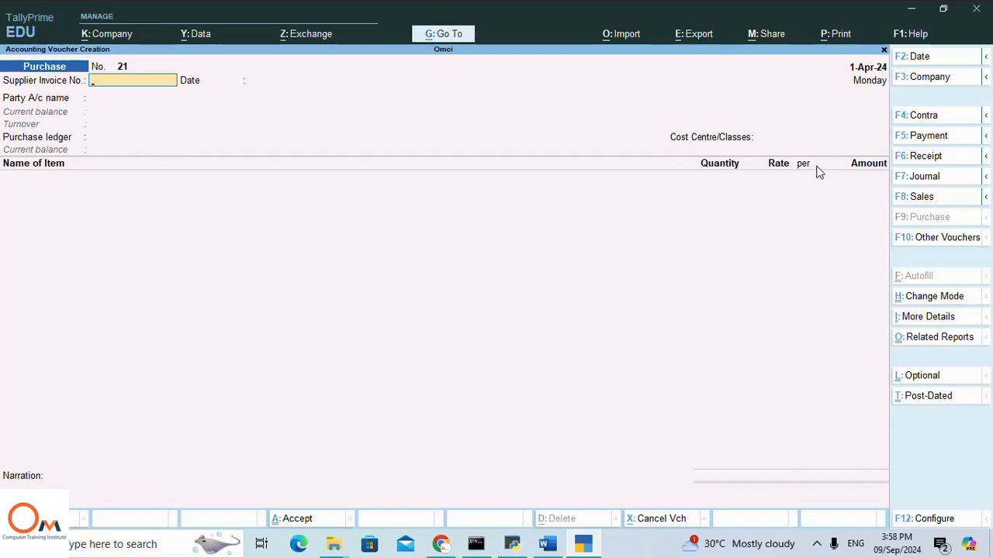
key(Escape)
key(y)
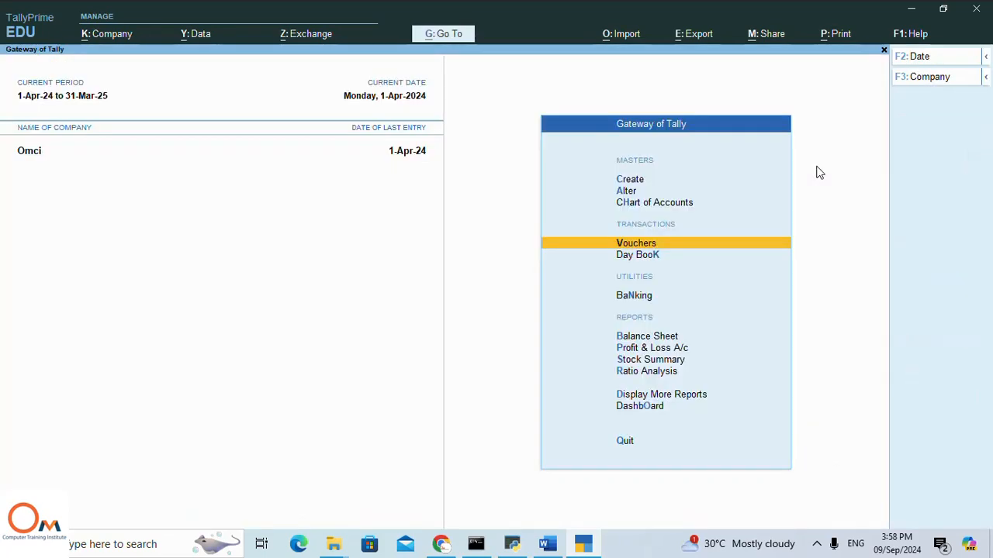
Step: Set the use of a discount column in invoices to Yes in the company features of Omci
key(F11)
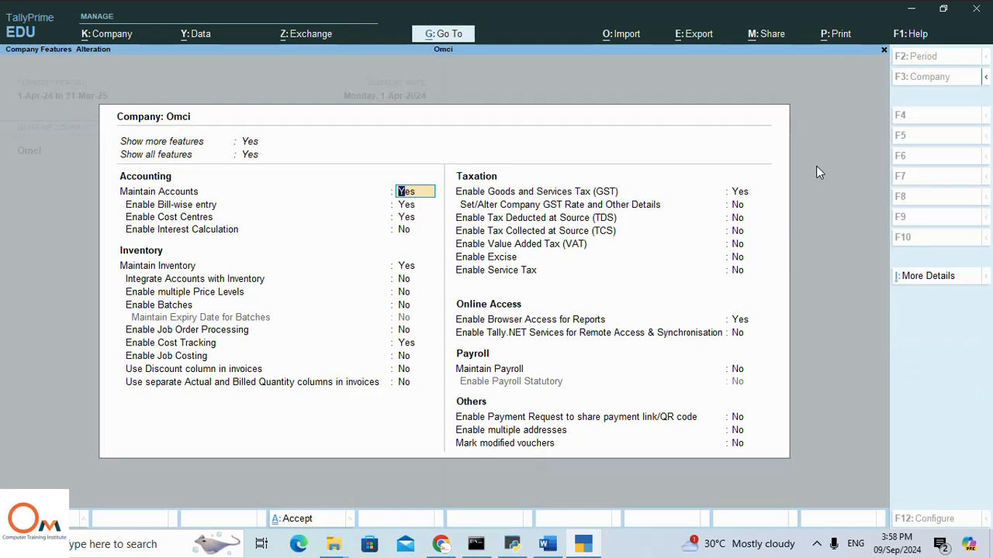
key(Return)
key(Return)
key(Return)
key(Return)
key(Return)
key(Return)
key(Return)
key(Return)
key(Return)
key(Return)
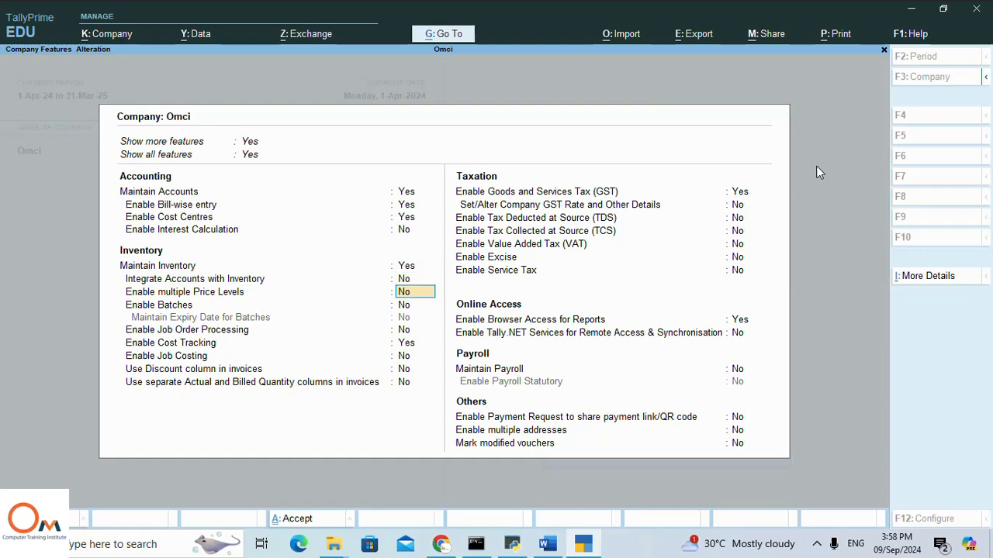
key(Return)
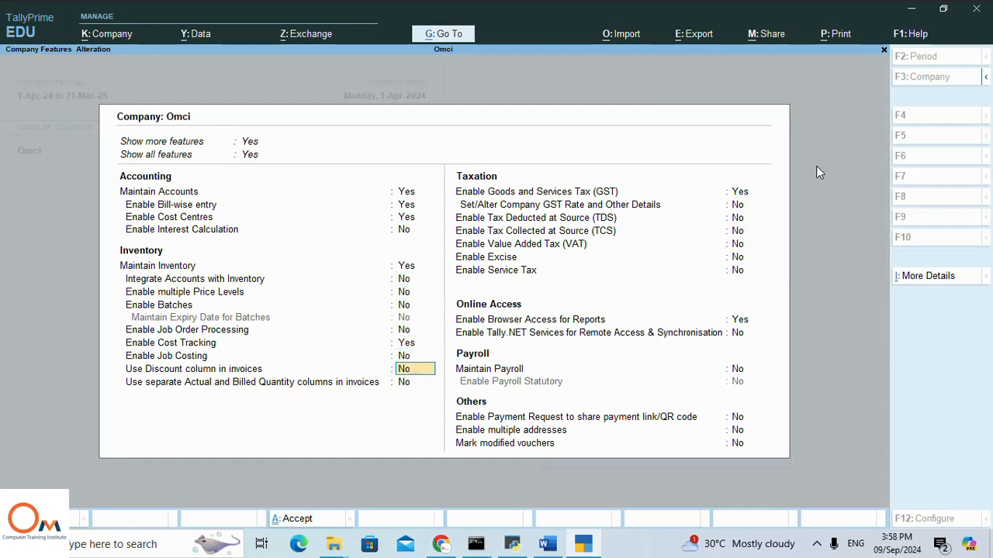
text(YES)
Step: Keep the existing GST details and remaining options as they are and save the company features
key(Return)
key(Return)
key(Return)
key(Return)
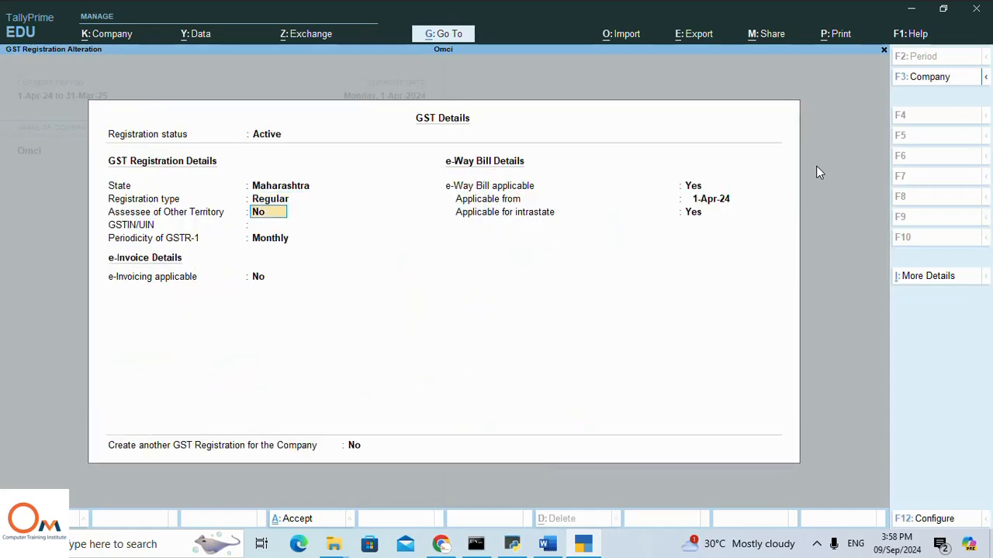
key(ctrl+a)
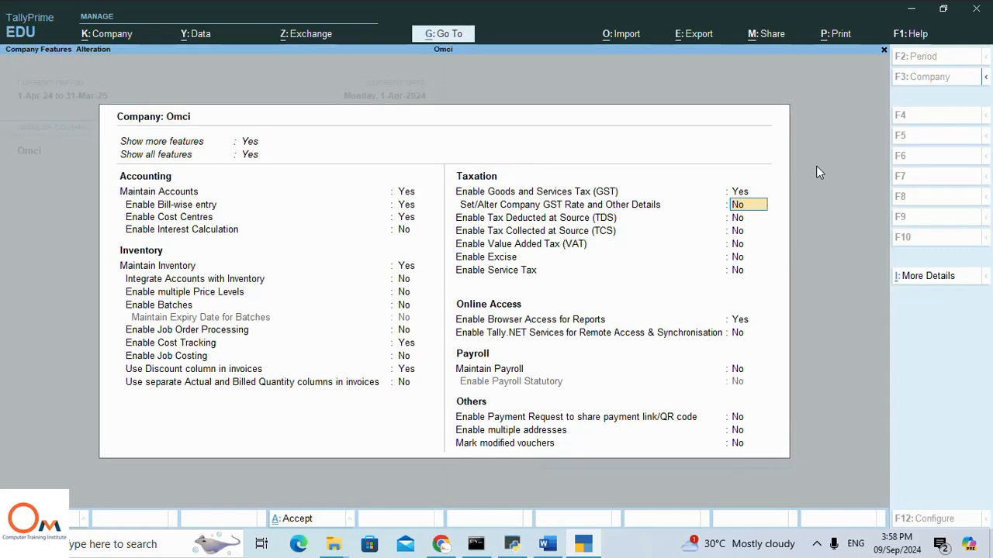
key(Return)
key(Return)
key(Return)
key(Return)
key(Return)
key(Return)
key(Return)
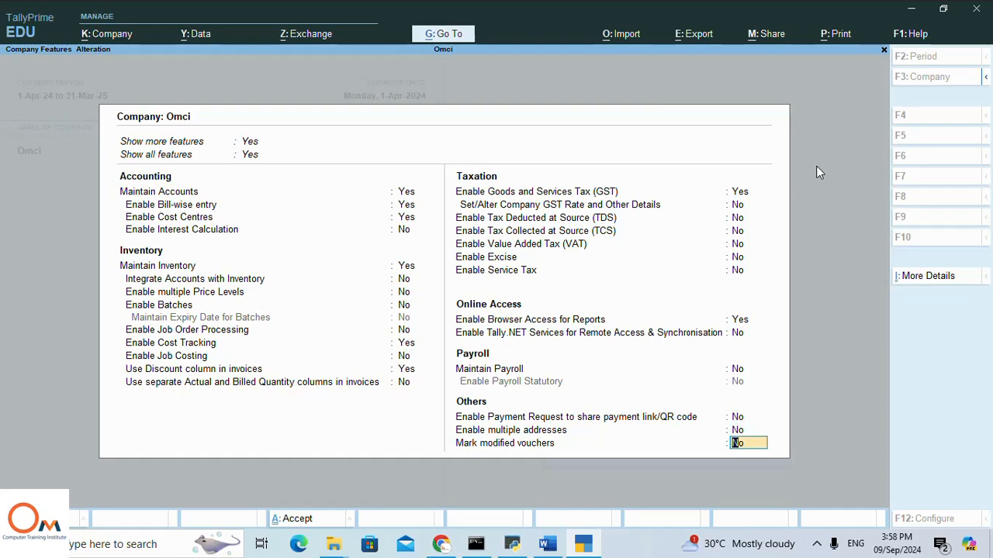
key(Return)
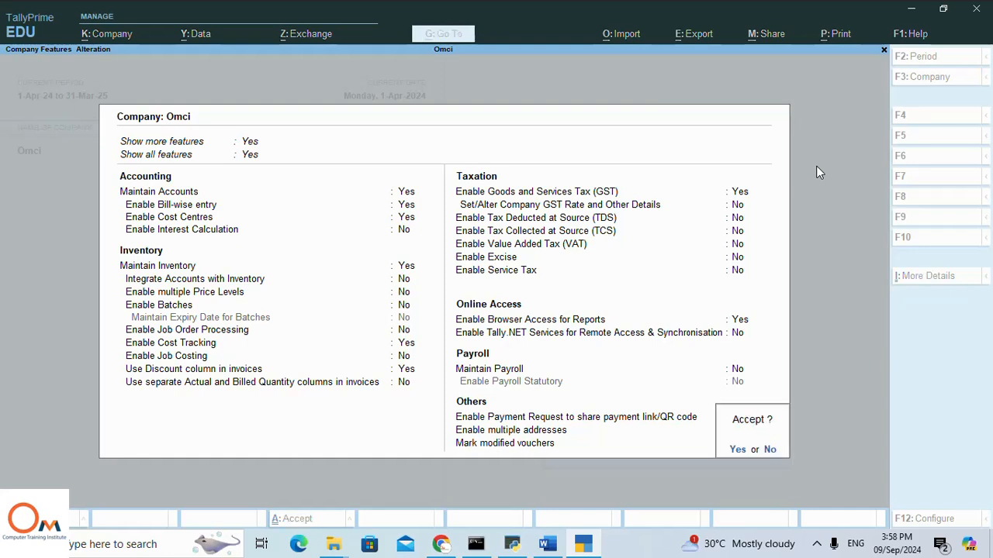
key(y)
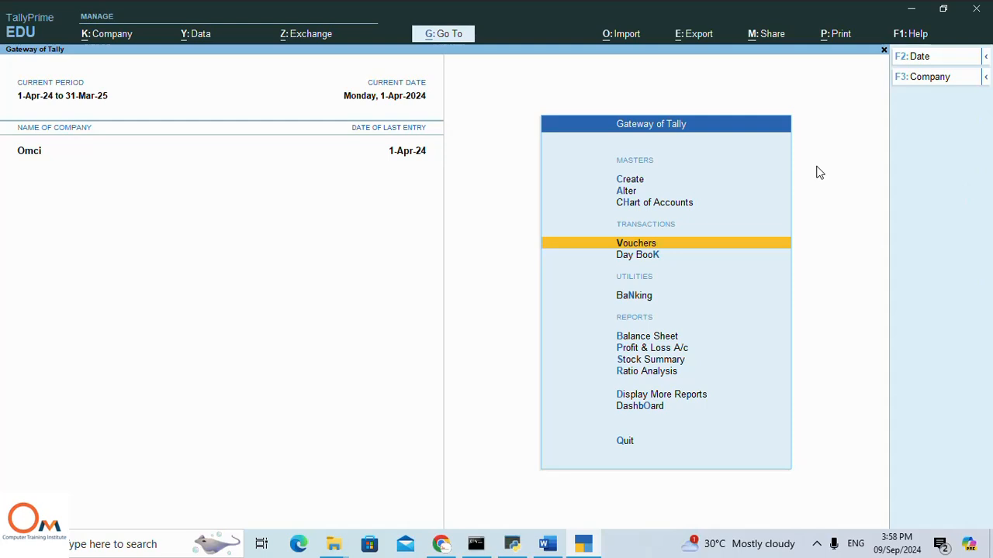
Step: Start a purchase voucher with supplier invoice number 1302, dated 1-Apr-24, and Cash as the party account
key(F9)
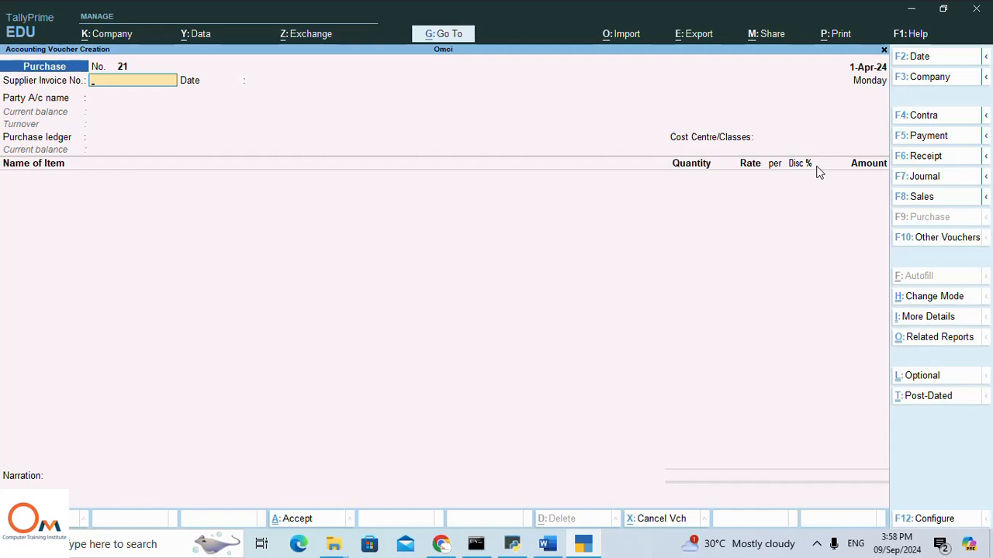
text(1302)
key(Return)
key(Return)
key(Return)
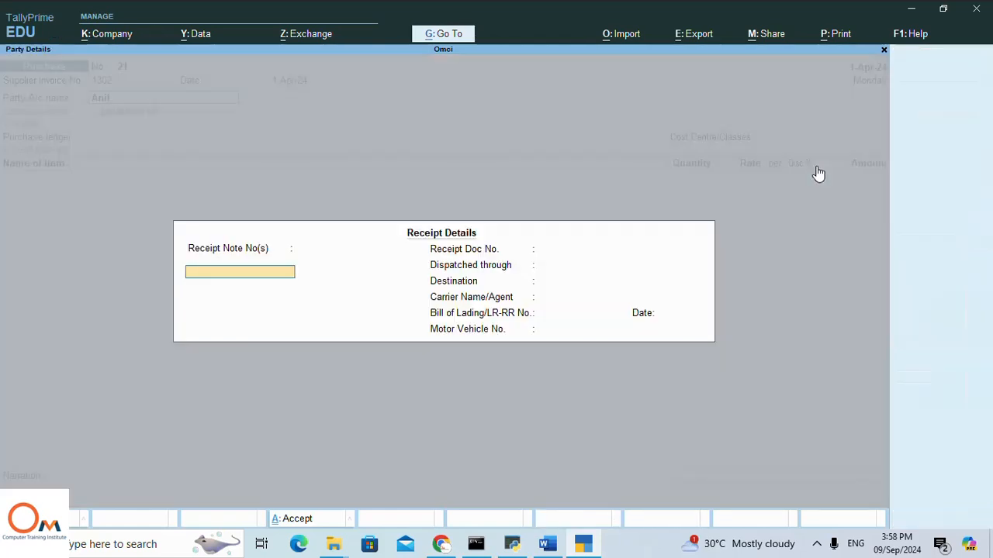
key(Escape)
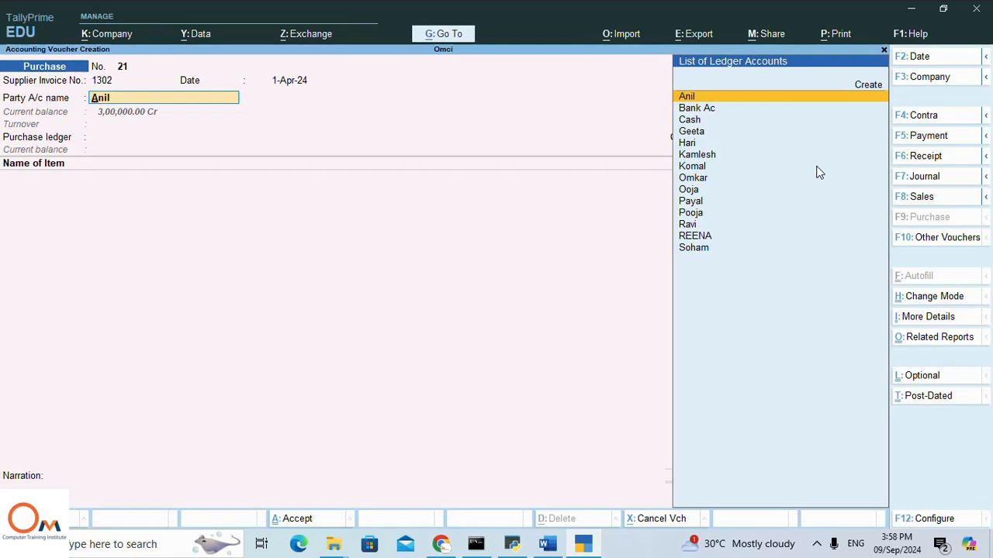
text(Ca)
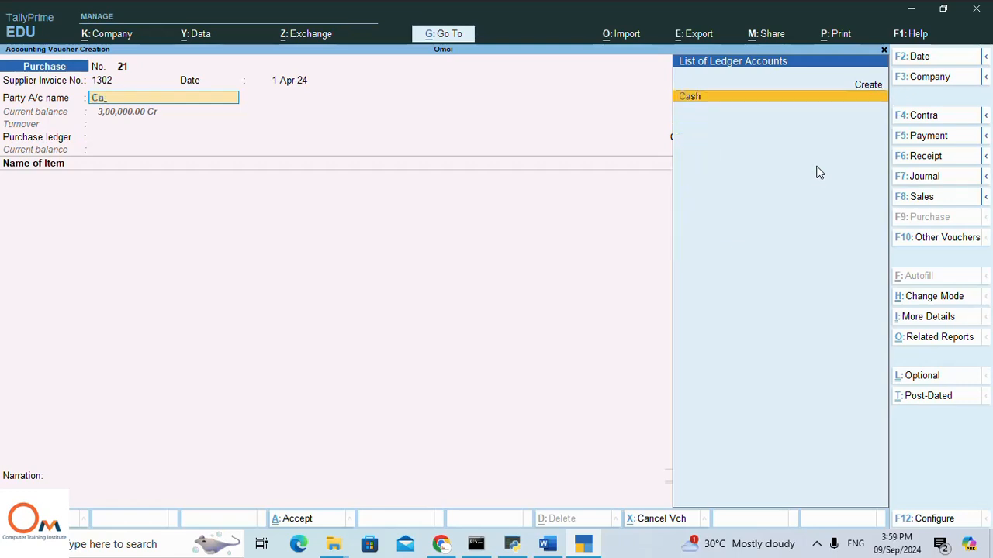
key(Return)
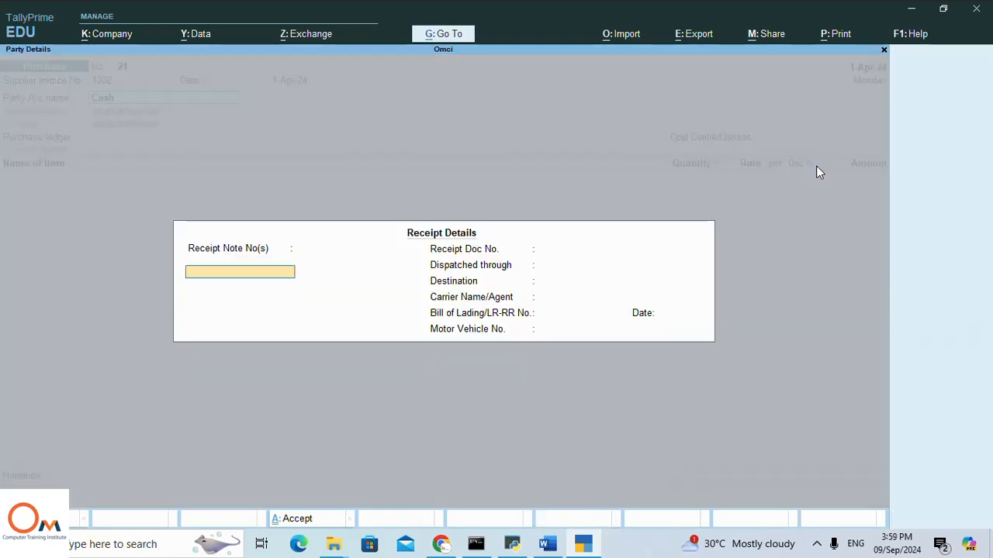
Step: Leave the receipt details blank and continue to the address in the party details
key(Return)
key(Return)
key(Return)
key(Return)
key(Return)
key(Return)
key(Return)
key(Return)
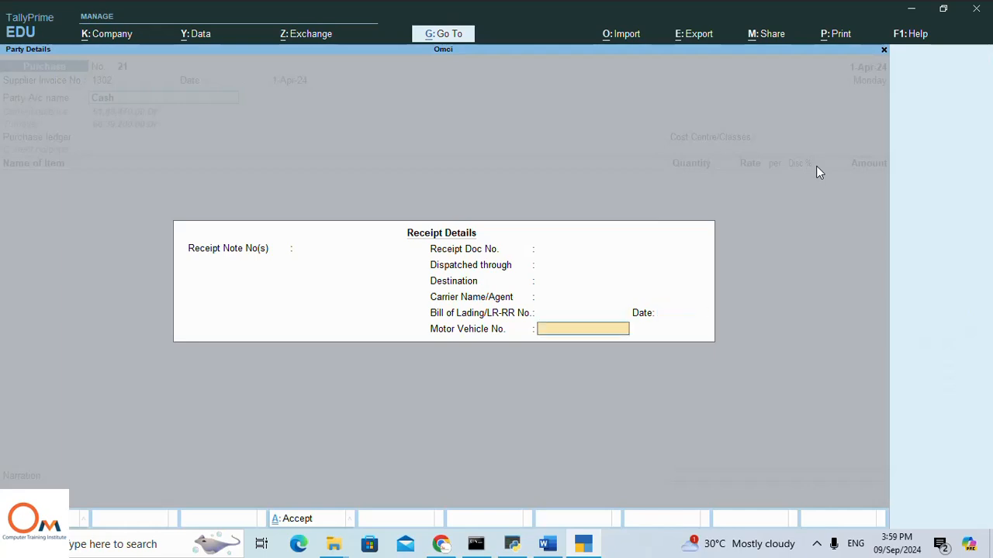
key(Return)
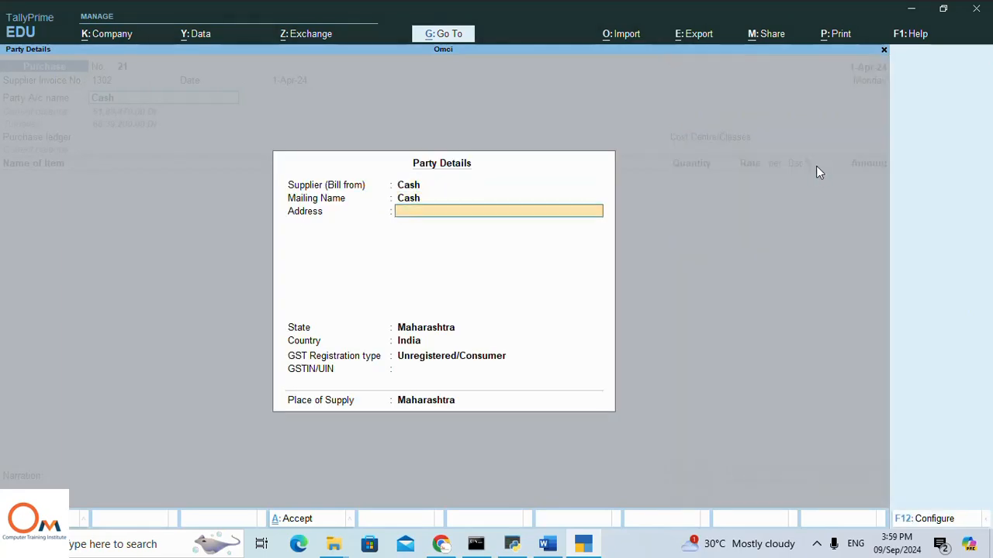
Step: Set the party's state to Haryana, GST registration type to Regular and place of supply to Haryana
key(Return)
text(H)
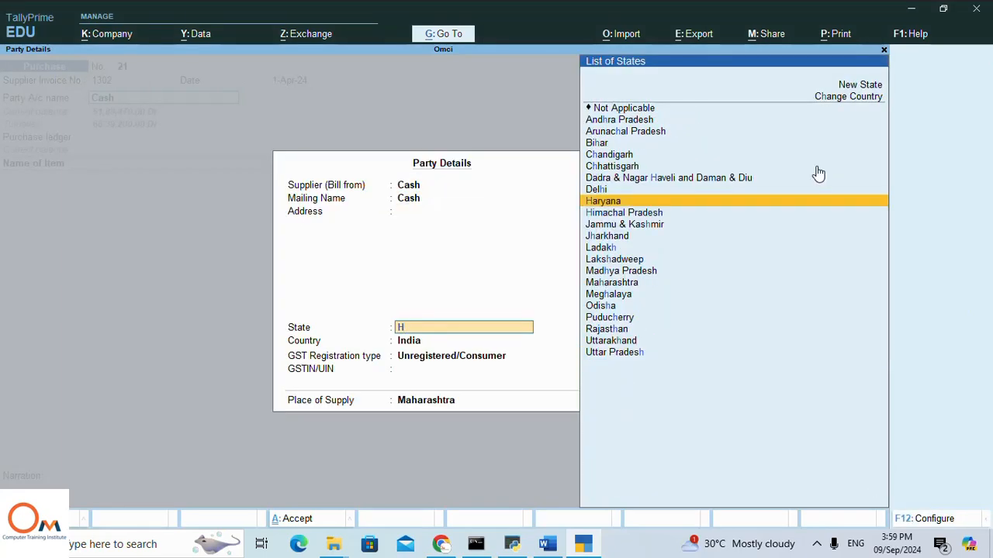
key(Return)
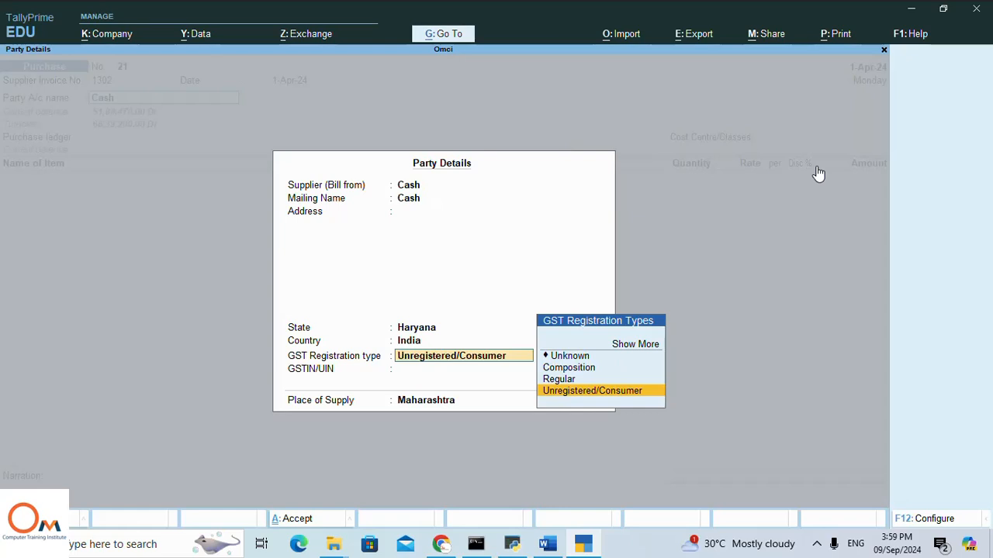
key(Up)
key(Return)
key(Return)
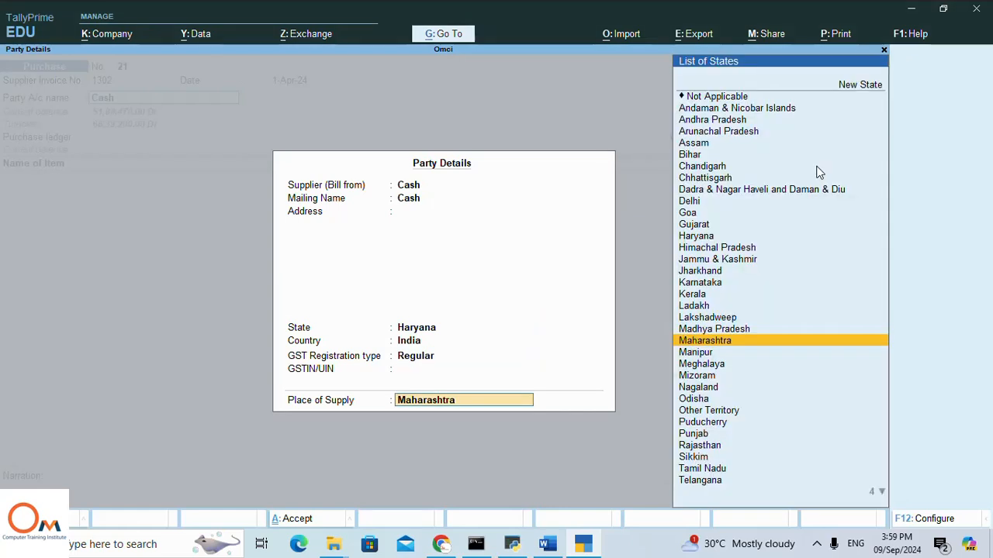
text(H)
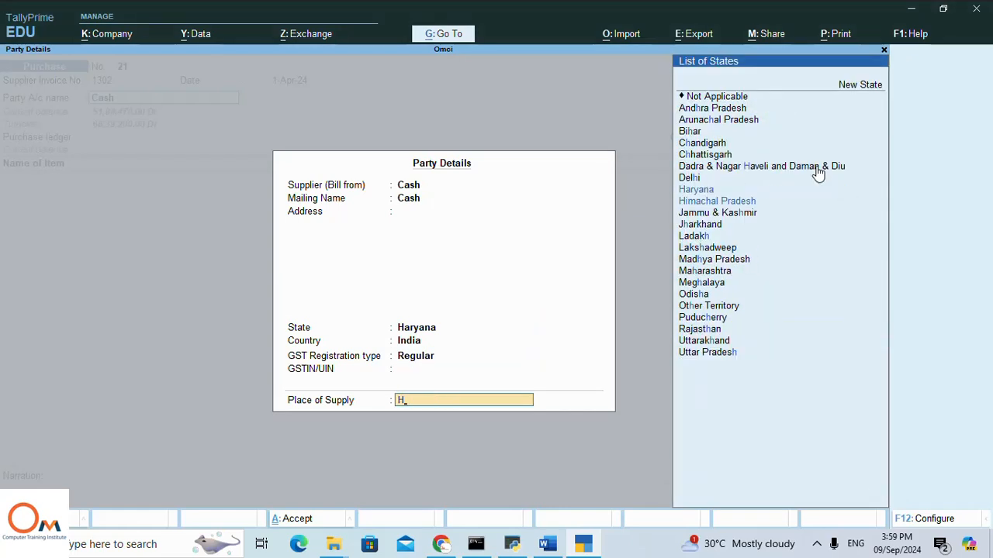
key(Return)
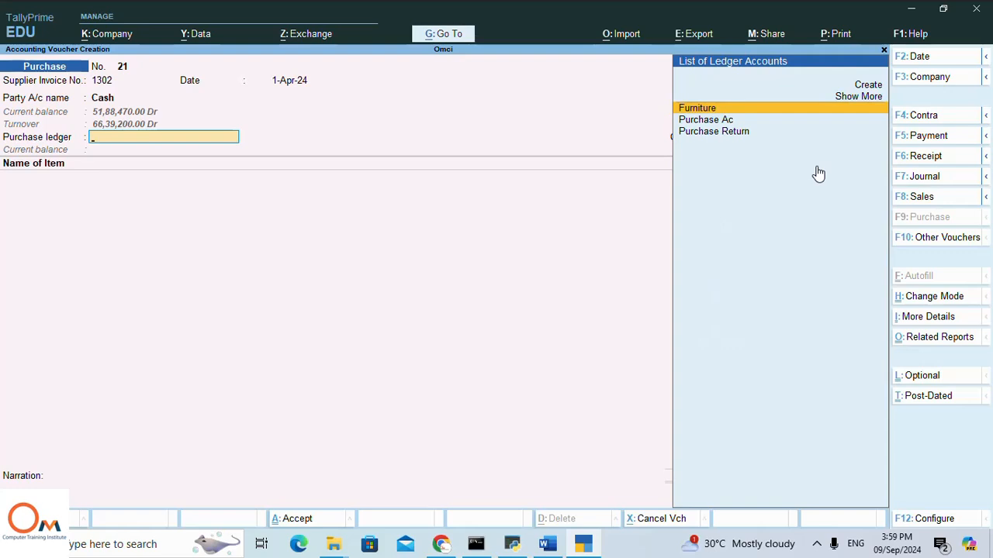
Step: Choose Purchase Ac as the purchase ledger and Not Applicable as the cost centre class
key(Down)
key(Return)
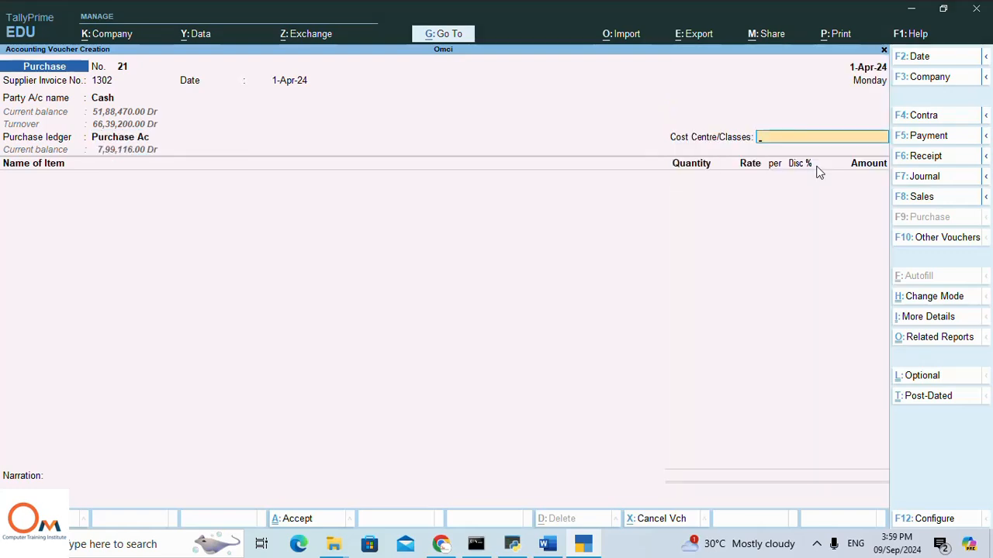
key(Return)
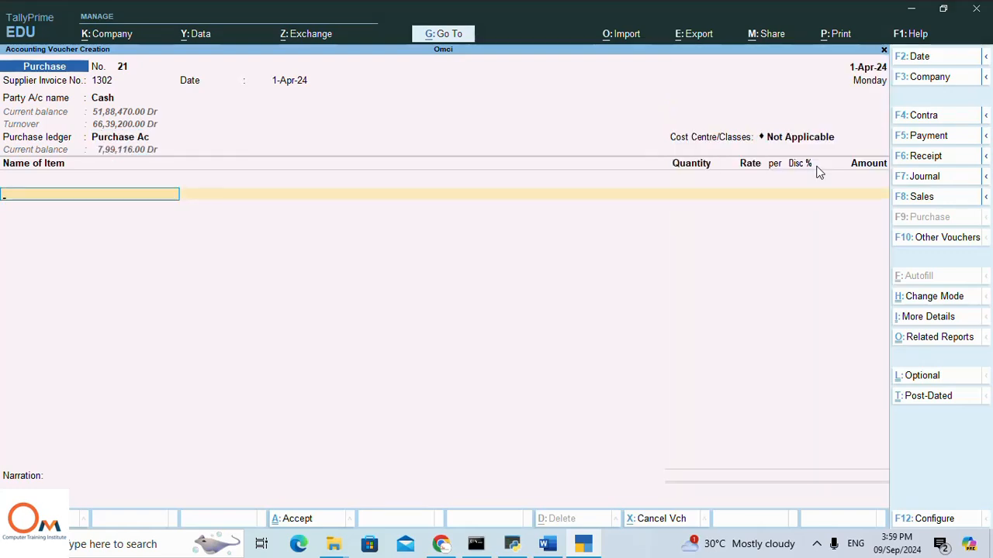
Step: Add the stock item Model 101/32 to the voucher and allocate it to the Panvel godown
text(M)
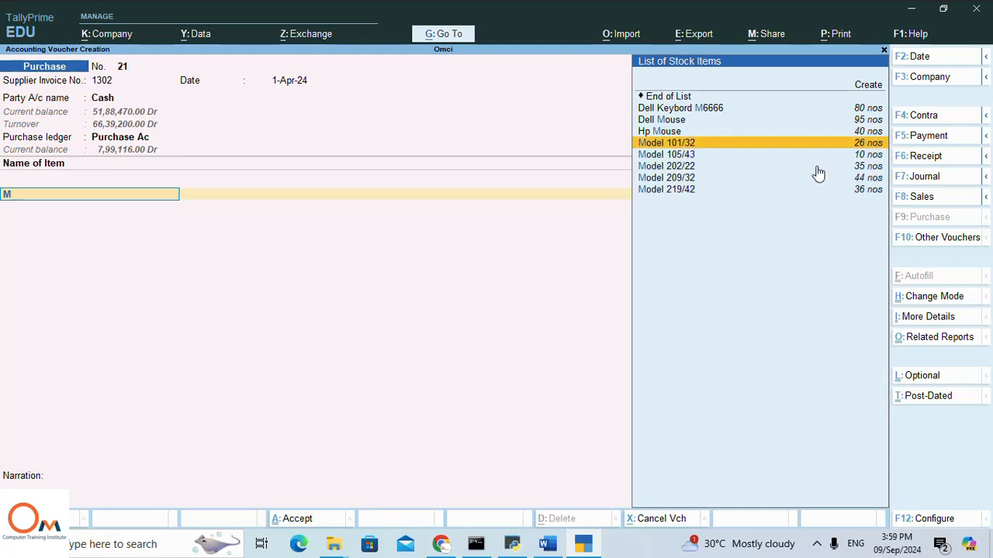
key(Return)
key(Return)
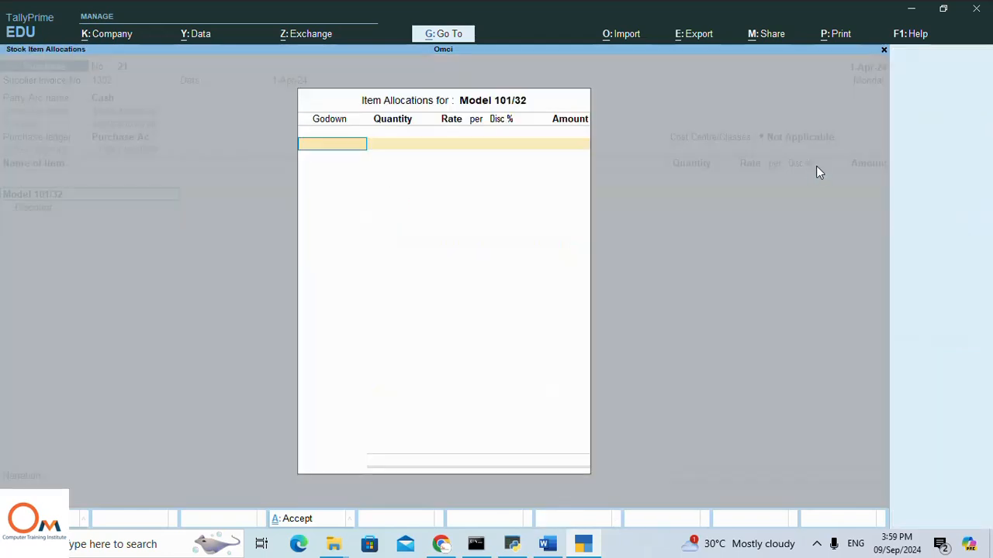
text(P)
key(Down)
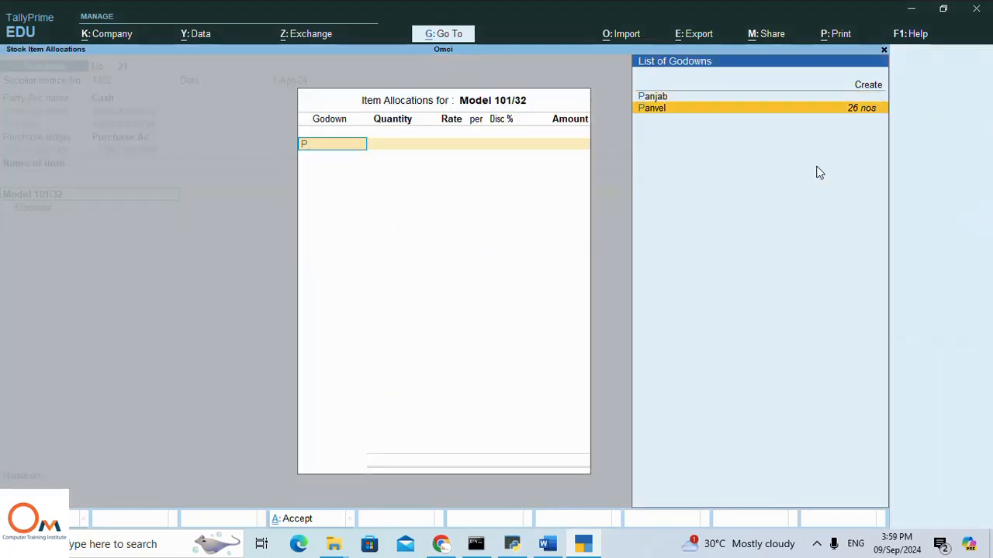
key(Up)
key(Down)
key(Return)
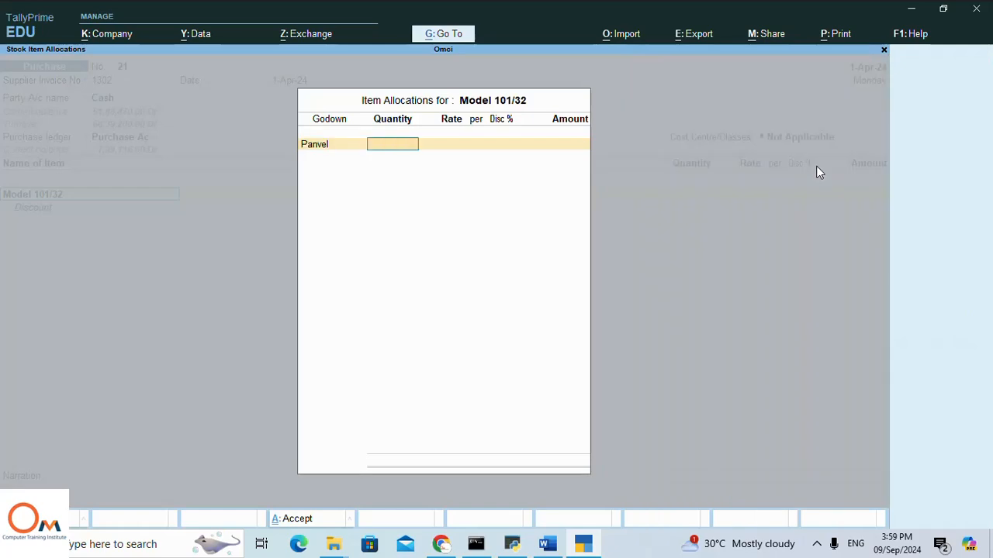
Step: Check the notes and set Model 101/32's Panvel allocation to a quantity of 5 nos at a rate of 38,000
key(alt+Tab)
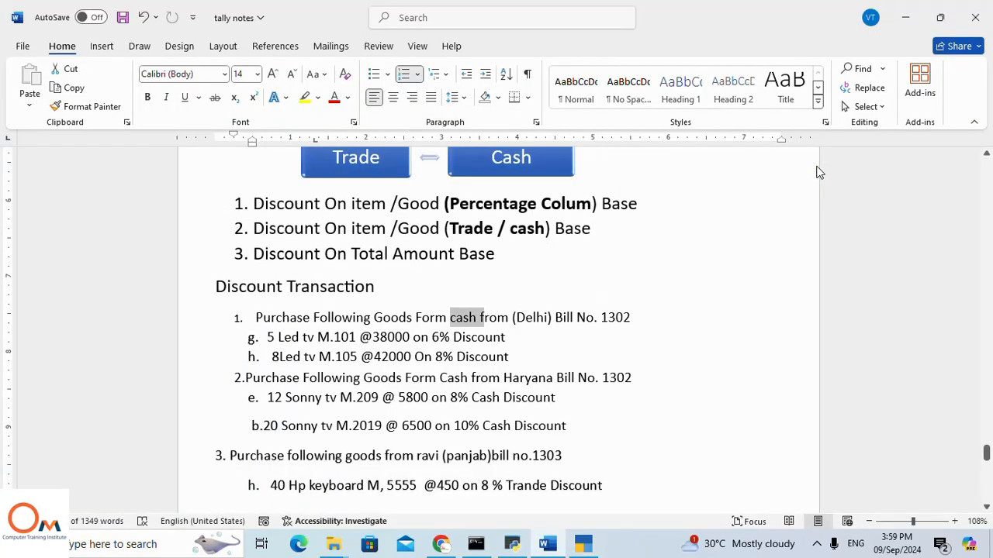
key(alt+Tab)
text(5)
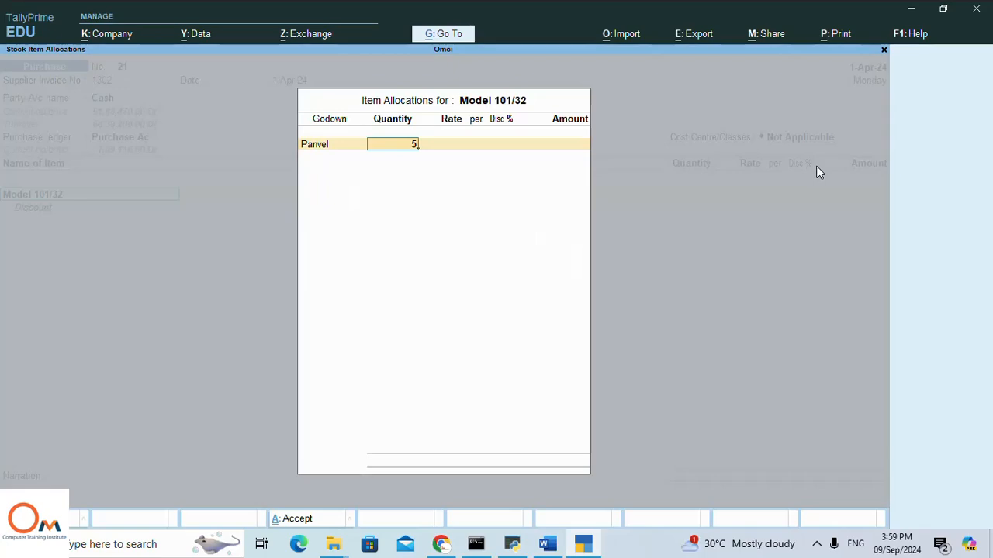
key(Return)
key(alt+Tab)
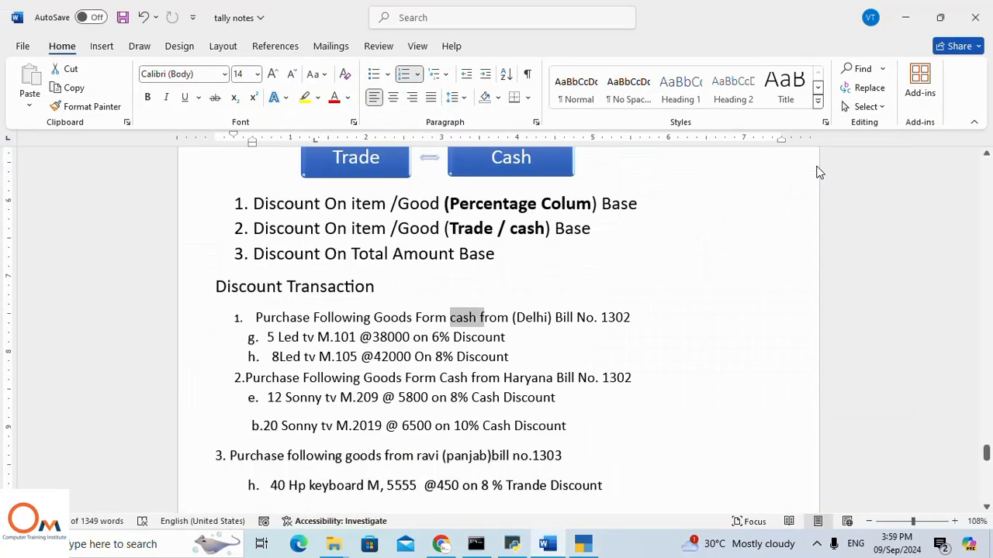
key(alt+Tab)
text(3)
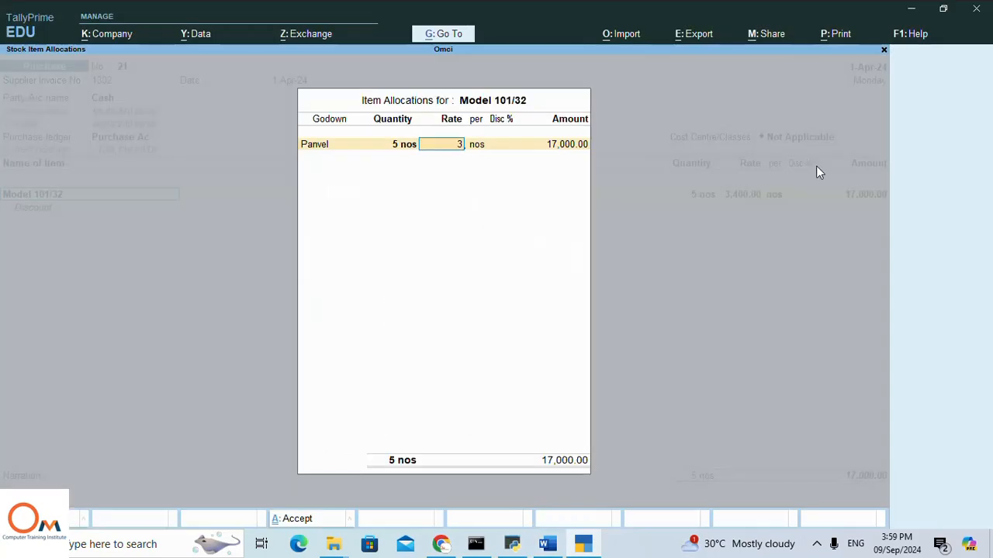
text(8000)
key(Return)
key(Return)
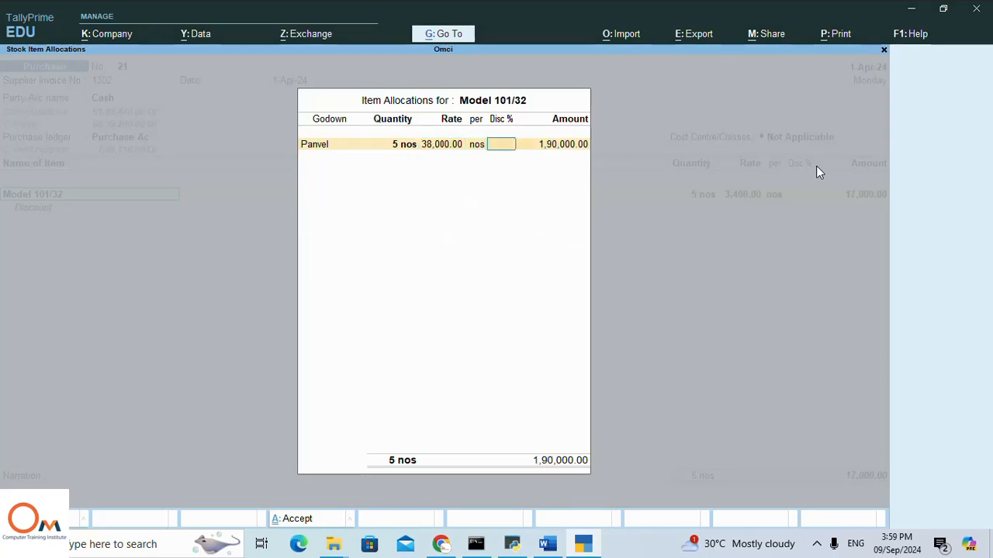
Step: Set the Model 101/32 discount to 6% as in the notes and complete the item's godown allocation
key(Return)
key(Up)
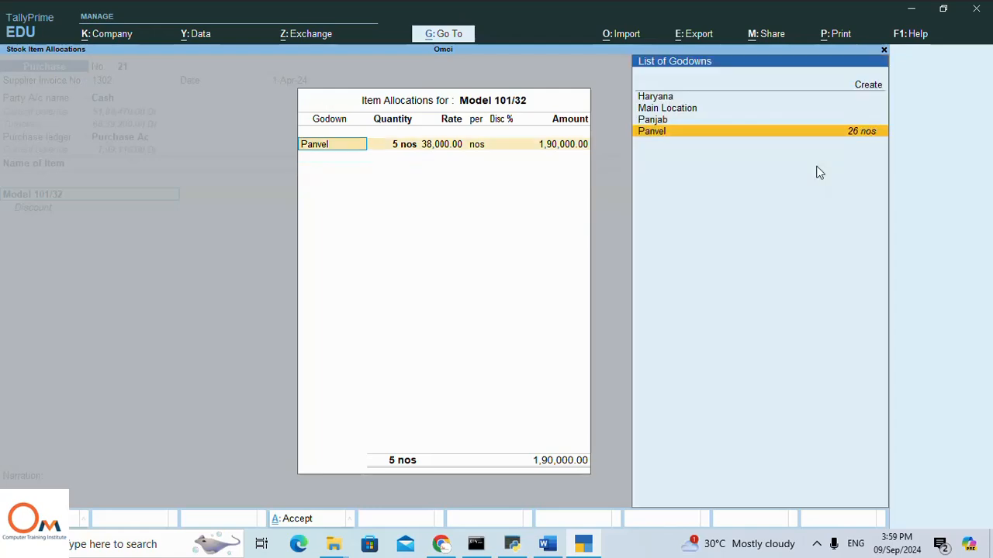
key(Return)
key(Return)
key(Return)
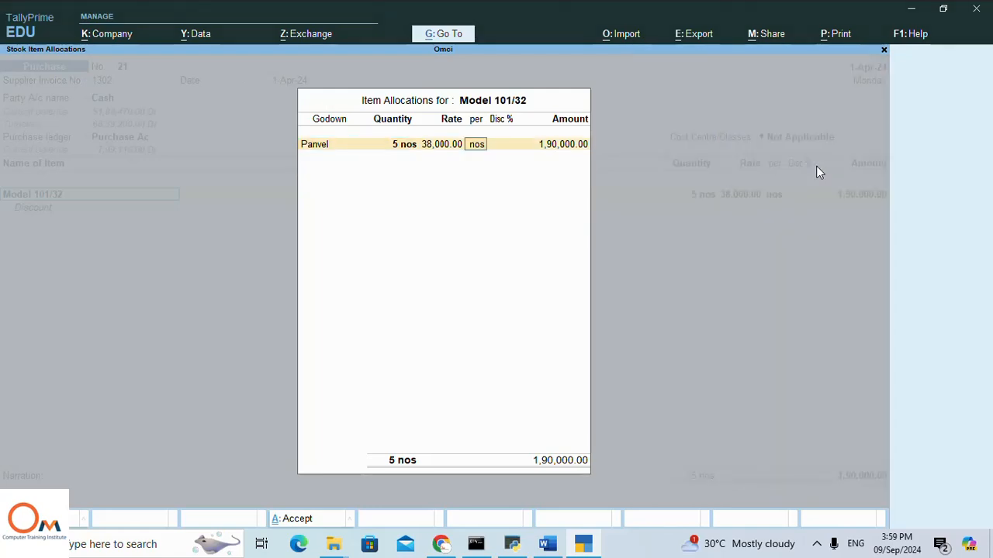
key(Return)
key(alt+Tab)
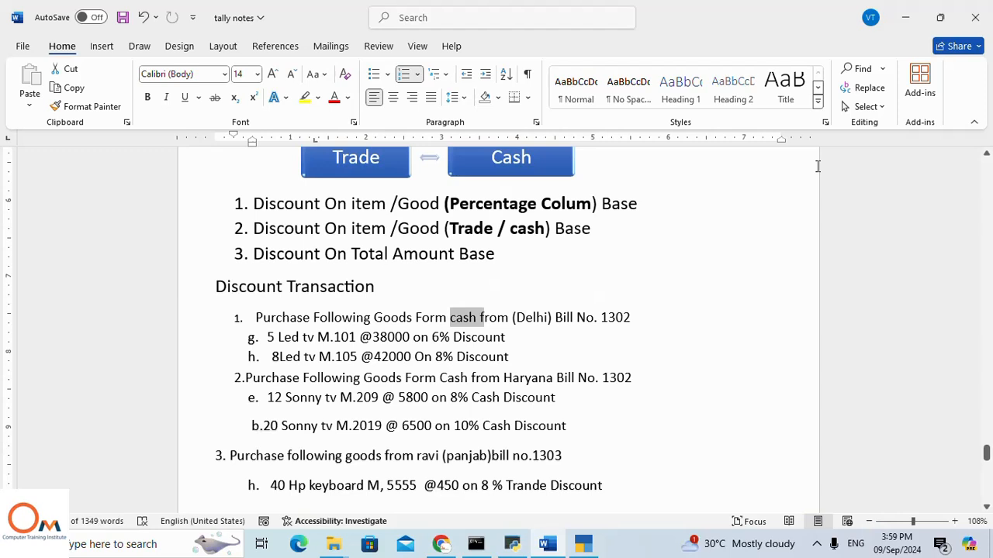
key(alt+Tab)
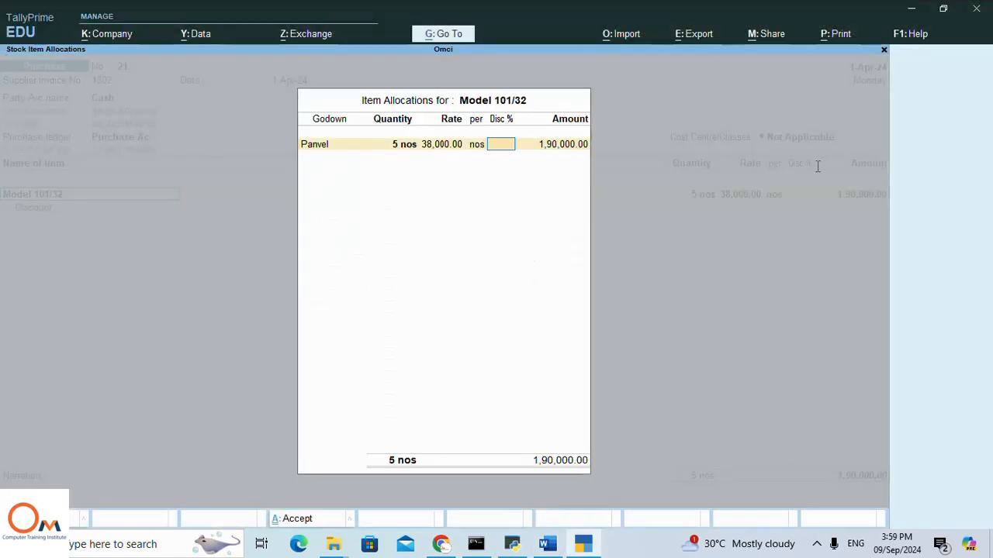
text(6)
key(Return)
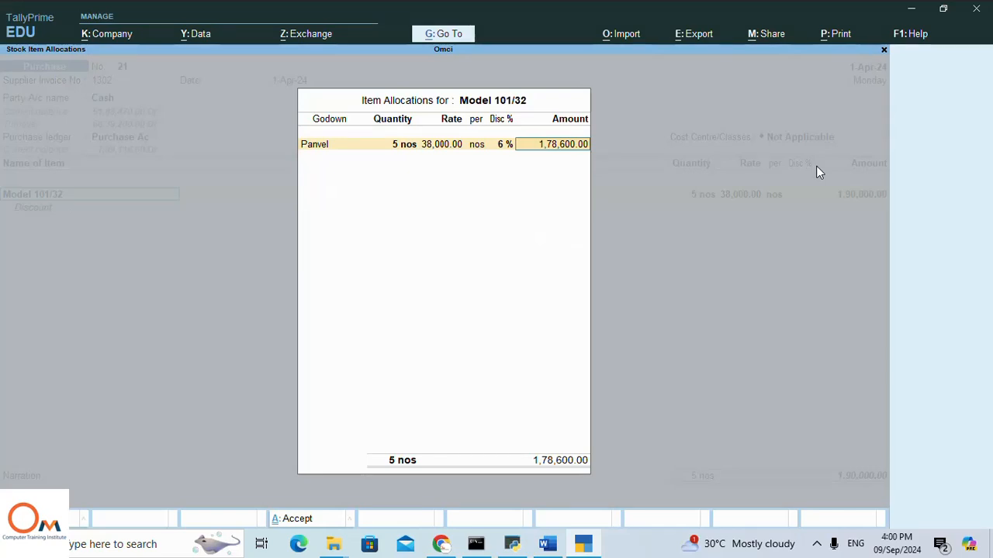
key(Return)
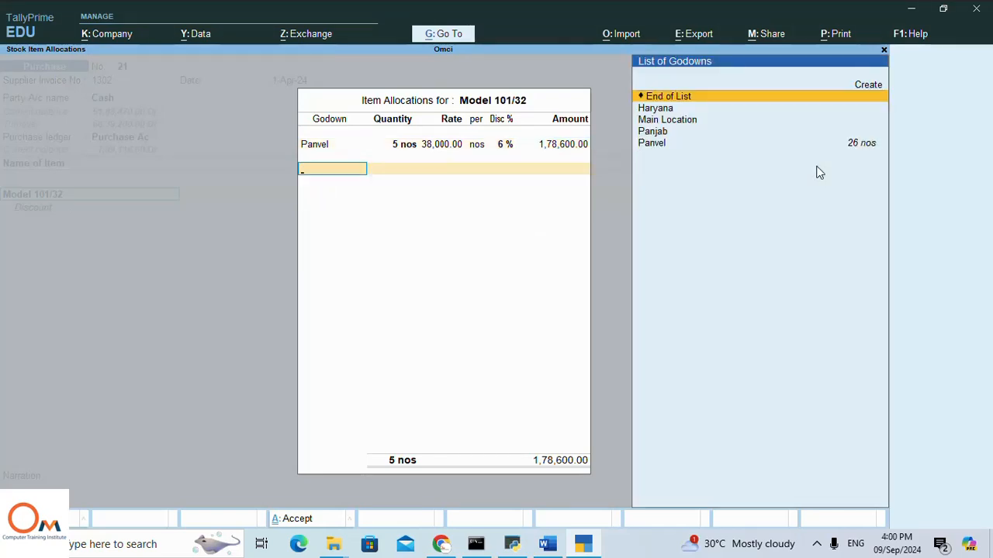
key(Return)
key(Return)
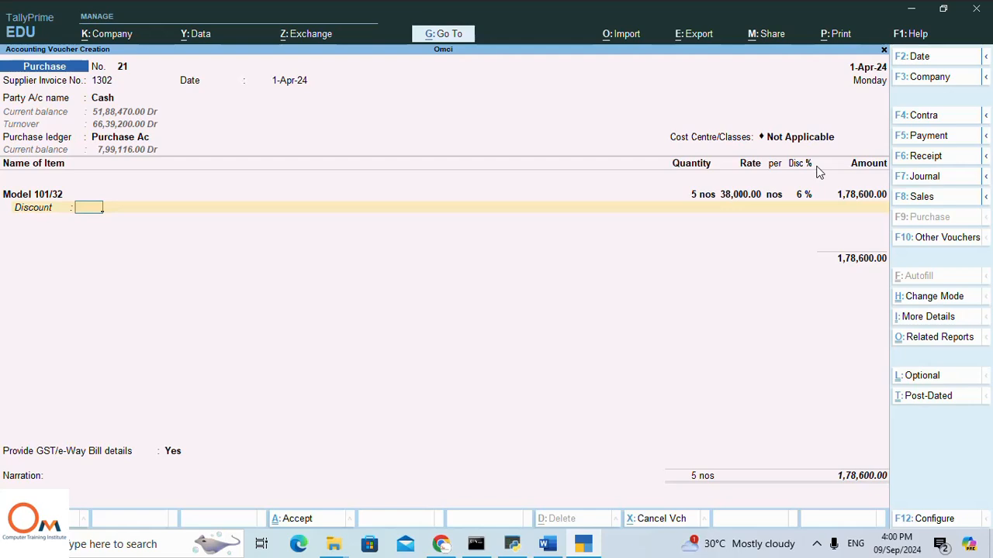
text(10)
key(BackSpace)
key(BackSpace)
Step: Set Provide Cash/Trade Discount to No in the voucher configuration and accept the settings
click(910, 519)
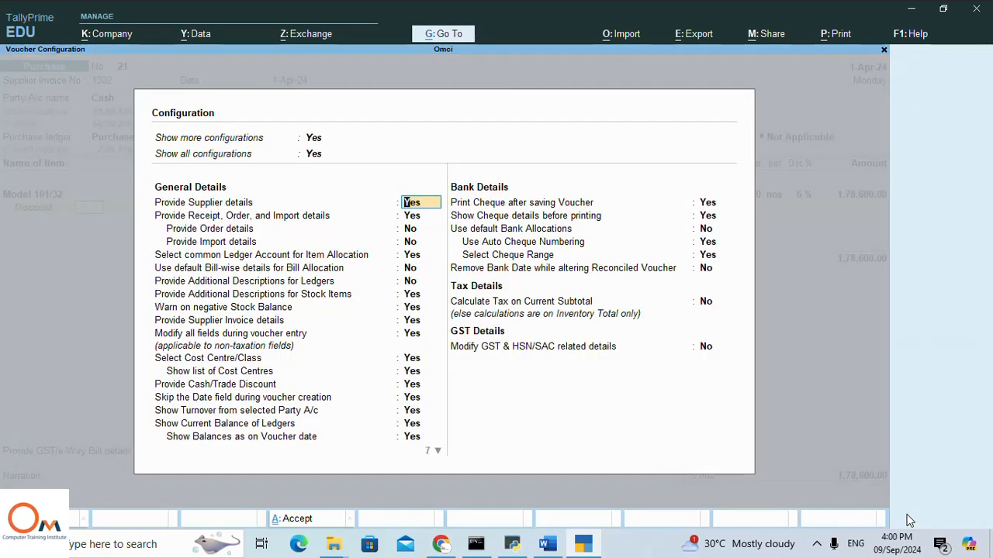
key(Down)
key(Down)
key(Down)
key(Down)
key(Down)
key(Down)
key(Down)
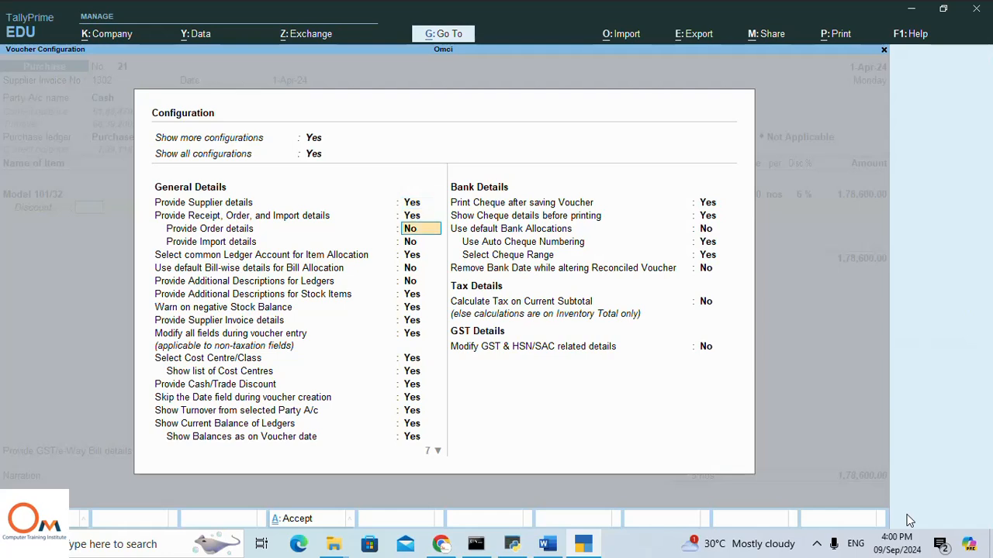
key(Down)
key(Down)
key(Down)
key(Down)
key(Down)
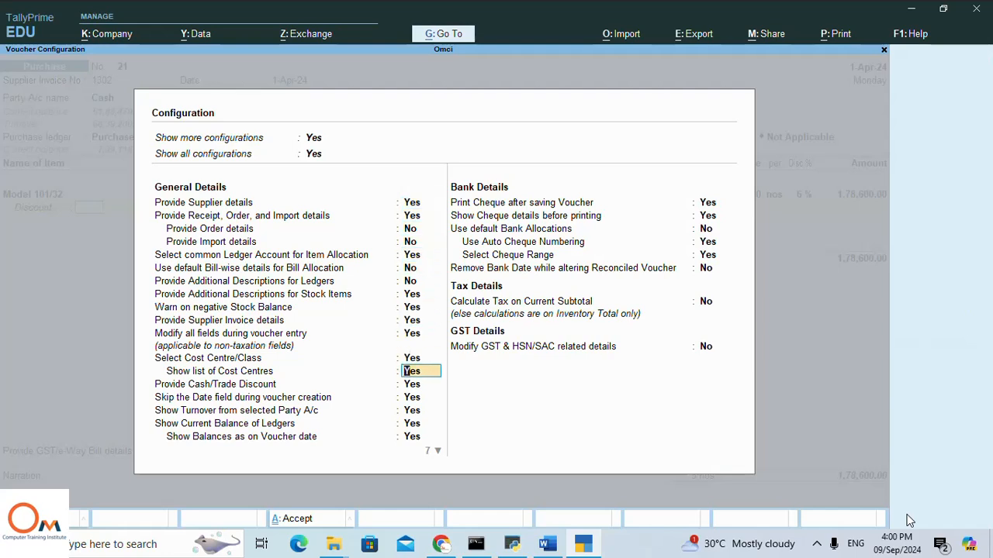
key(Down)
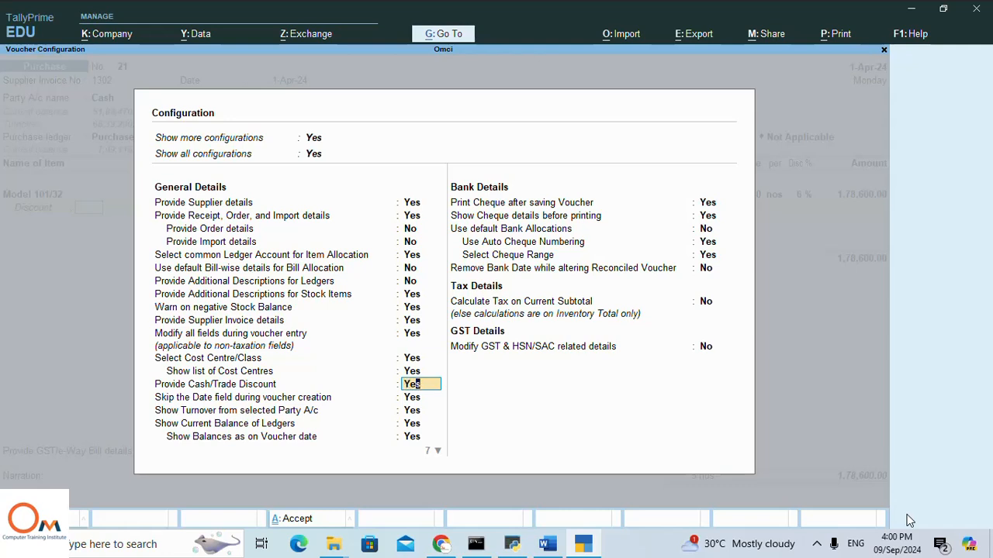
key(y)
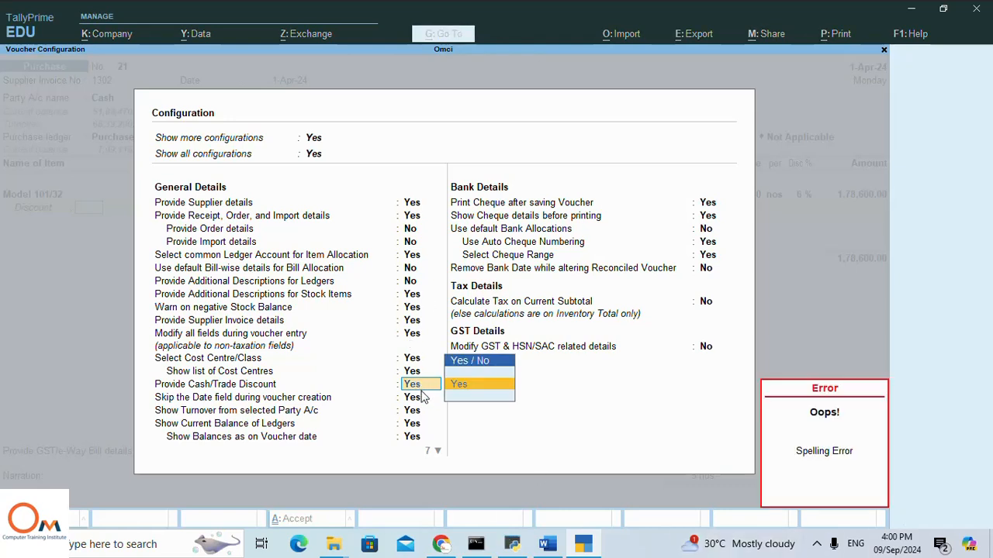
key(BackSpace)
key(BackSpace)
key(BackSpace)
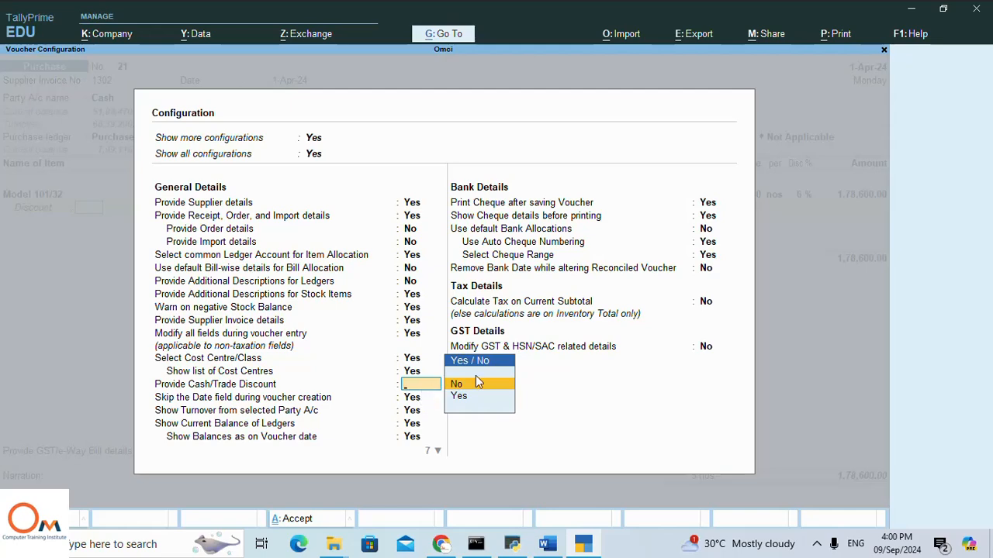
click(479, 381)
key(Return)
key(Return)
key(Return)
key(Return)
key(Return)
key(Return)
key(Return)
key(Return)
key(Return)
key(Return)
key(Return)
key(Return)
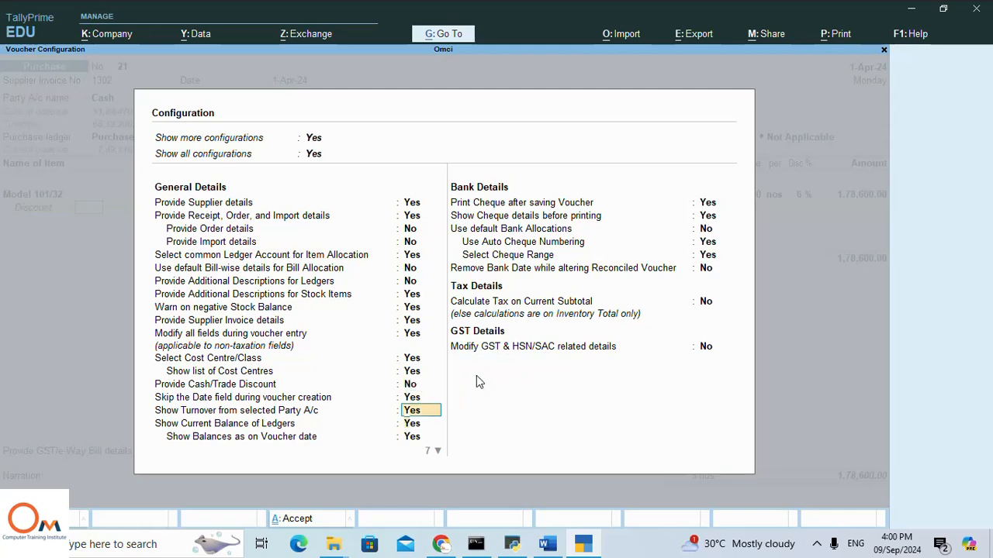
key(Return)
key(Return)
key(Return)
key(Return)
key(Return)
key(Return)
key(Return)
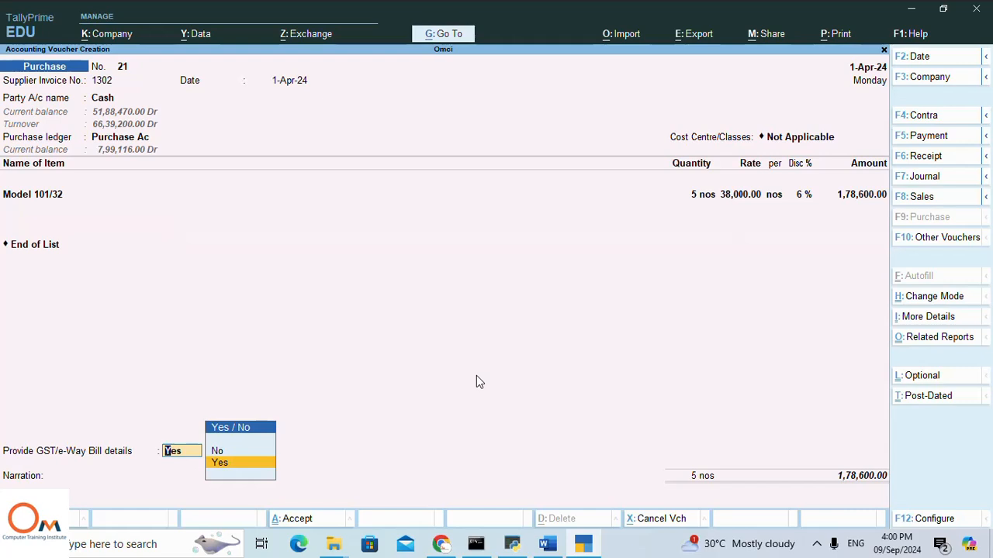
Step: Return to the Model 101/32 entry and accept its existing allocation to continue to the next item line
click(56, 203)
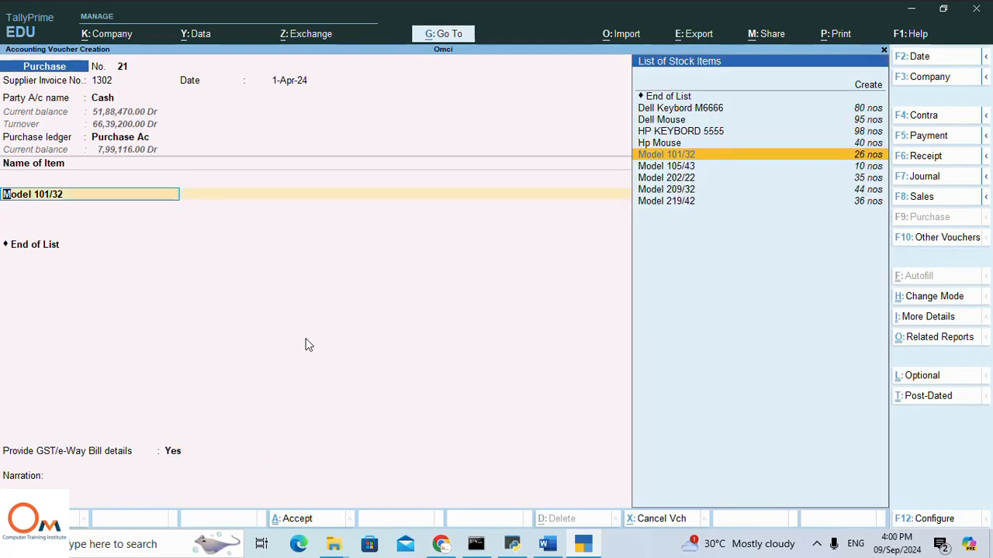
key(Return)
key(Return)
key(Return)
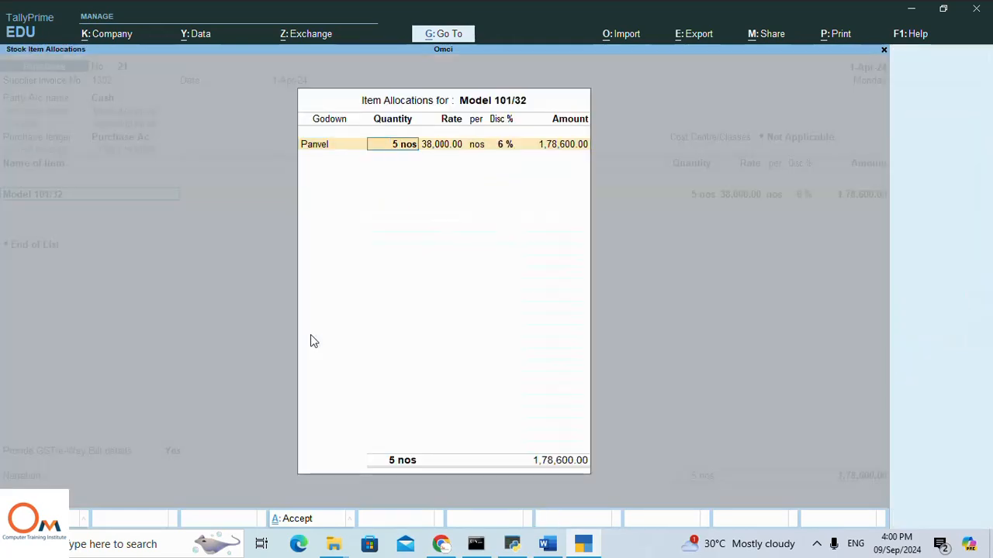
key(Return)
key(Return)
key(Return)
key(Return)
key(Return)
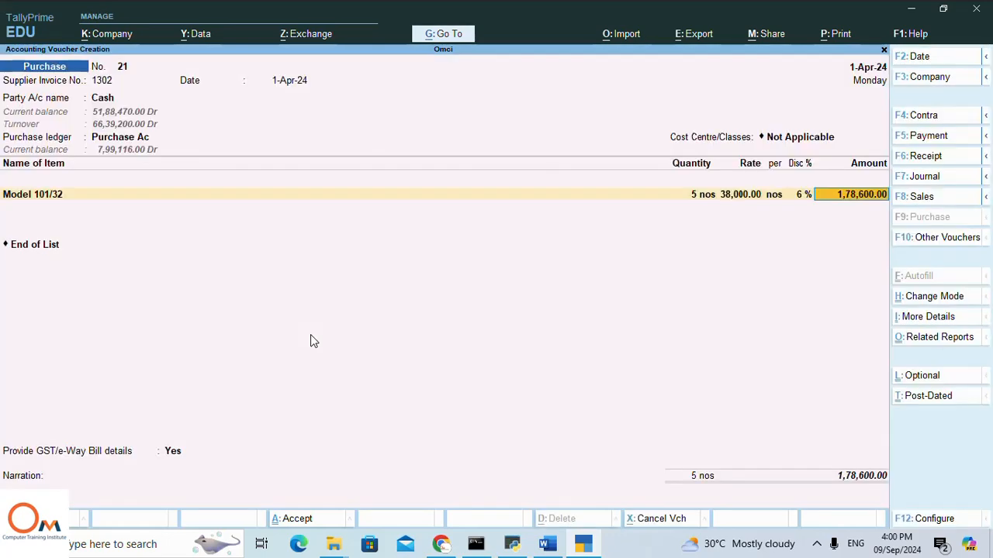
key(Return)
Step: Add the stock item Model 105/43 without a description and allocate it to the Haryana godown
text(M)
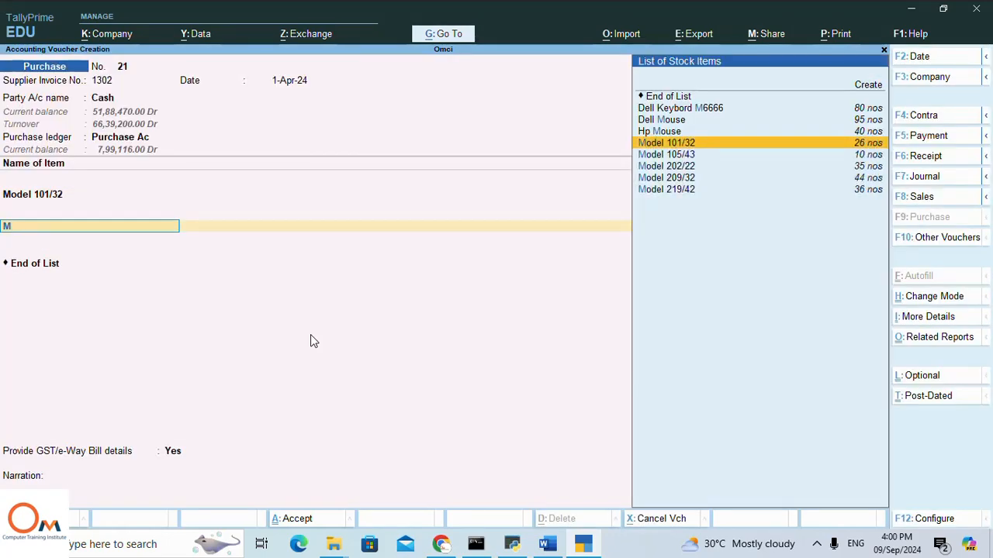
key(Down)
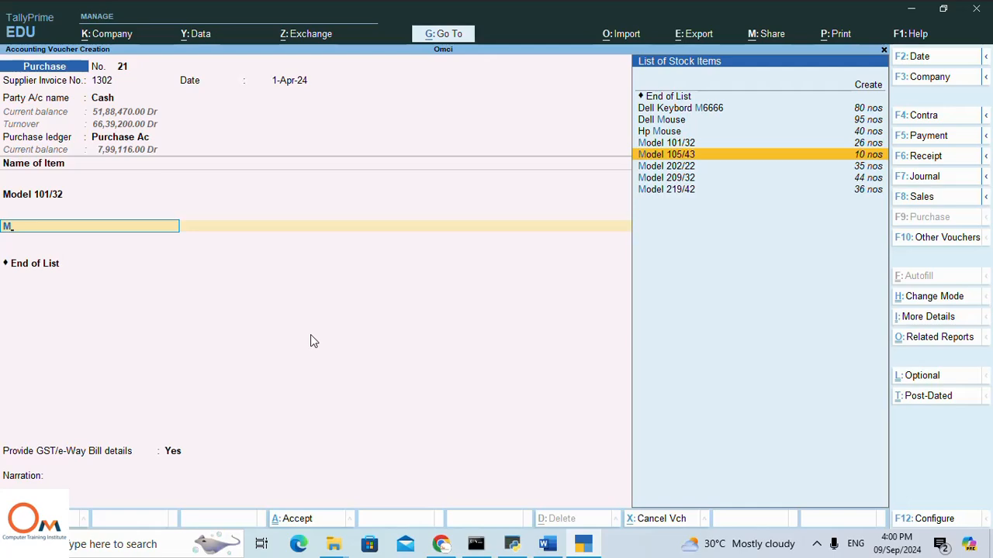
key(Return)
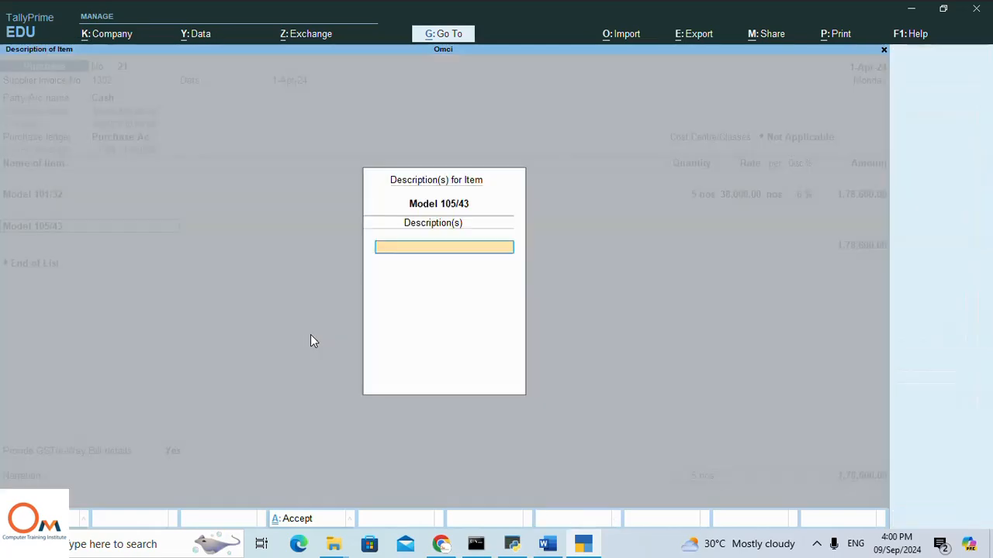
key(alt+Tab)
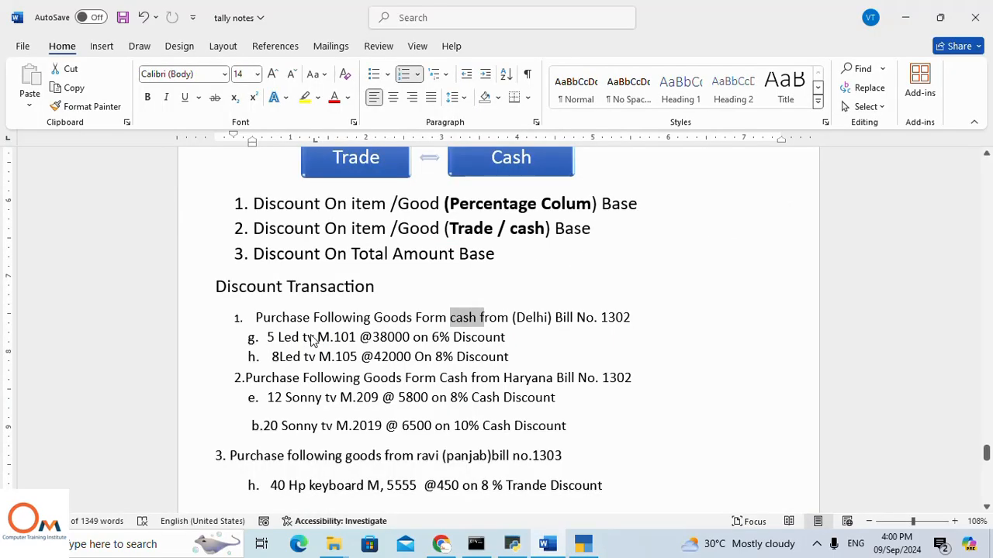
key(alt+Tab)
key(Return)
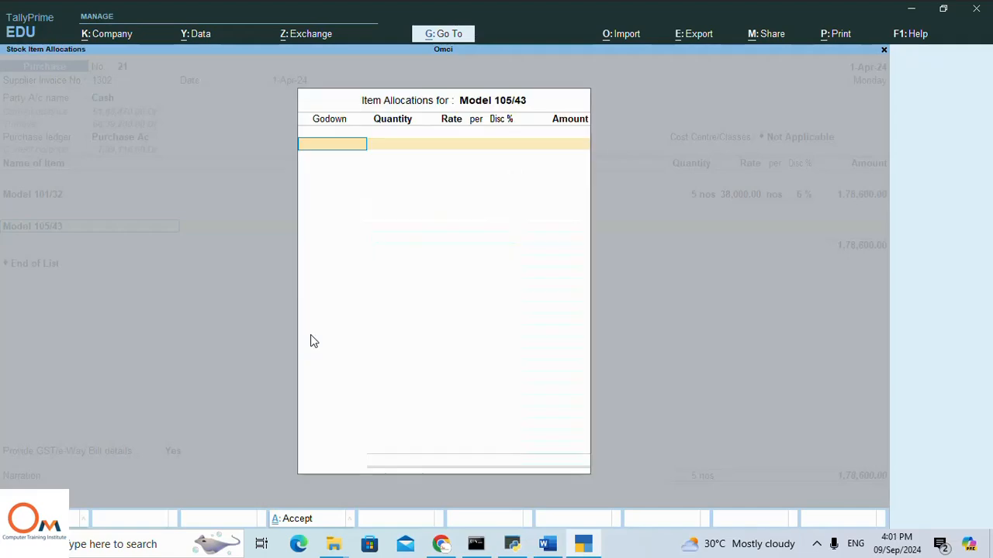
key(Return)
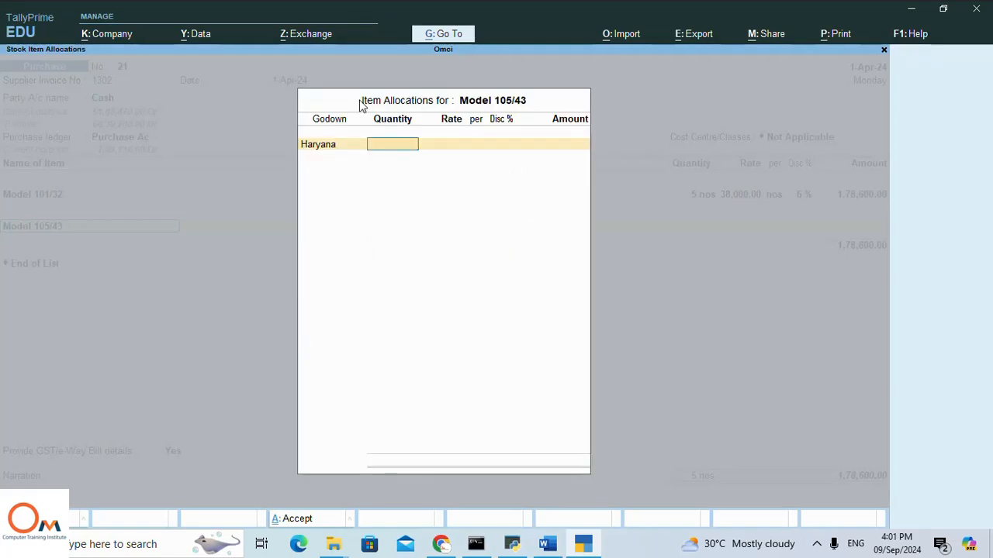
Step: Set Model 105/43's Haryana allocation to a quantity of 8 nos at the notes' rate of 42,000
text(8)
key(Return)
key(alt+Tab)
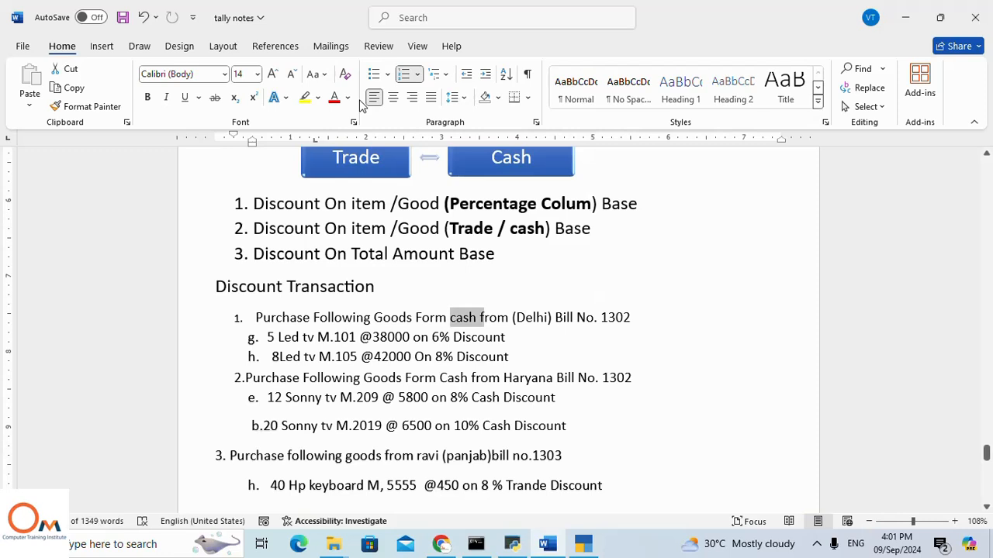
key(alt+Tab)
text(4)
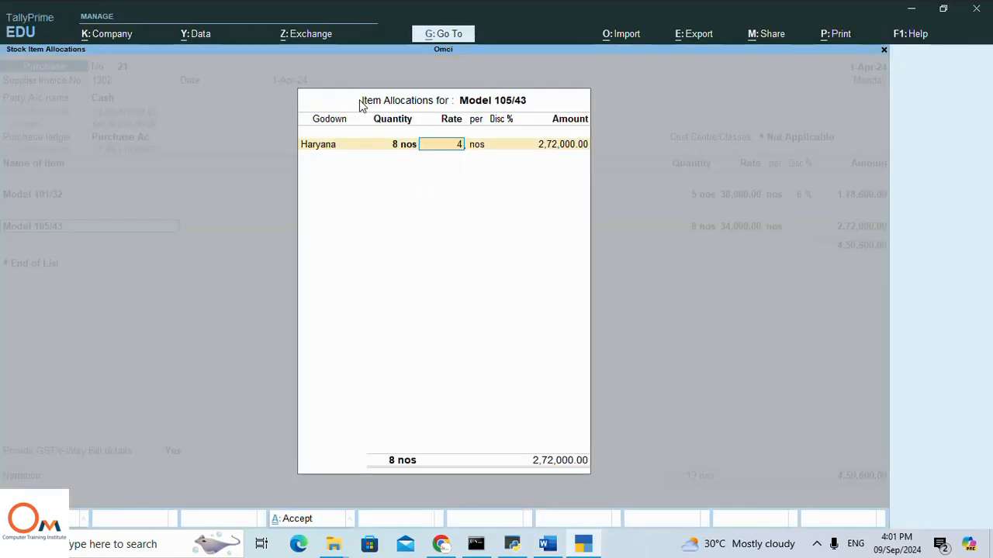
text(2000)
key(Return)
key(Return)
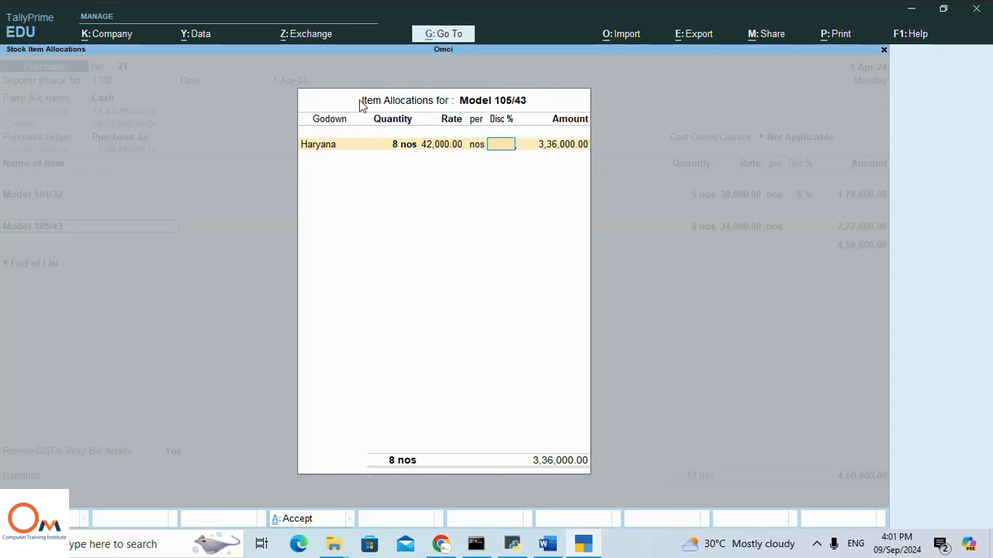
Step: Check the notes for the Model 105/43 discount and set it to 8% on the Haryana allocation
key(alt+Tab)
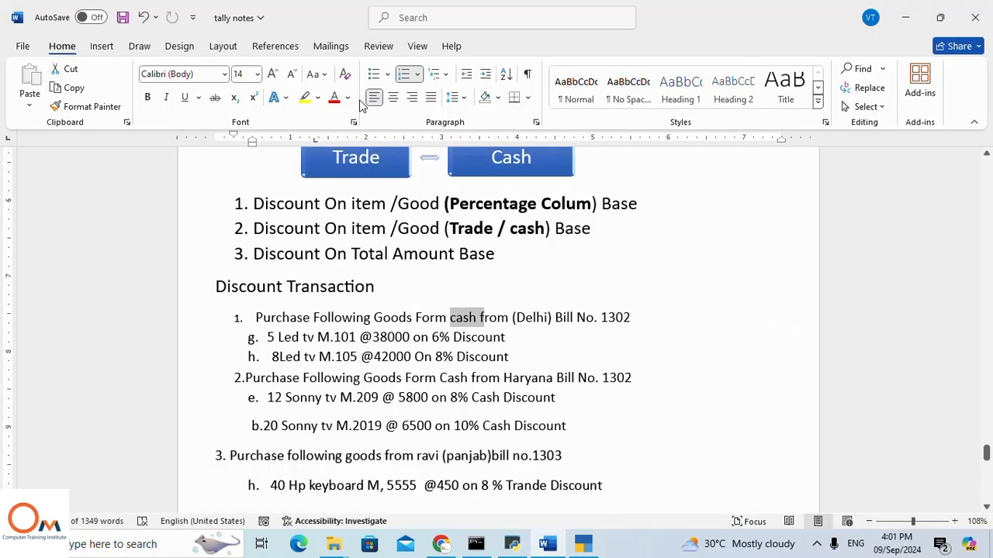
key(alt+Tab)
text(8)
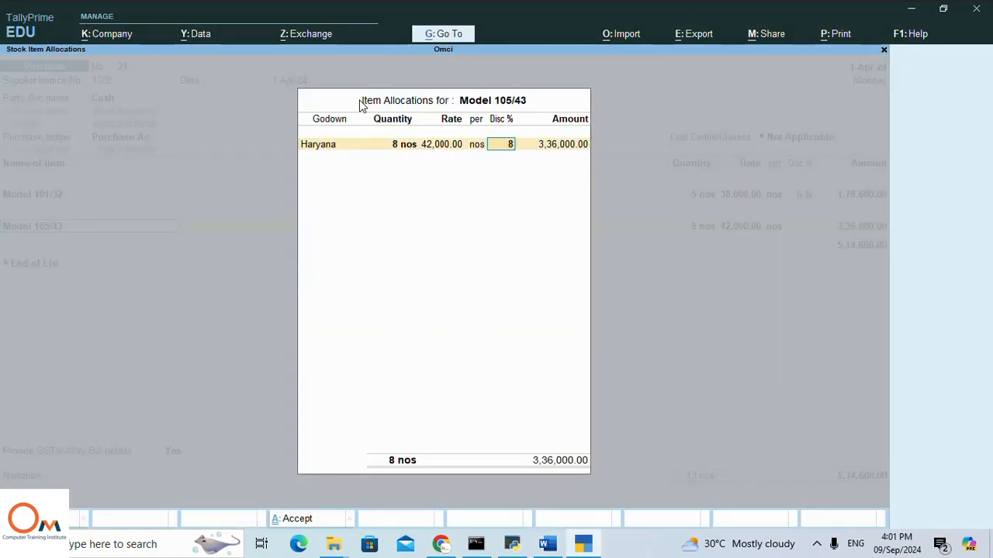
key(Return)
key(Return)
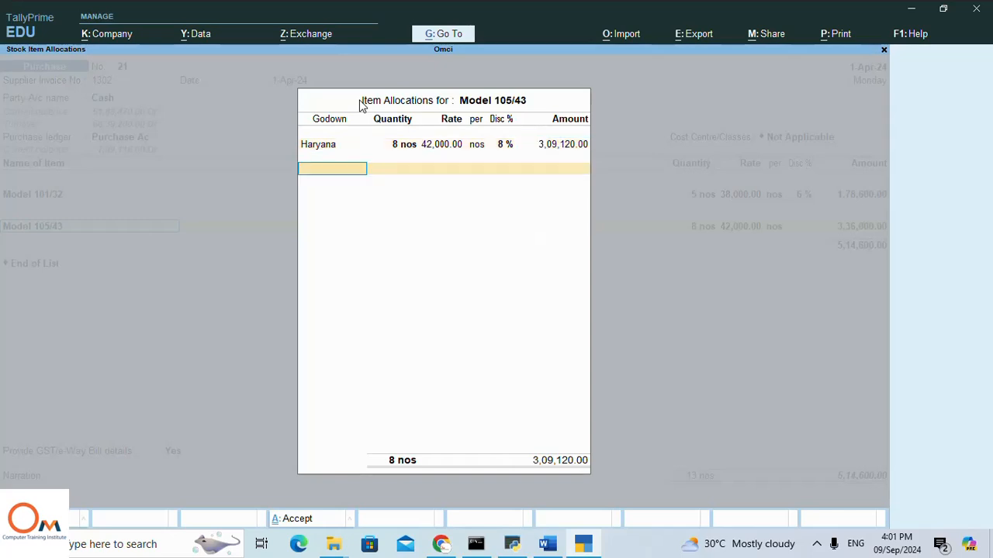
Step: Finish the Model 105/43 godown allocation and end the purchase voucher's item list
key(Return)
key(Return)
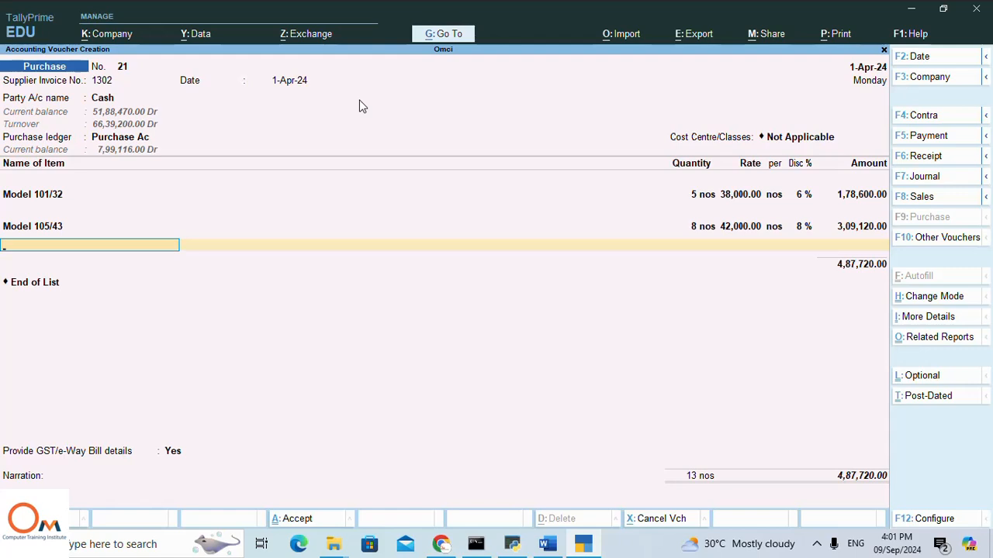
key(Return)
key(Return)
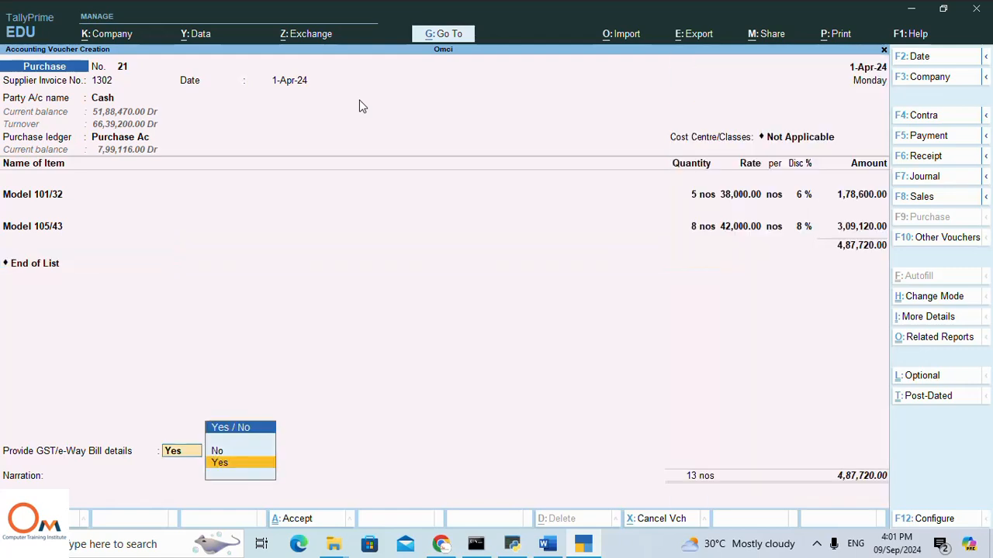
Step: Set Provide GST/e-Way Bill details to No and save the purchase voucher with a blank narration, accepting it despite the tax warning
key(Up)
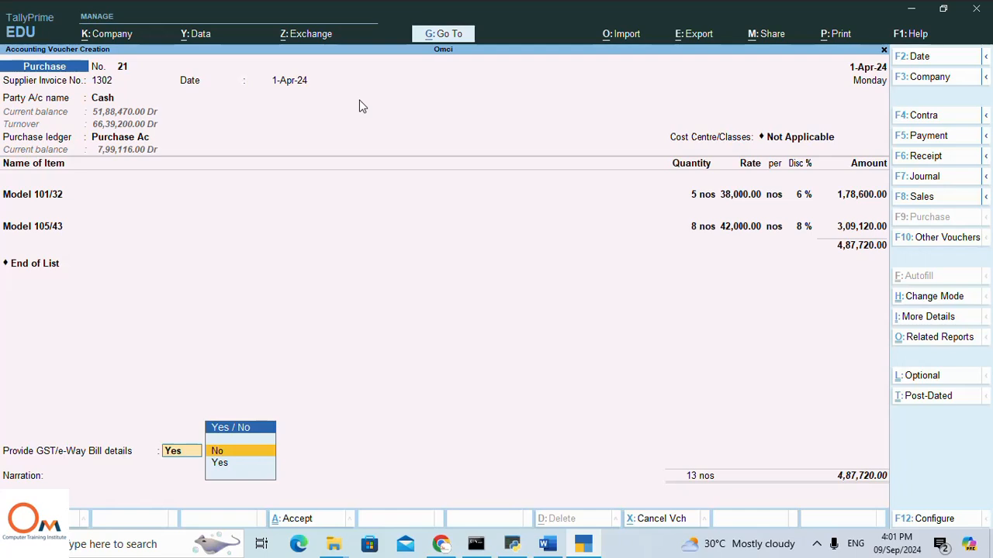
key(Return)
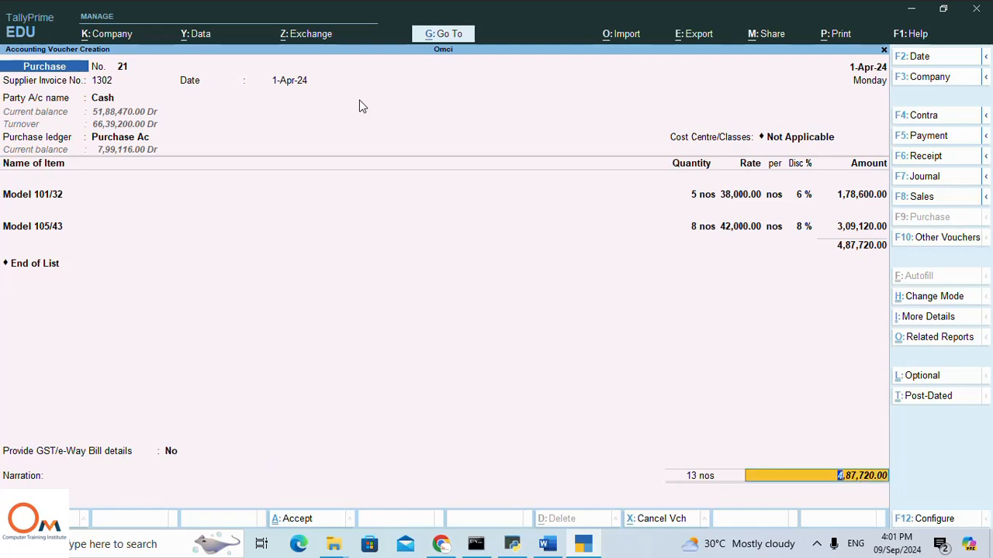
key(Return)
key(Return)
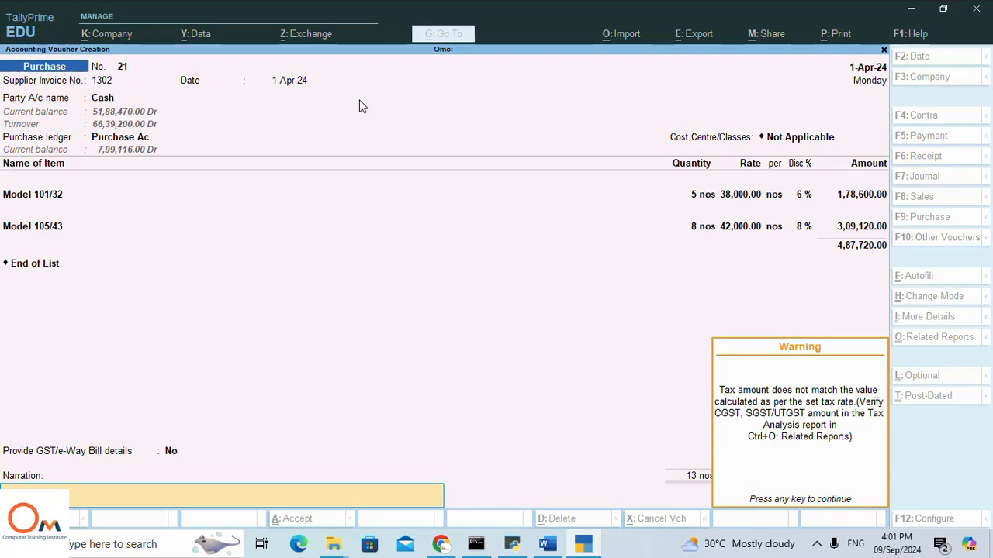
key(Return)
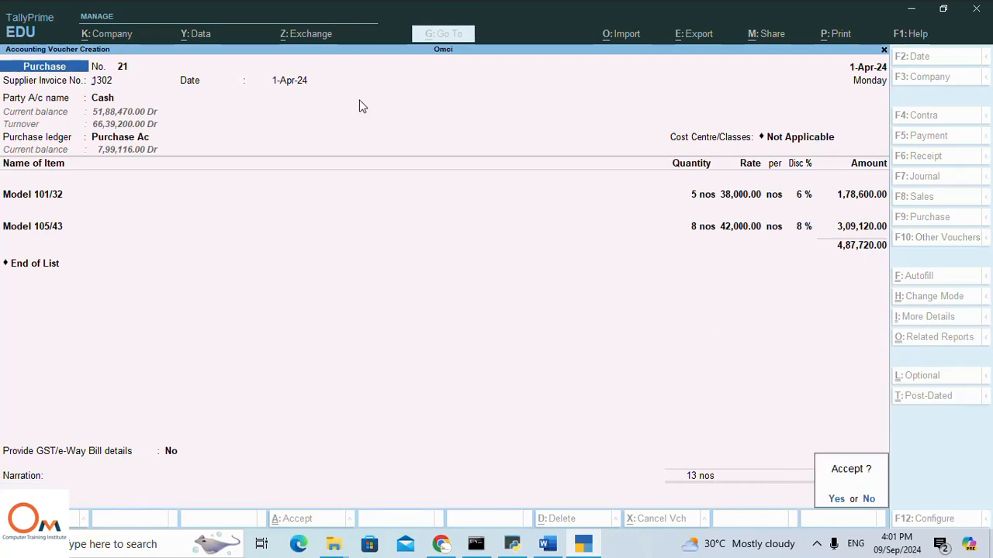
key(Return)
Step: Switch to the Word notes, review the second discount transaction and correct its second Sonny tv model number to M.219
key(alt+Tab)
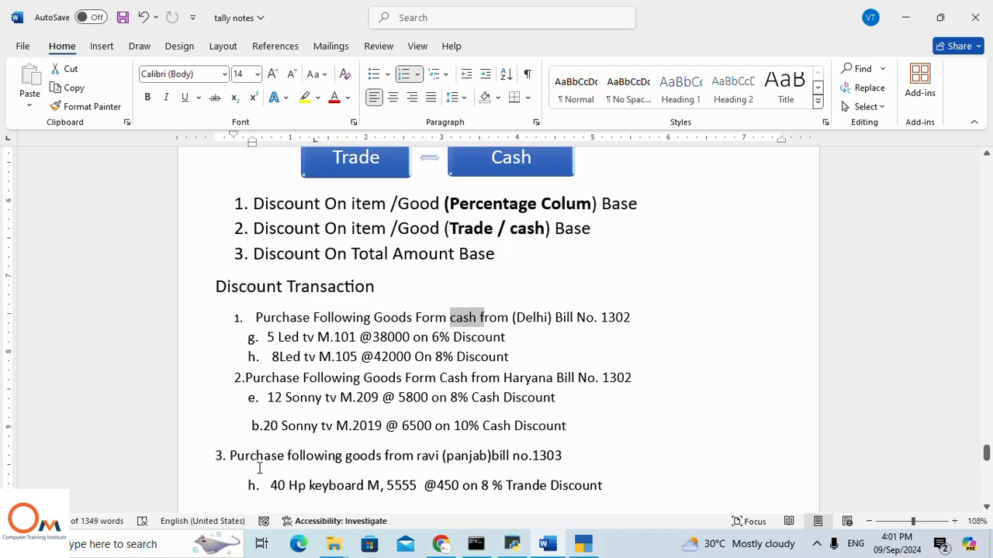
scroll(257, 468, down, 2)
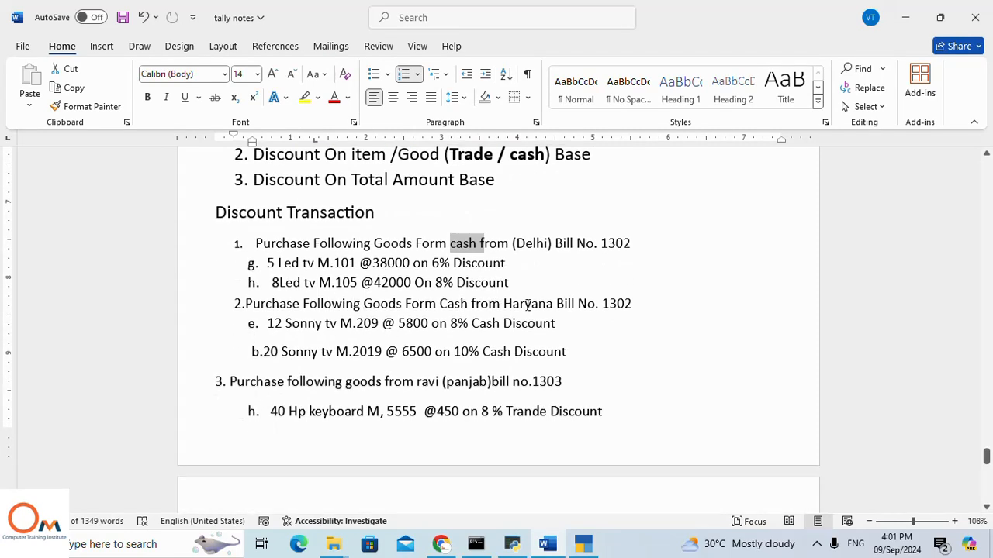
scroll(370, 323, down, 3)
scroll(373, 325, up, 3)
click(371, 353)
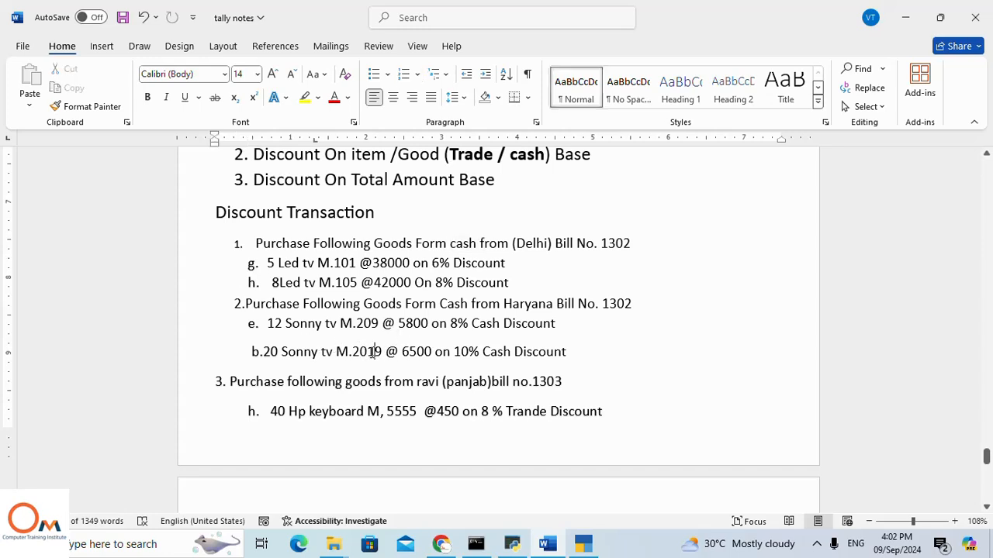
key(BackSpace)
key(BackSpace)
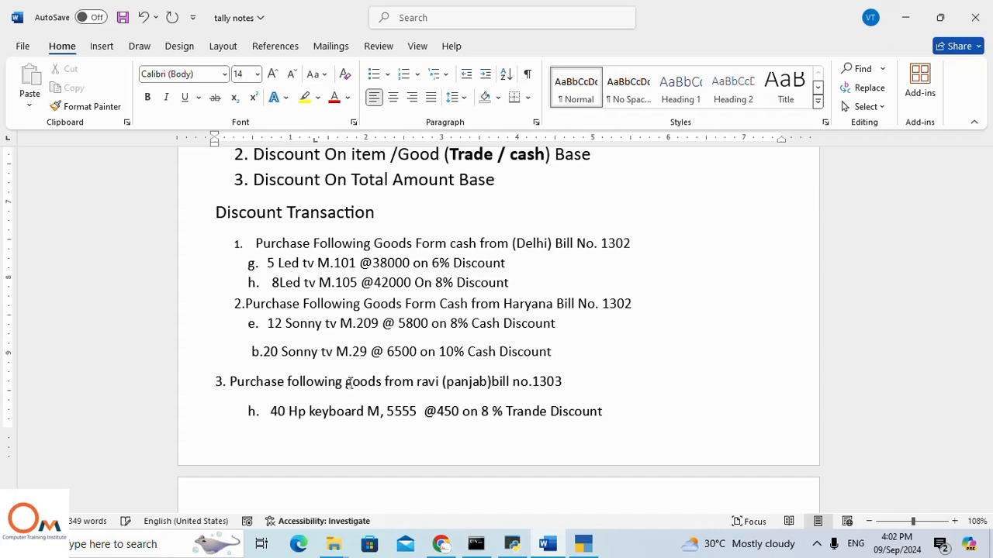
text(1)
click(610, 336)
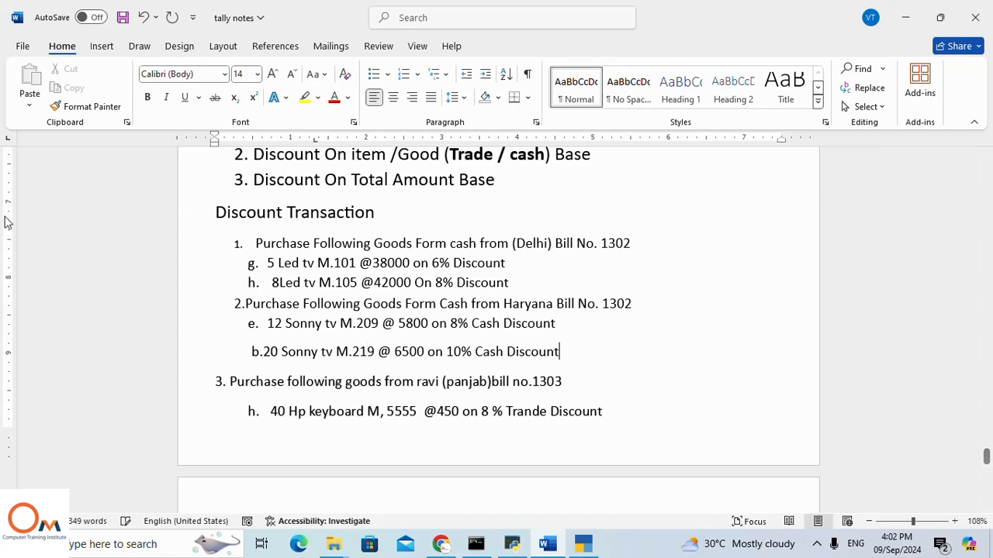
Step: Return to TallyPrime and enter supplier invoice number 1302 dated 1-Apr-24 with Cash as the party account
key(alt+Tab)
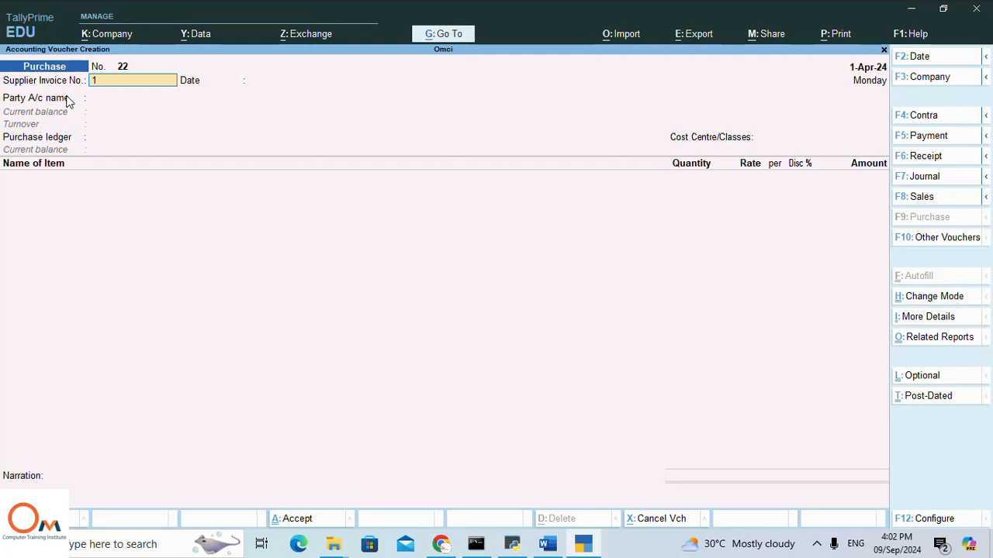
key(Return)
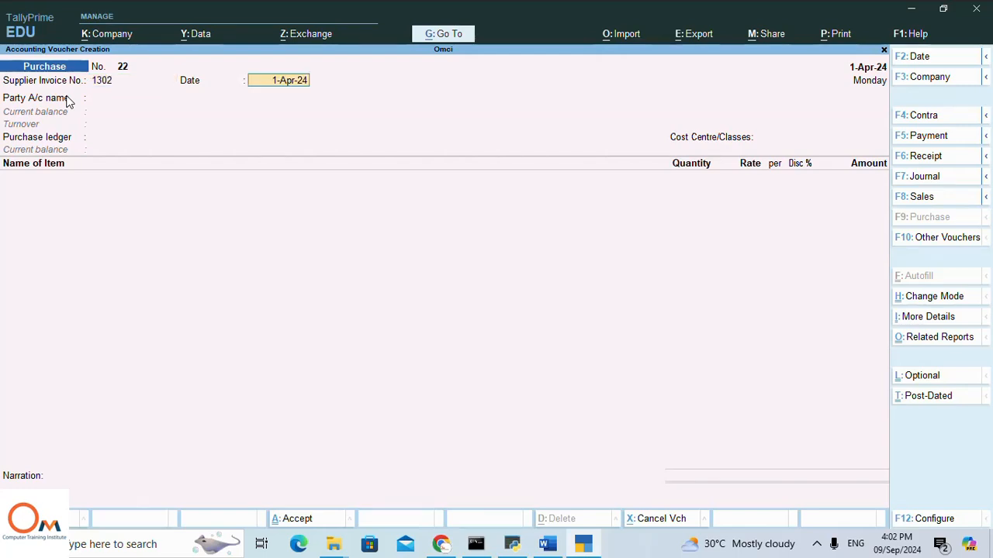
key(Return)
text(ca)
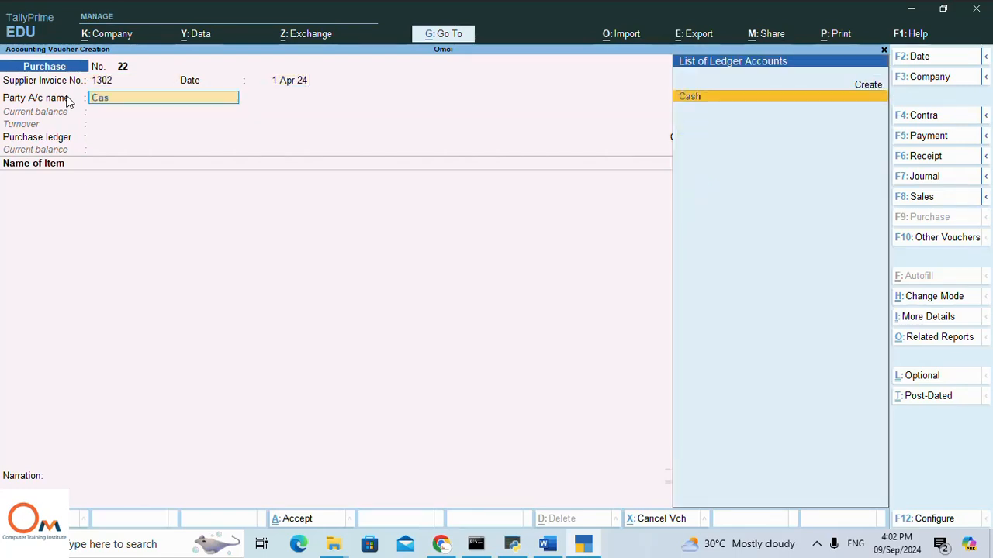
key(Return)
Step: Leave all receipt details of the new purchase voucher blank and continue to the party details
key(Return)
key(Return)
key(Return)
key(Return)
key(Return)
key(Return)
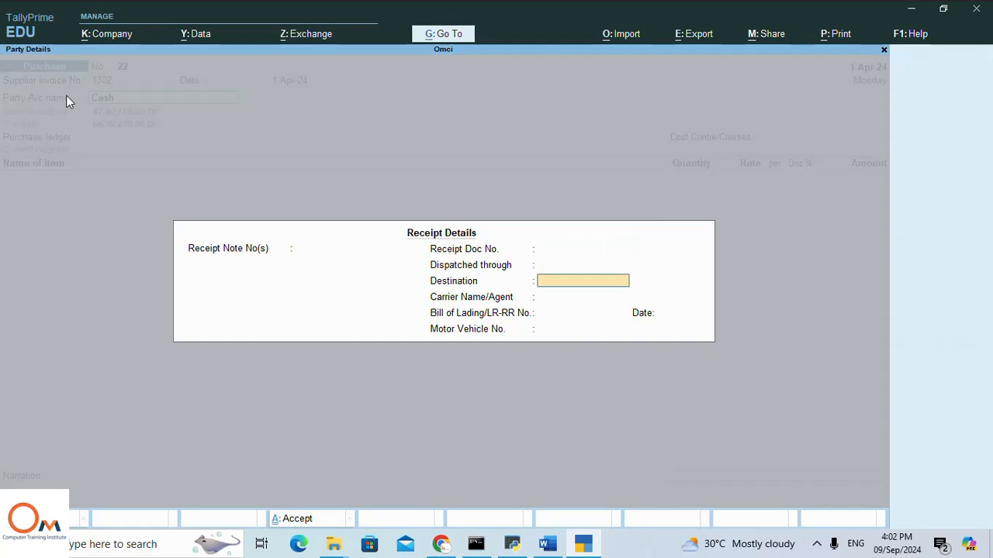
key(Return)
key(Return)
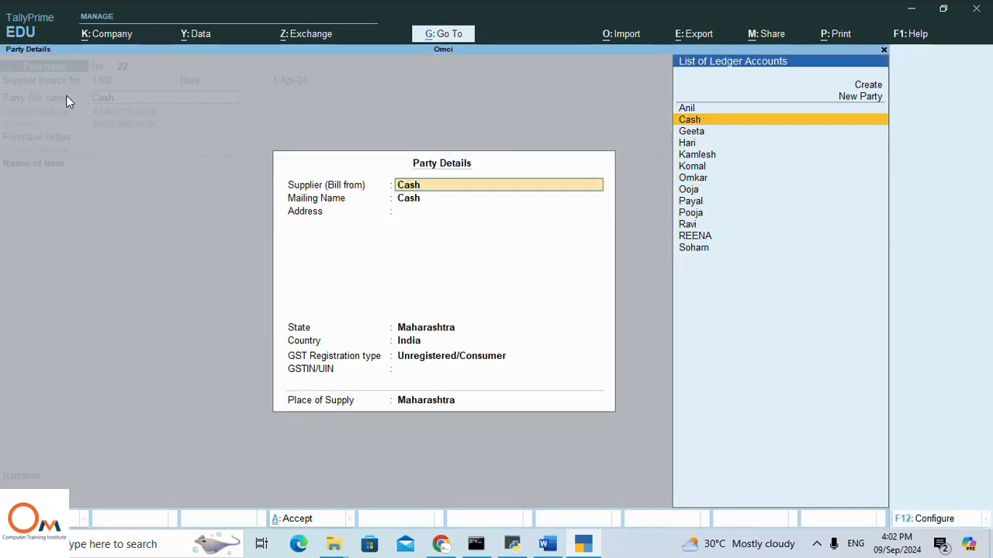
Step: Set the Cash party's state to Haryana and its GST registration type to Regular, then accept the party details
key(Return)
key(Return)
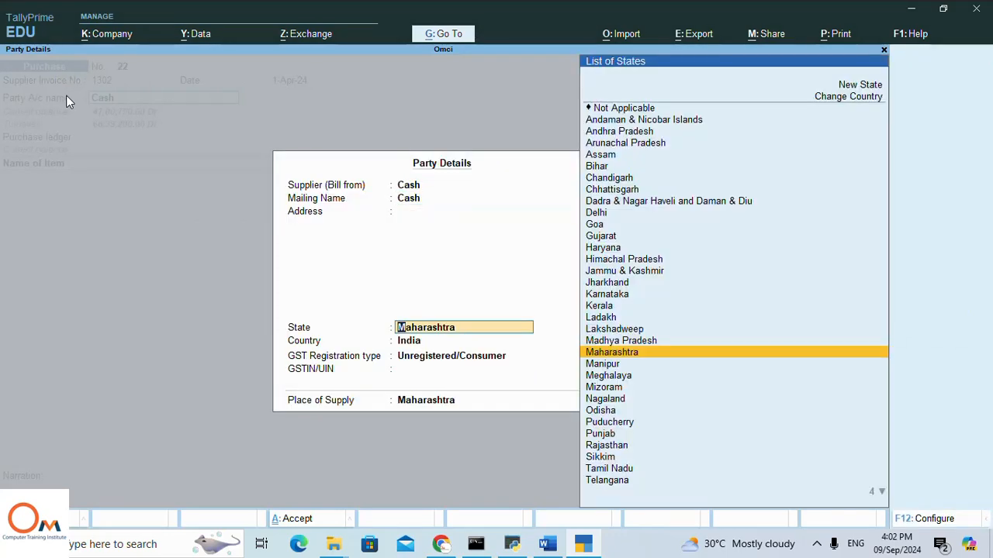
text(Ha)
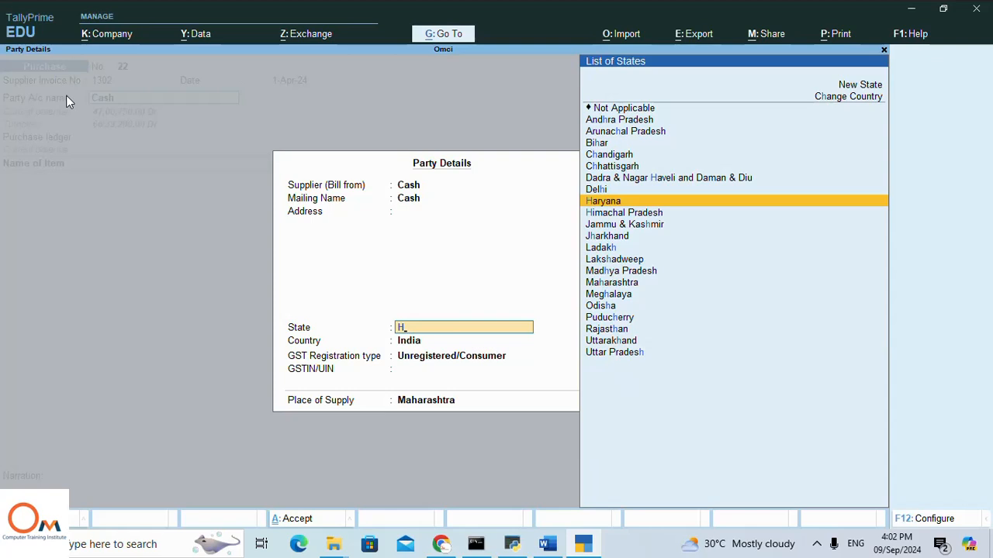
key(Return)
key(Up)
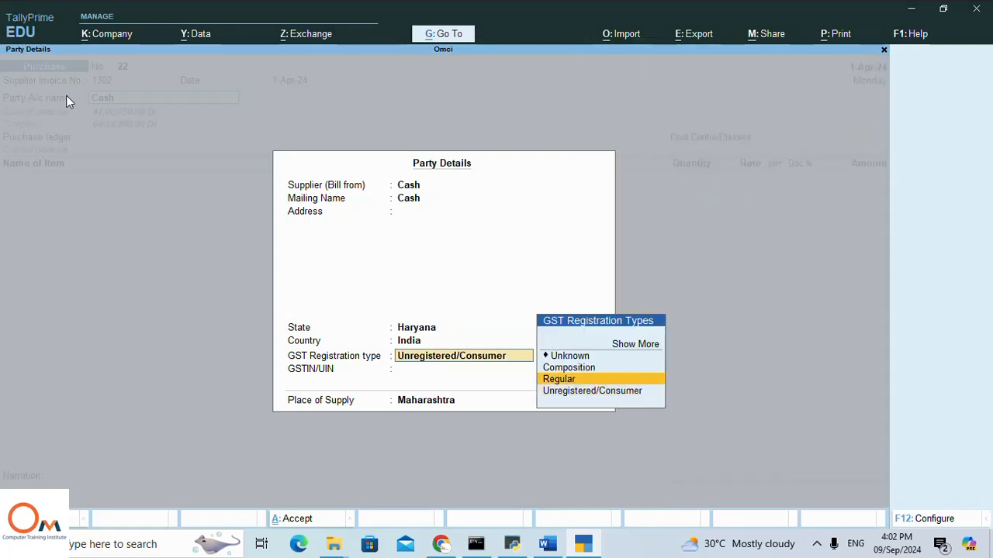
key(Return)
key(Return)
key(Return)
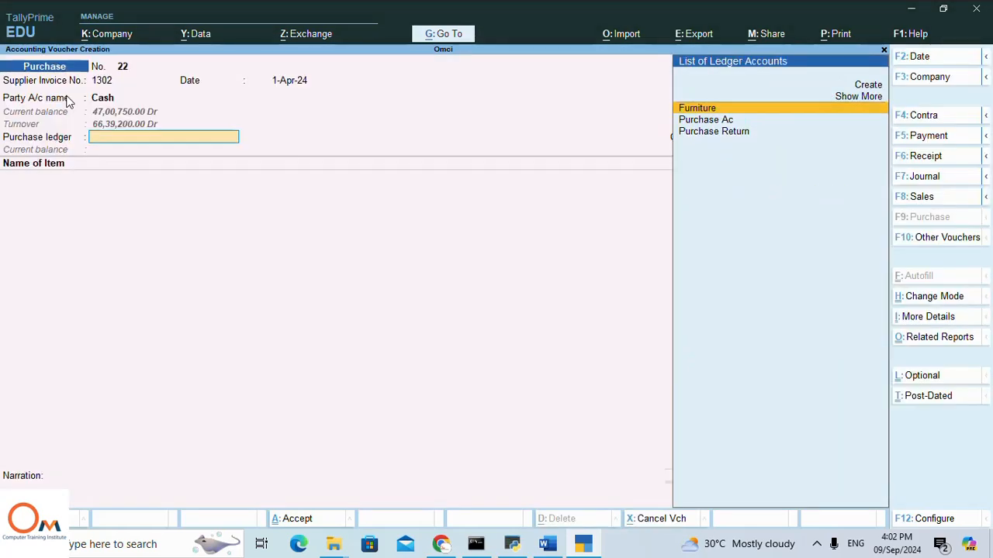
Step: Choose Purchase Ac as the purchase ledger and keep the cost centre as Not Applicable
key(Down)
key(Return)
key(Return)
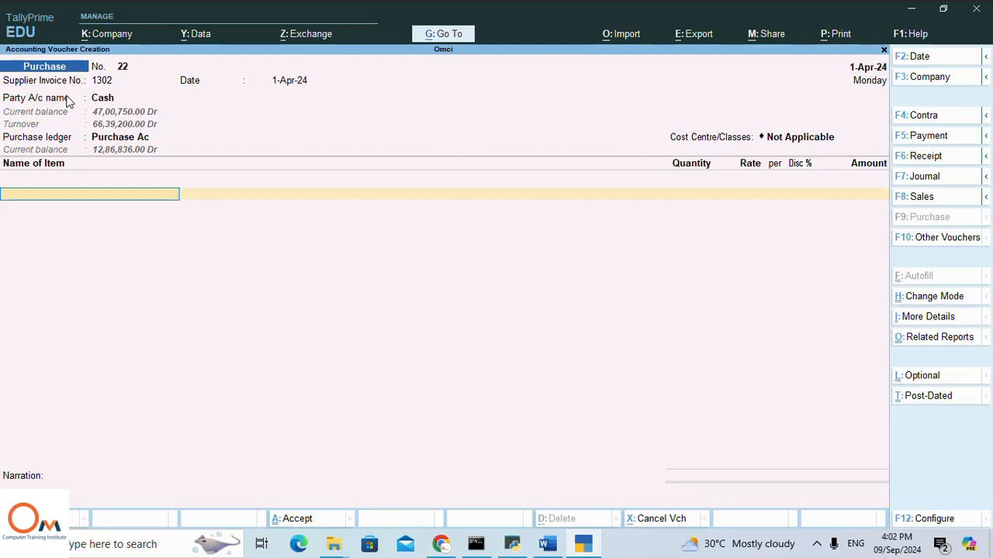
Step: Add the stock item Model 209/32 as the first item line and allocate it to the Panvel godown
text(M)
key(Down)
key(Down)
key(Down)
key(Down)
key(Down)
key(Down)
key(Down)
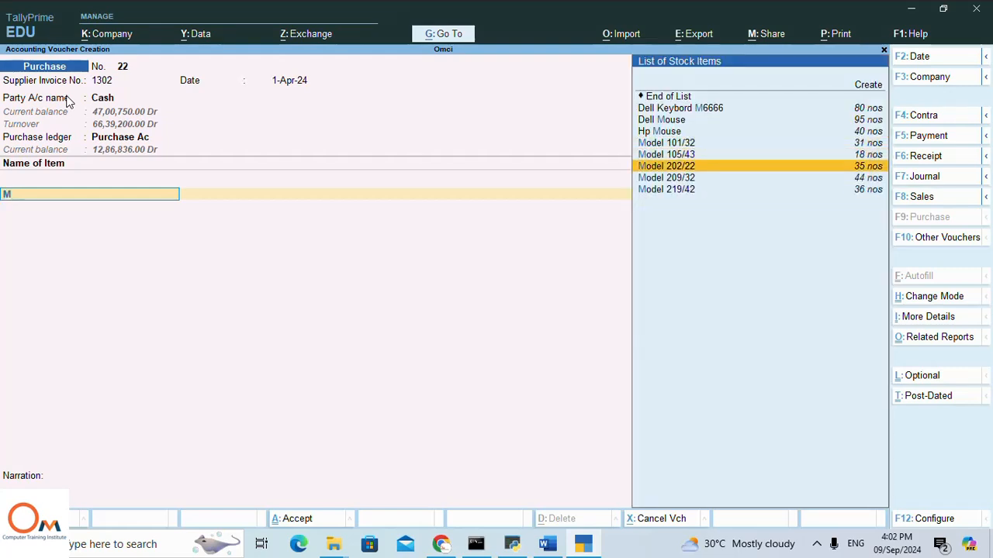
key(Return)
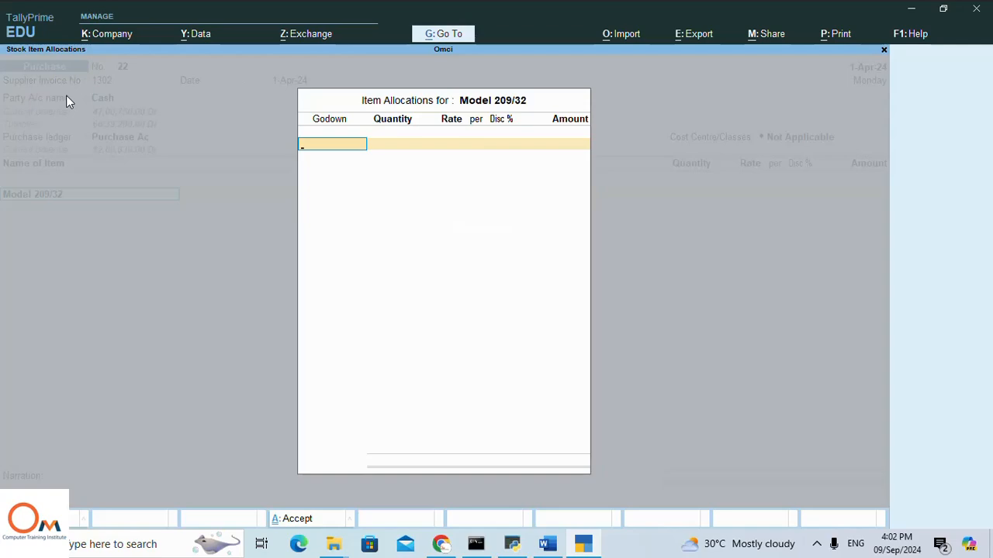
text(P)
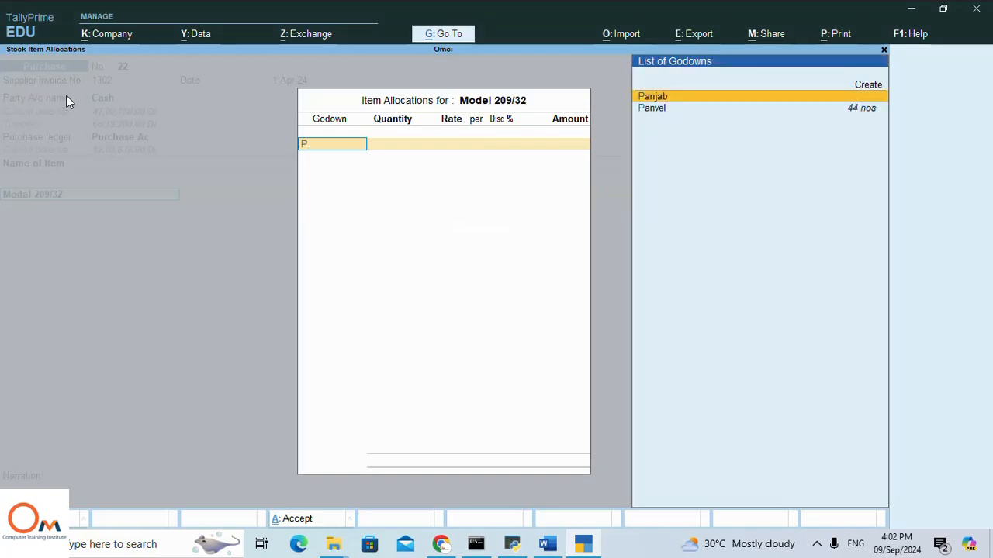
key(Down)
key(Return)
Step: Consult the notes and set Model 209/32's Panvel allocation to a quantity of 12 nos at a rate of 5,800
key(alt+Tab)
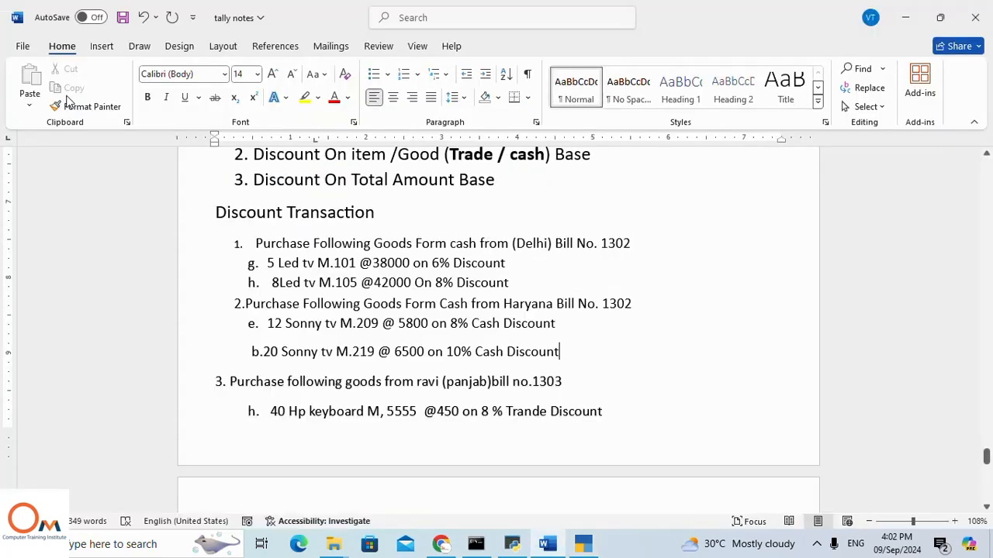
key(alt+Tab)
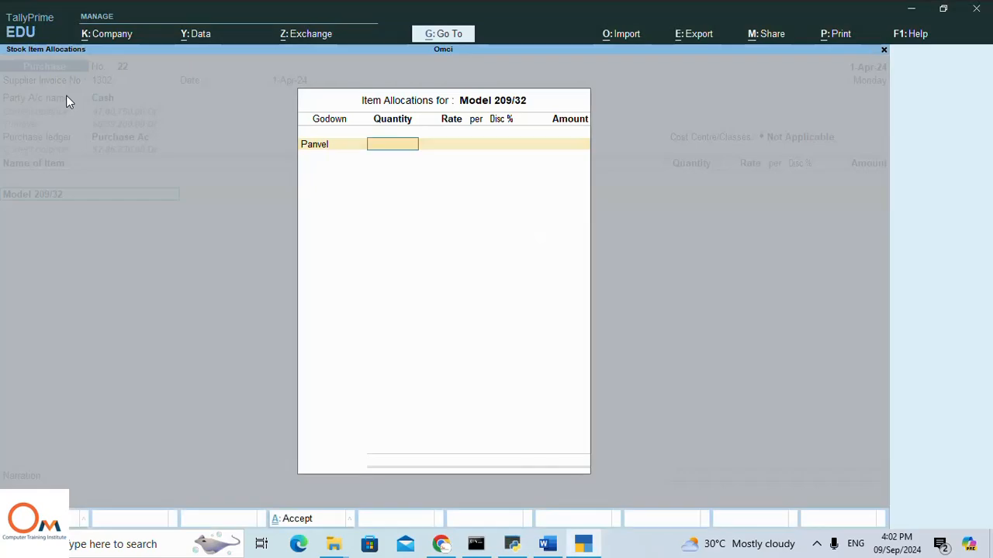
text(12)
key(alt+Tab)
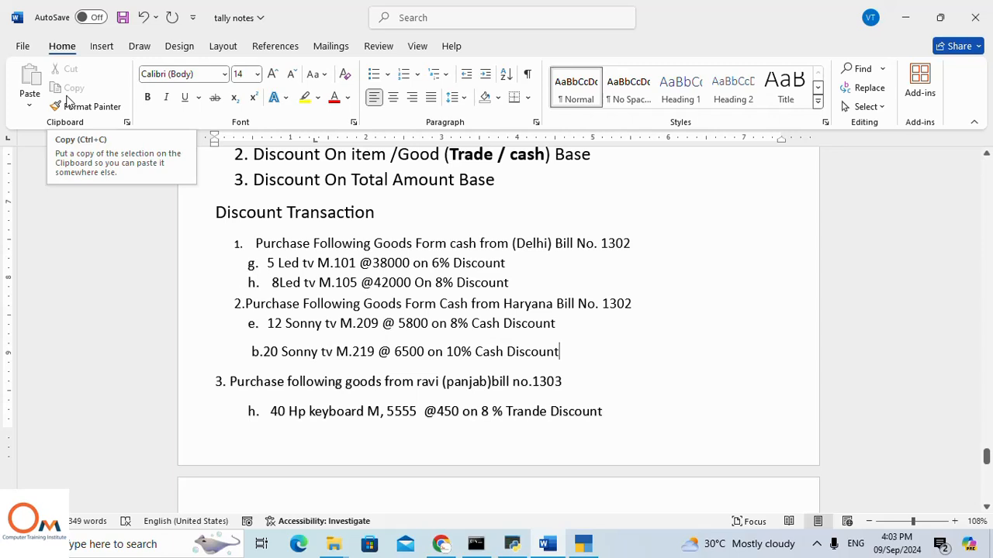
key(alt+Tab)
key(Return)
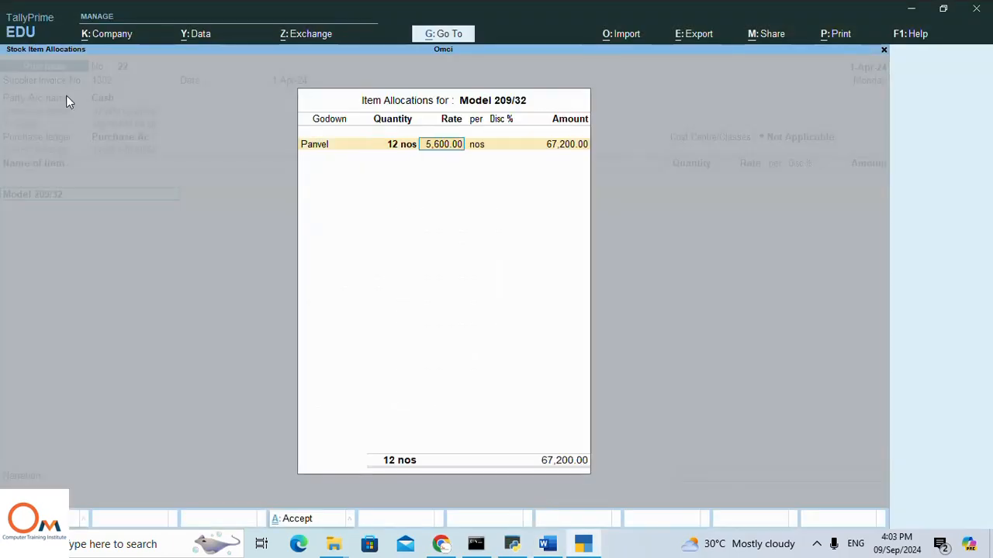
text(5,800)
key(Return)
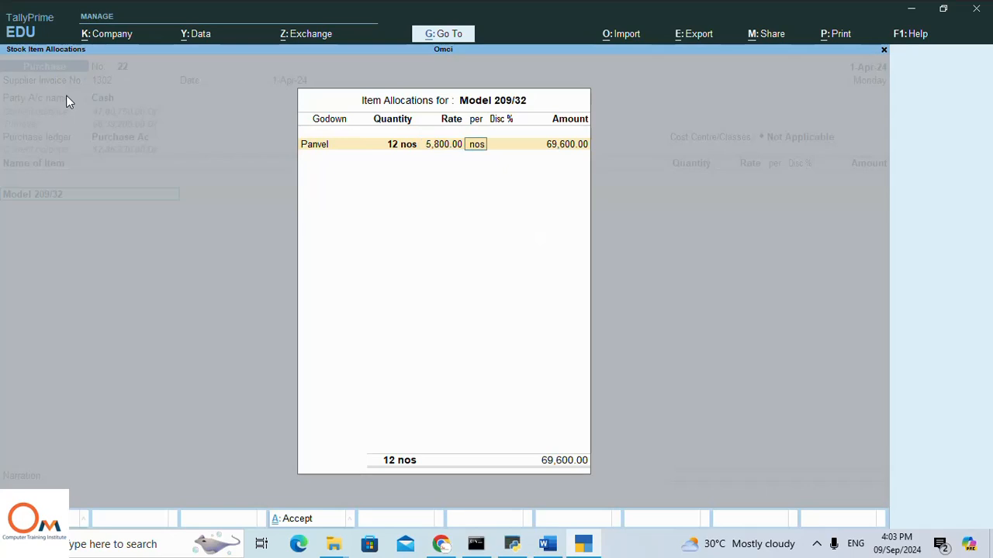
Step: Set an 8% discount on Model 209/32's Panvel allocation and accept the allocation
key(Return)
text(5)
key(BackSpace)
text(8)
key(Return)
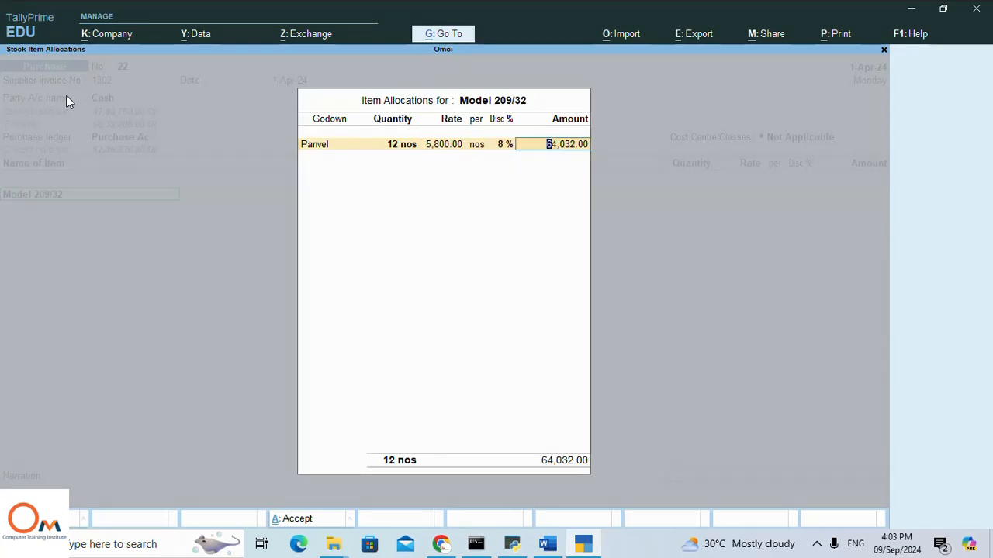
key(Return)
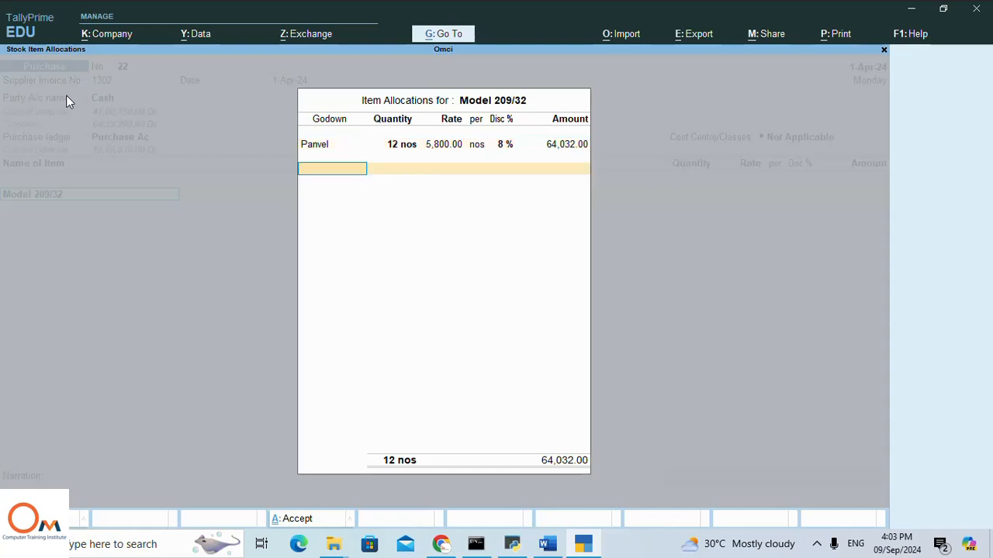
key(Return)
key(Return)
Step: Add the stock item Model 219/42 as the second item line and allocate it to the Panvel godown
text(M)
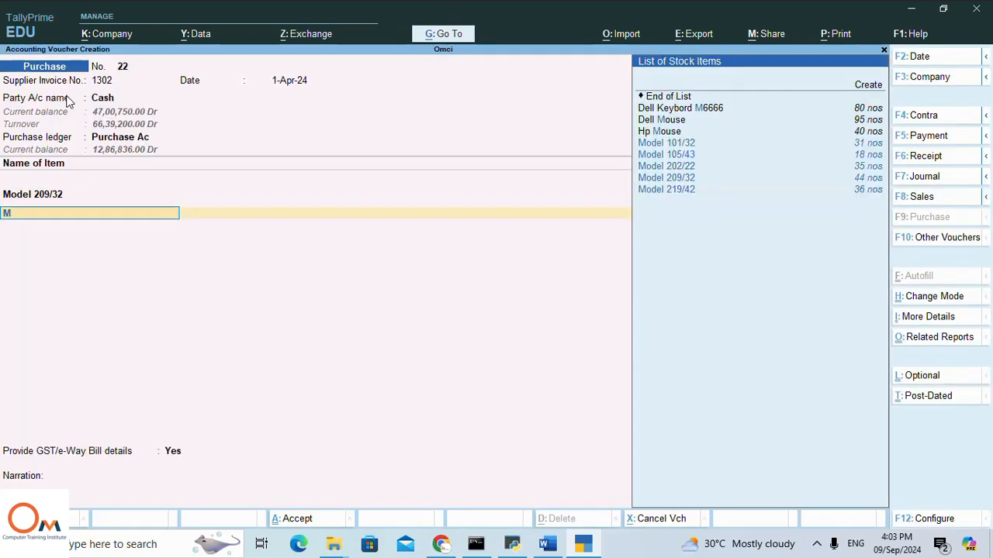
key(Down)
key(Down)
key(Down)
key(Down)
key(Down)
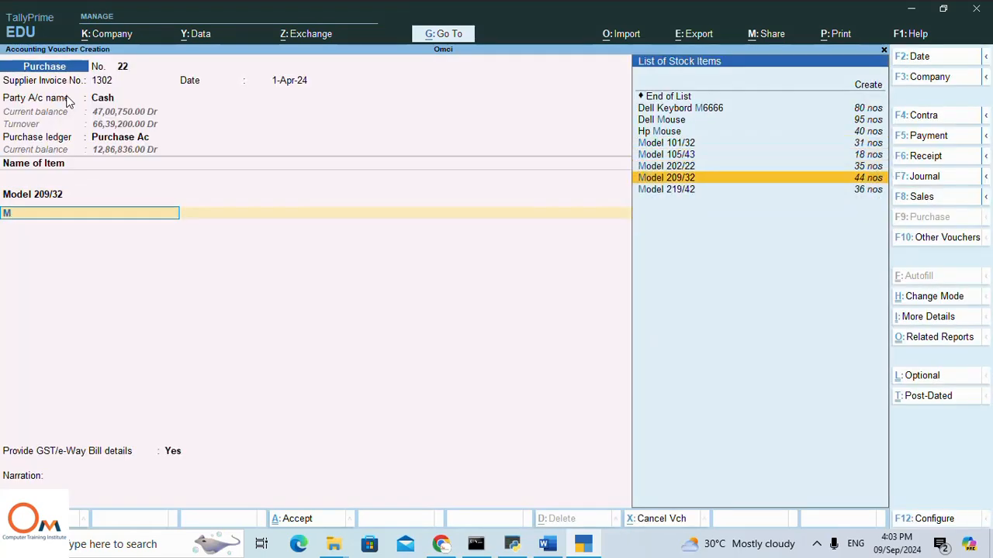
key(Return)
key(Return)
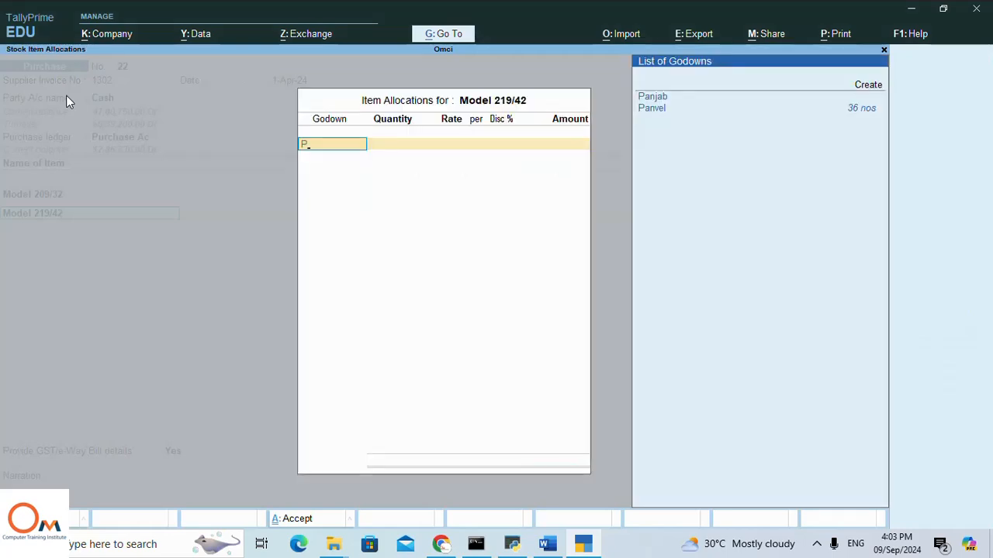
text(P)
key(Down)
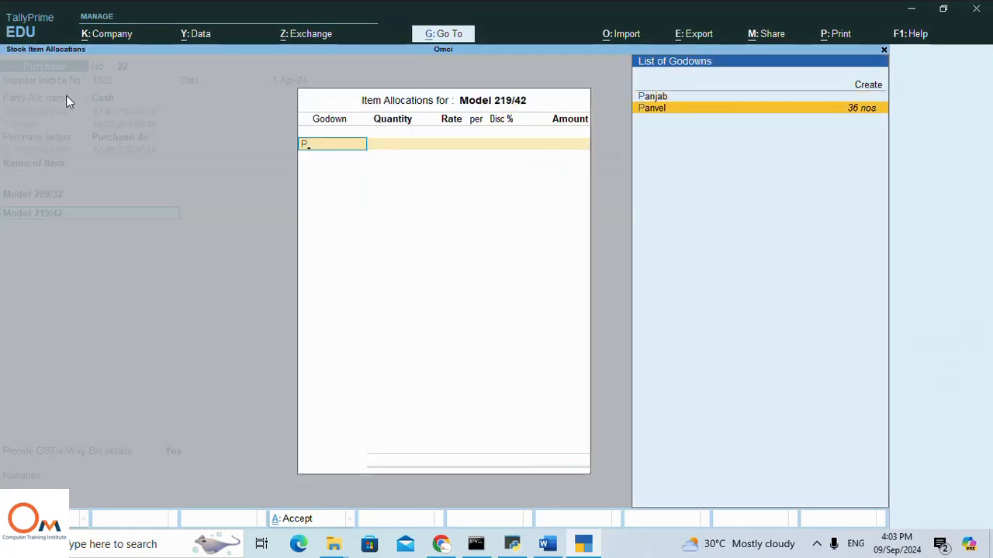
key(Return)
Step: Consult the notes and set Model 219/42's Panvel allocation to a quantity of 20 nos at a rate of 6,500
text(20)
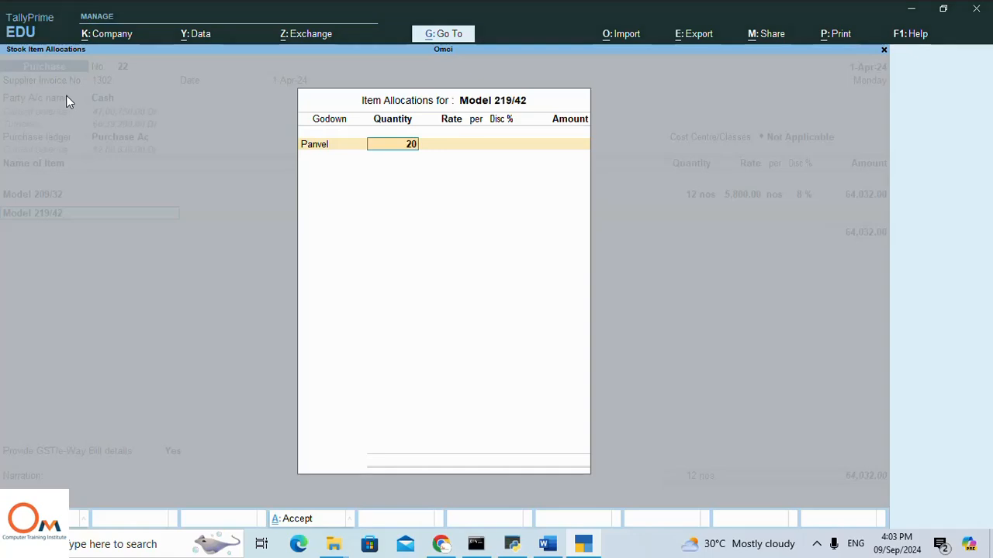
key(Return)
key(alt+Tab)
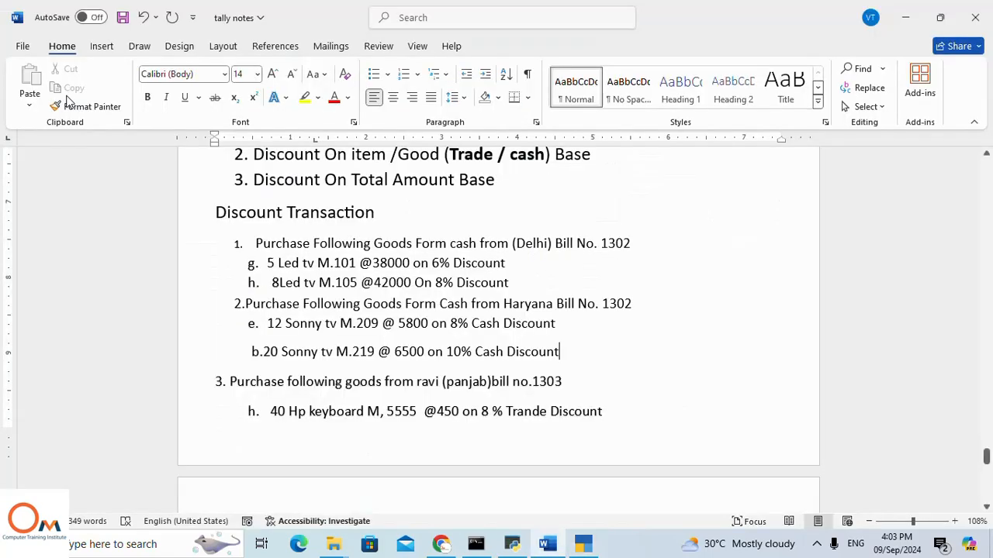
key(alt+Tab)
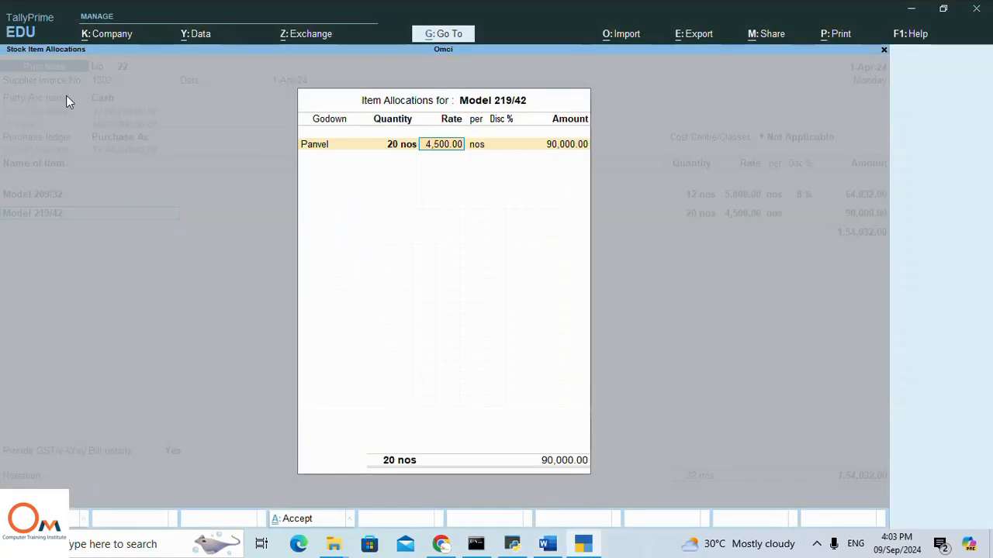
text(6500)
key(alt+Tab)
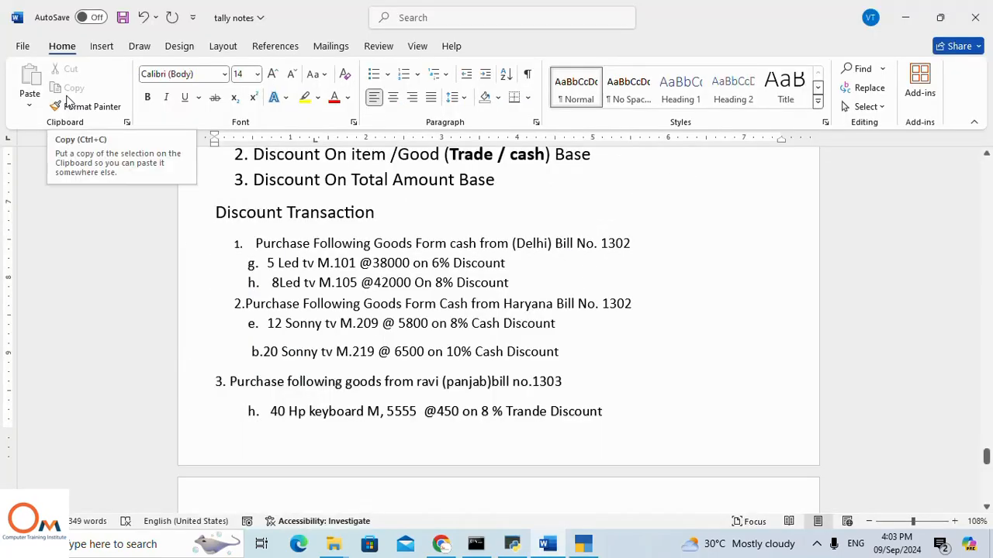
key(alt+Tab)
key(Return)
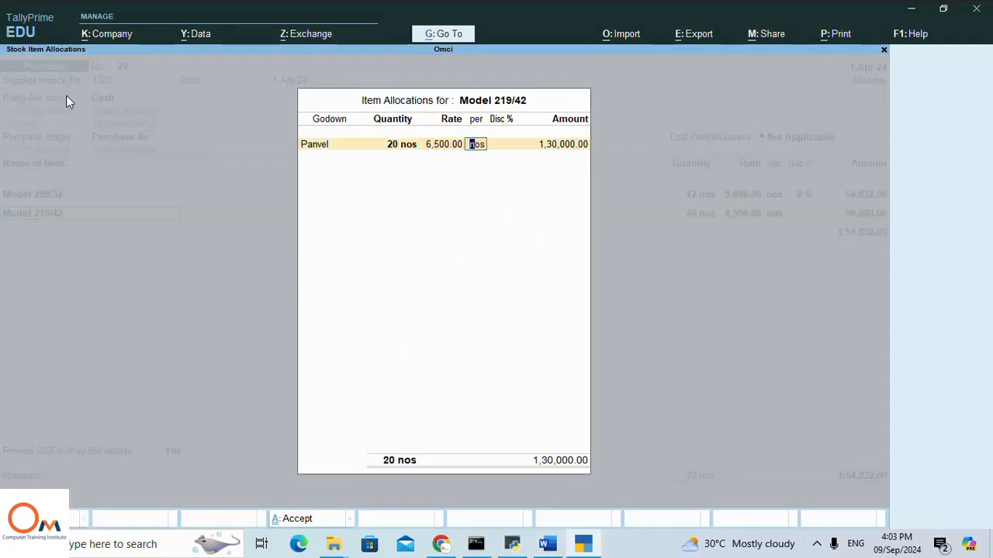
Step: Set a 10% discount on Model 219/42's Panvel allocation, accept the allocation and close the stock item list
key(Return)
text(10)
key(Return)
key(Return)
key(Return)
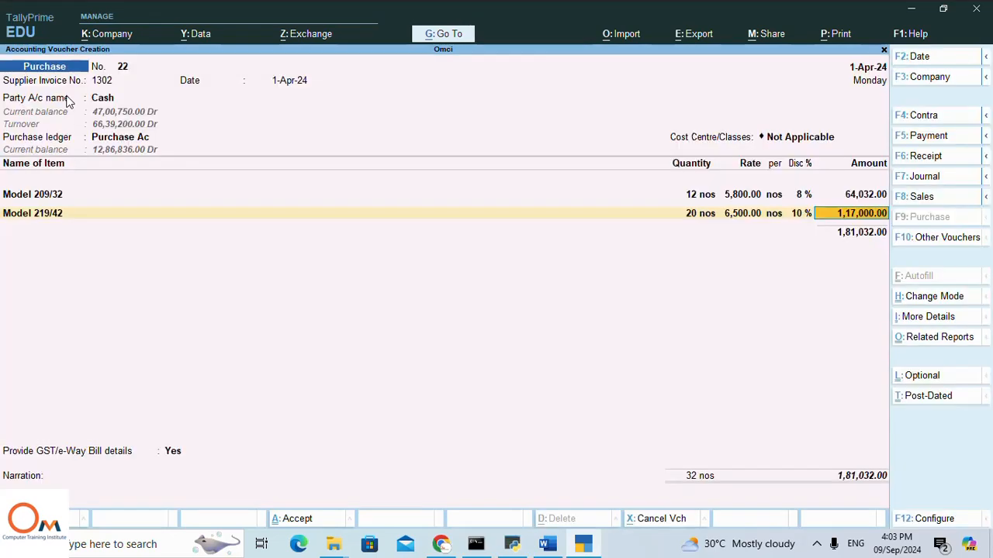
key(Return)
key(Return)
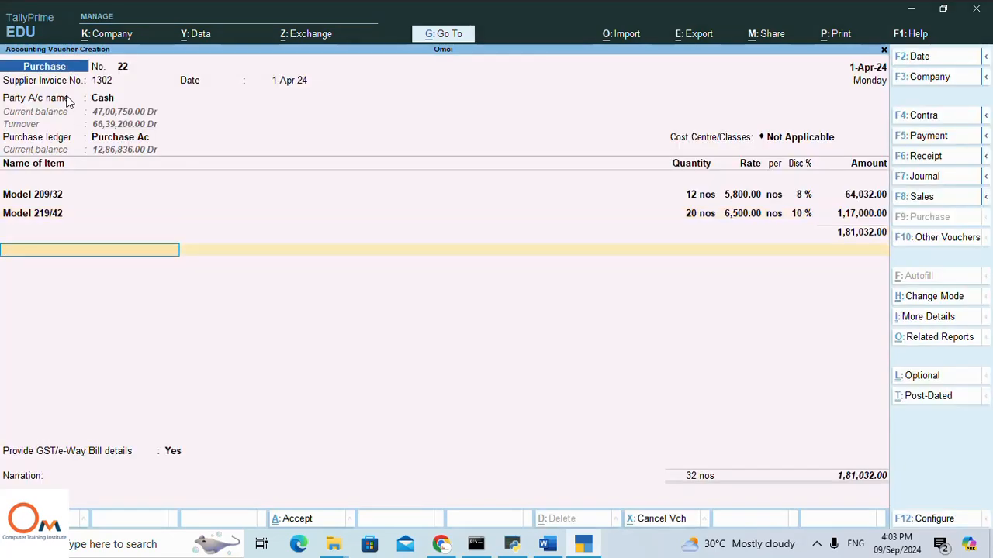
Step: Choose End of List below the item lines so that no additional ledger is added to the voucher
text(E)
key(Down)
key(Down)
key(Down)
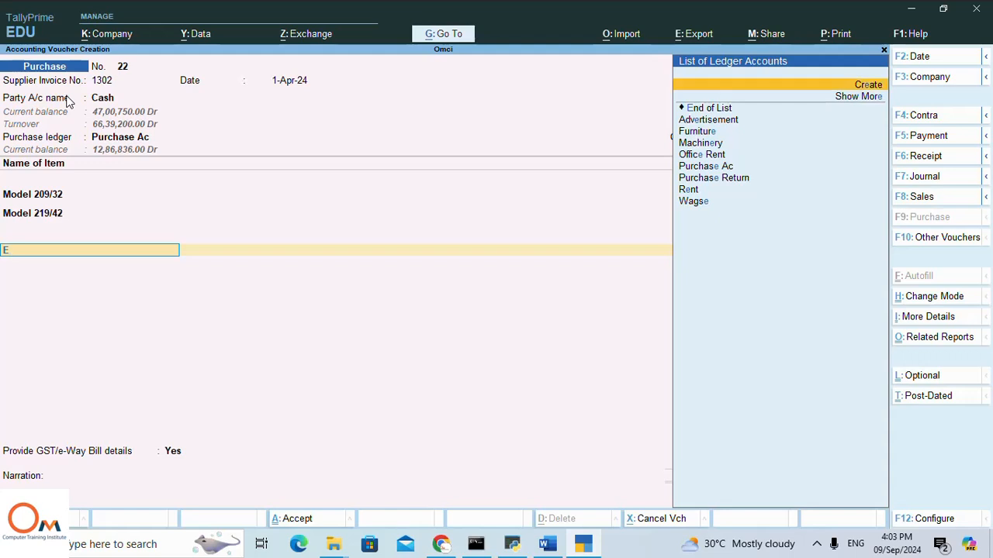
key(Return)
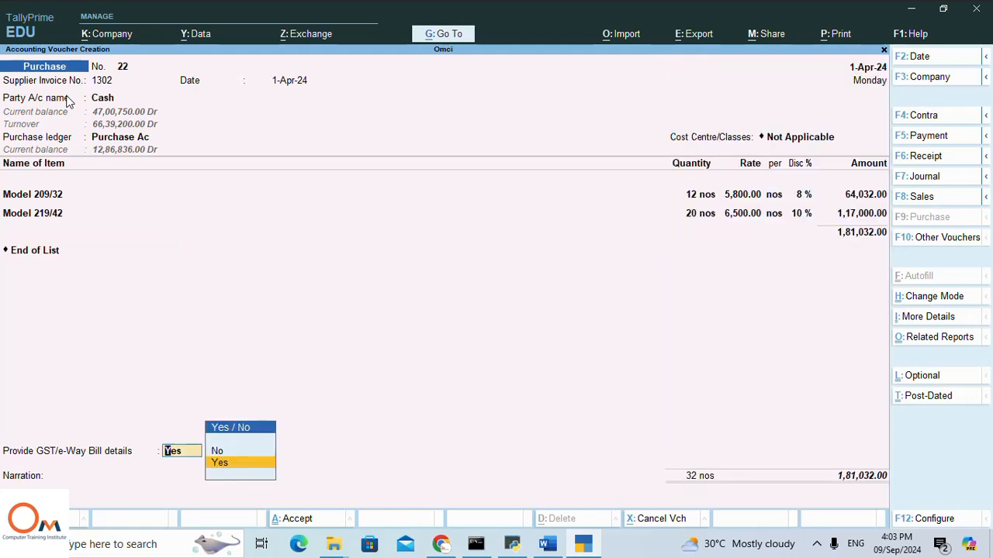
Step: Set Provide GST/e-Way Bill details to No and save the purchase voucher with an empty narration
key(Up)
key(Return)
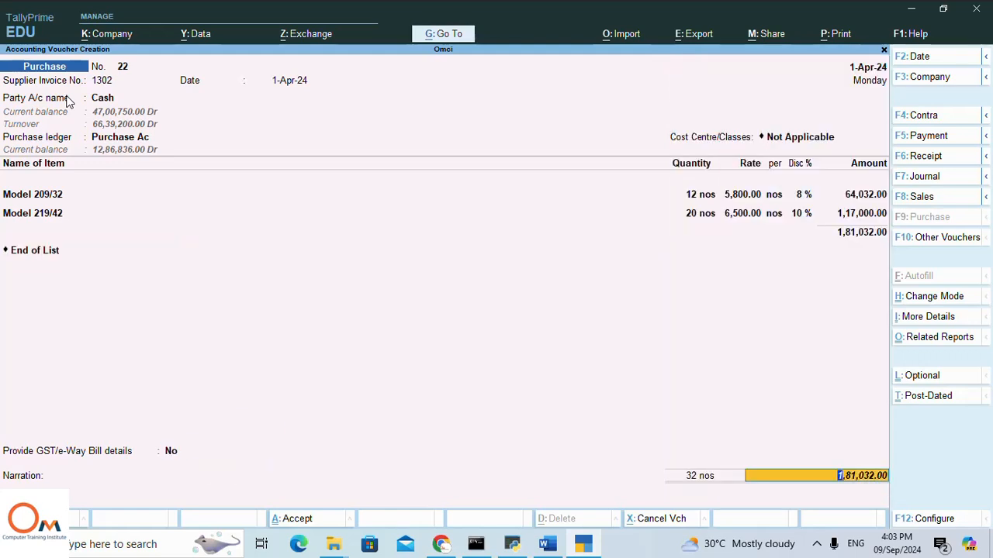
key(Return)
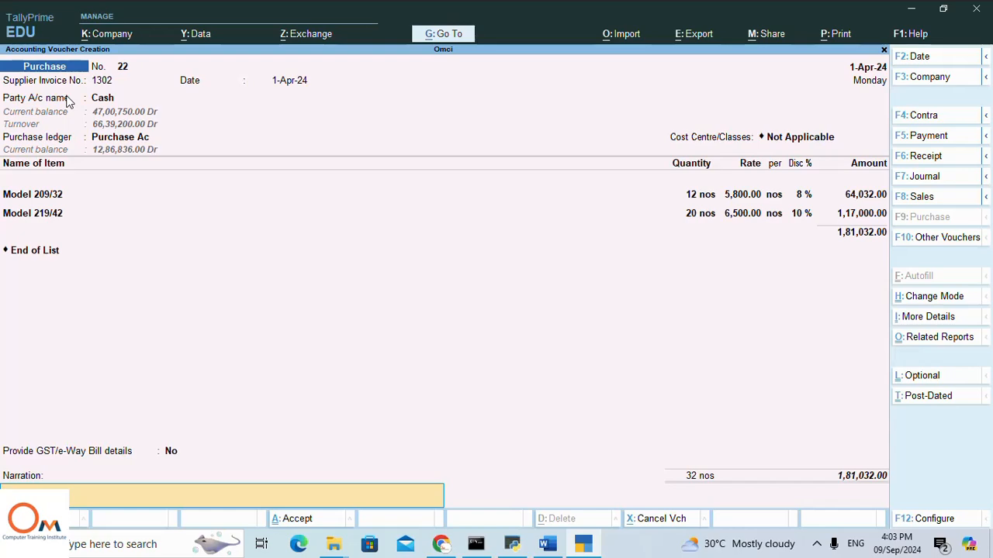
key(Return)
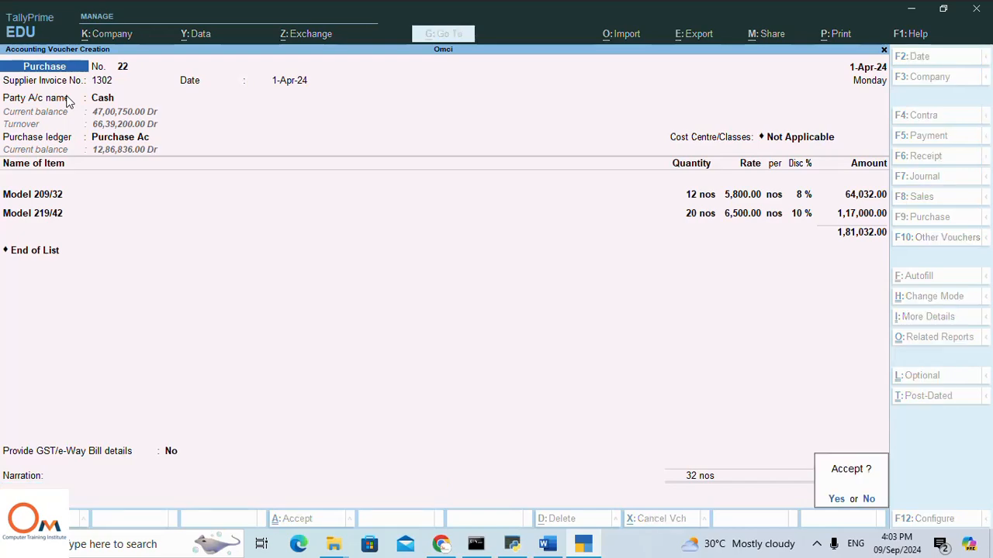
key(Return)
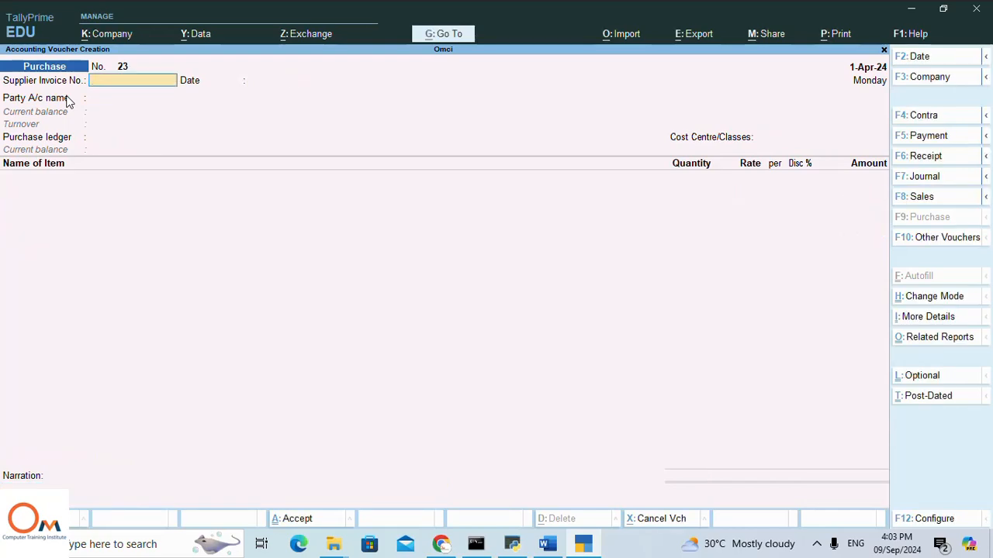
Step: Consult the third purchase in the notes and enter 1303 as the supplier invoice number, keeping the date 1-Apr-24
key(alt+Tab)
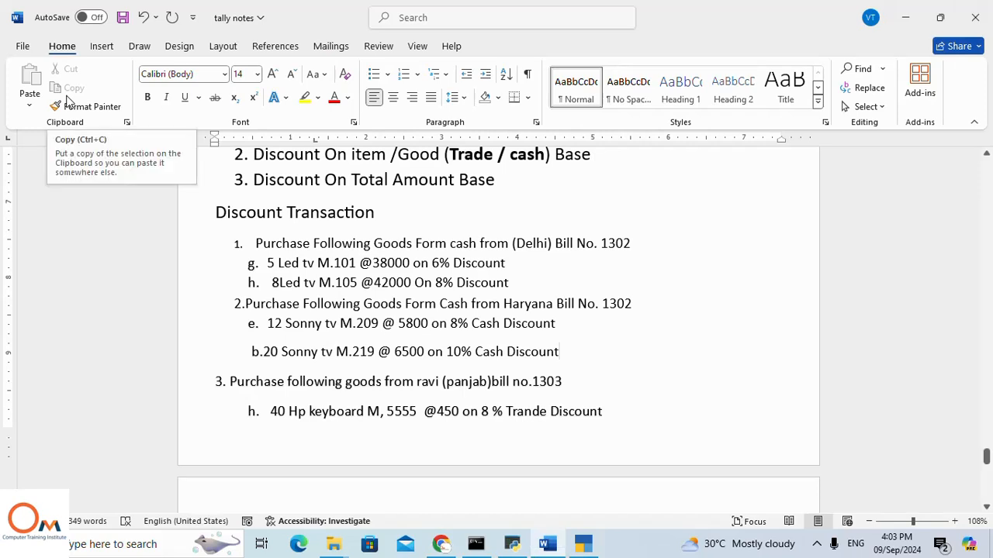
scroll(333, 341, down, 2)
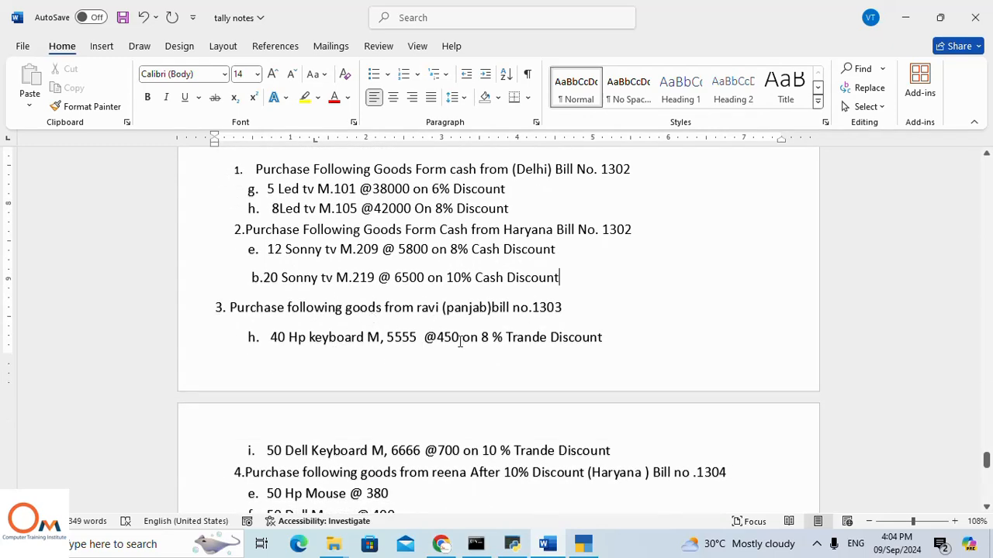
scroll(470, 333, down, 1)
scroll(492, 330, up, 1)
scroll(560, 327, down, 1)
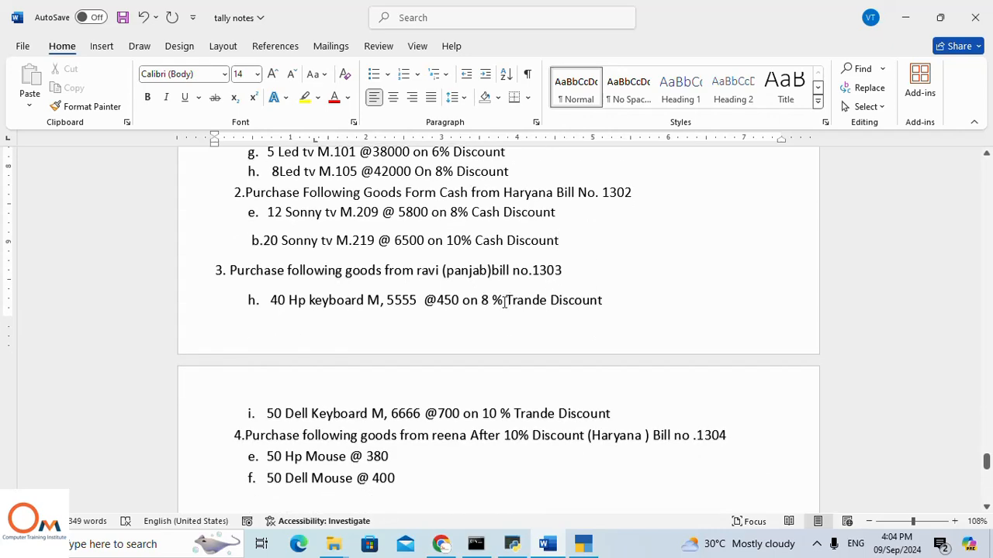
key(alt+Tab)
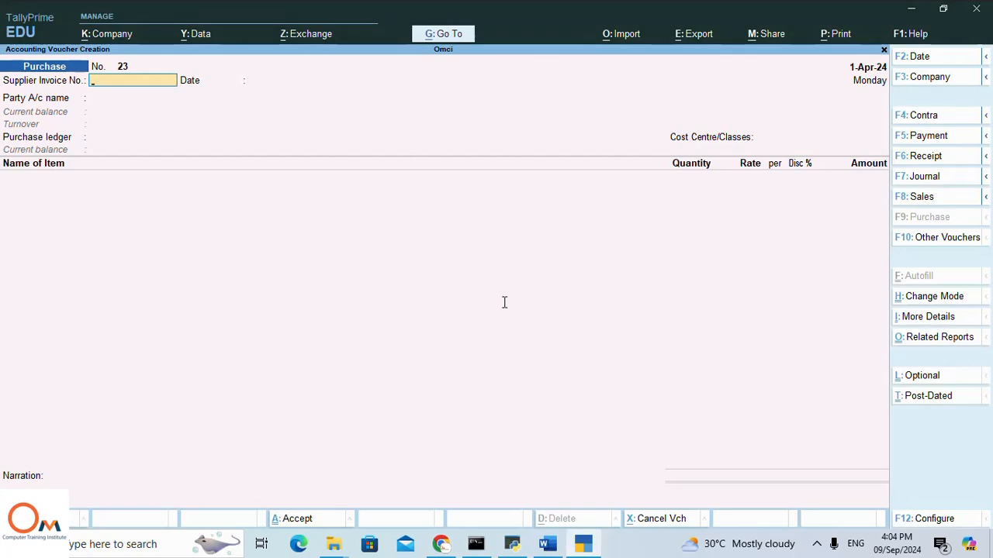
key(alt+Tab)
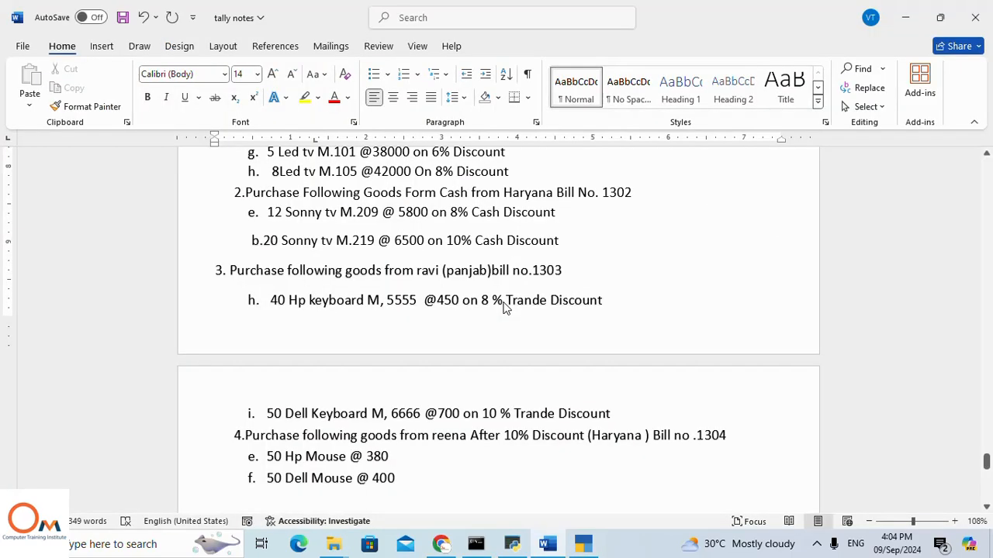
key(alt+Tab)
text(1)
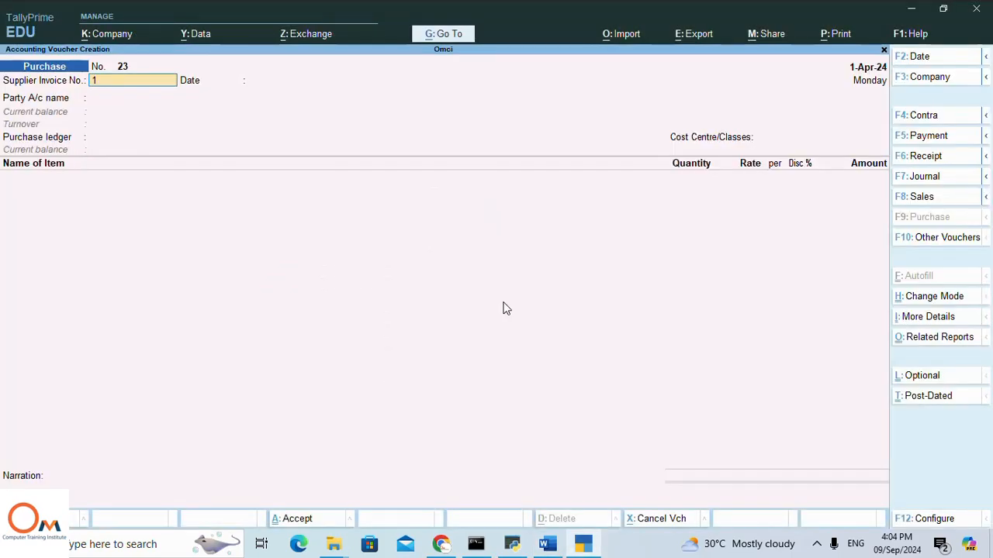
text(303)
key(Return)
key(Return)
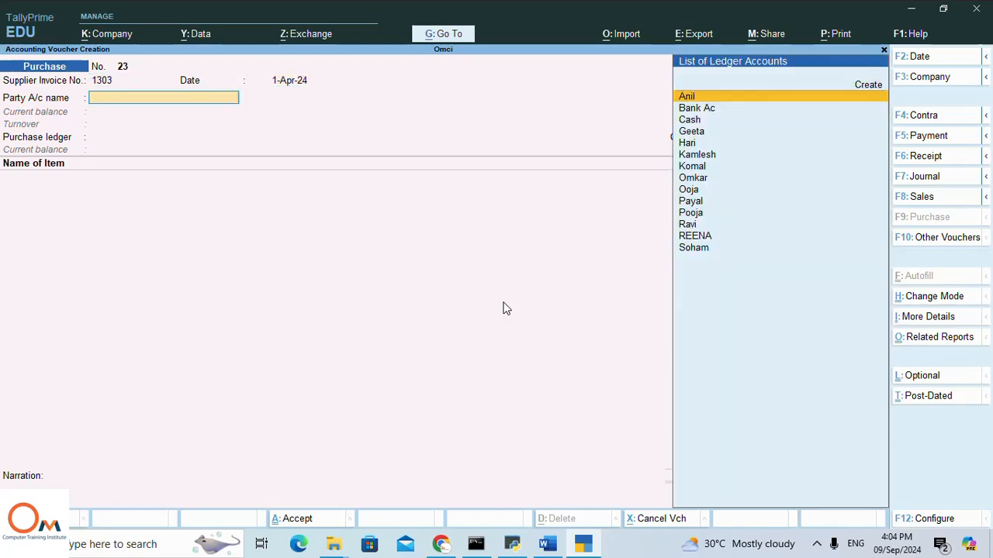
key(Return)
key(Return)
key(Return)
key(Return)
key(Return)
key(Return)
key(Return)
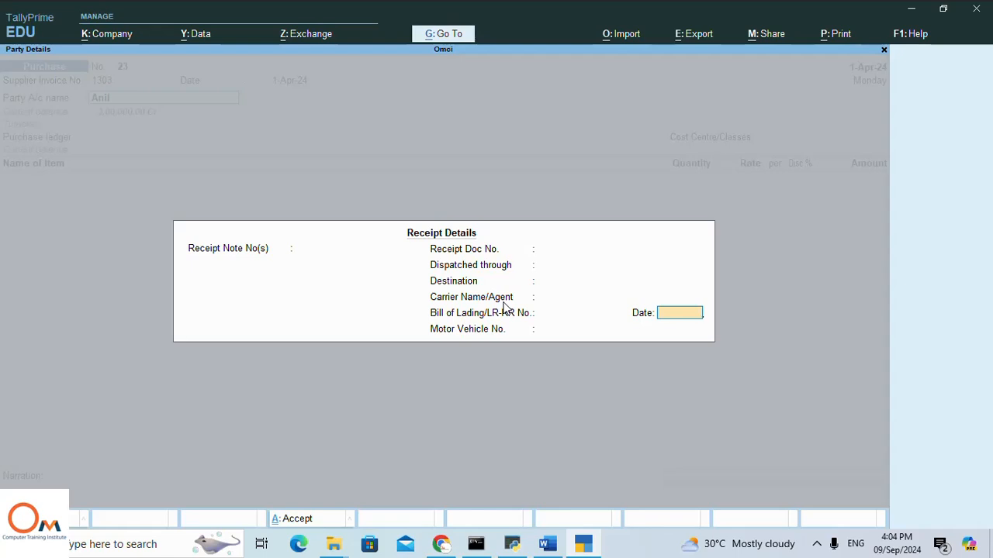
key(Return)
key(Return)
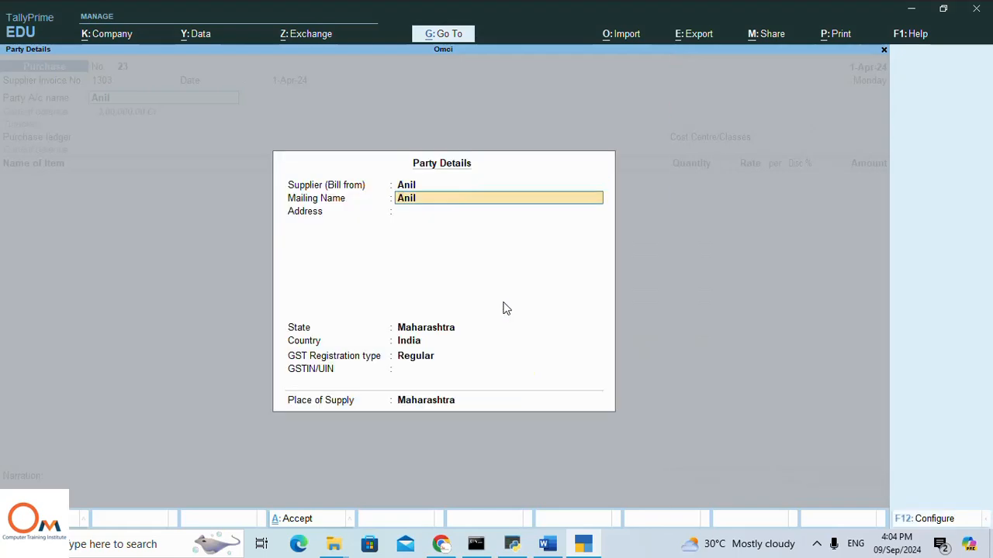
key(BackSpace)
key(BackSpace)
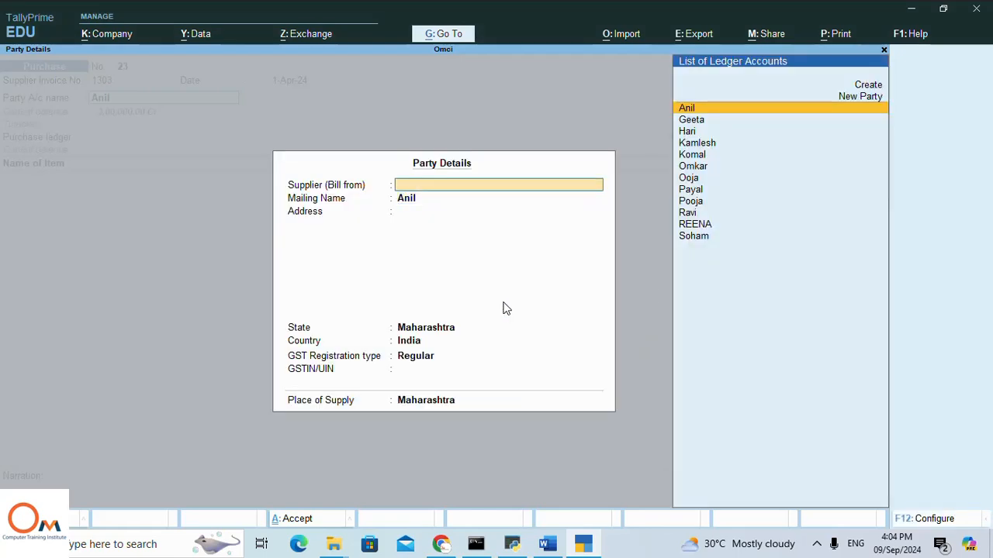
key(Escape)
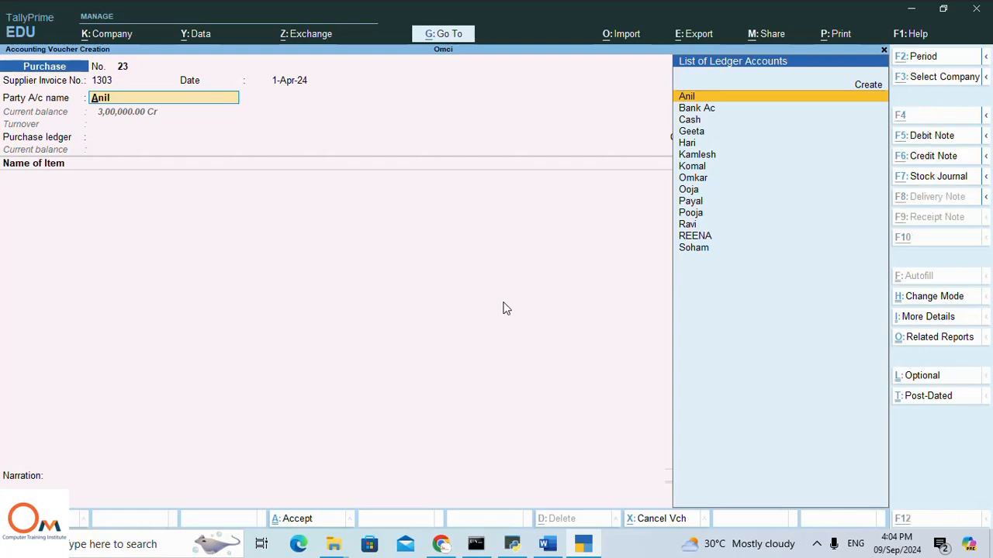
Step: Choose the supplier named in the notes' third purchase as the party account, leaving the receipt details blank and keeping the default mailing details
key(alt+Tab)
key(alt+Tab)
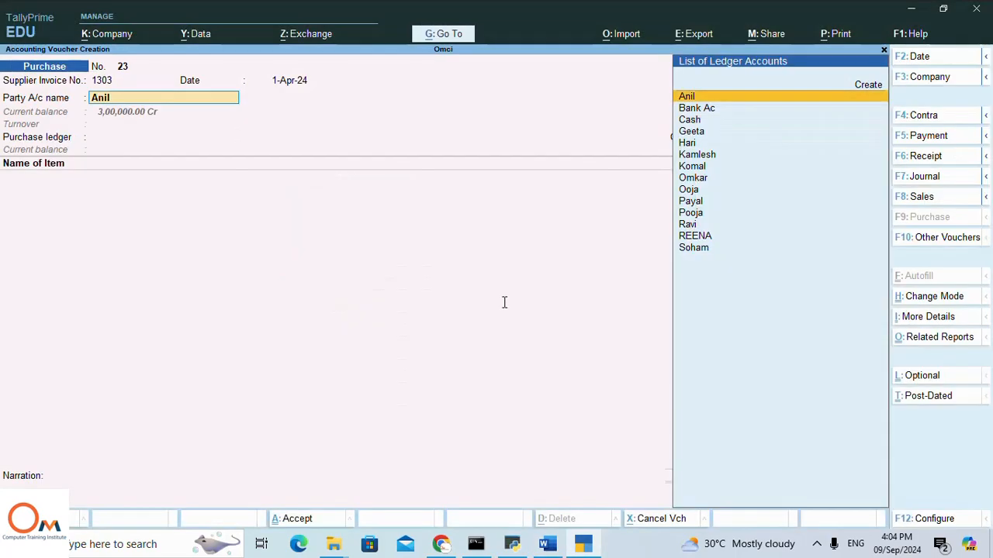
text(Ra)
key(Return)
key(Return)
key(Return)
key(Return)
key(Return)
key(Return)
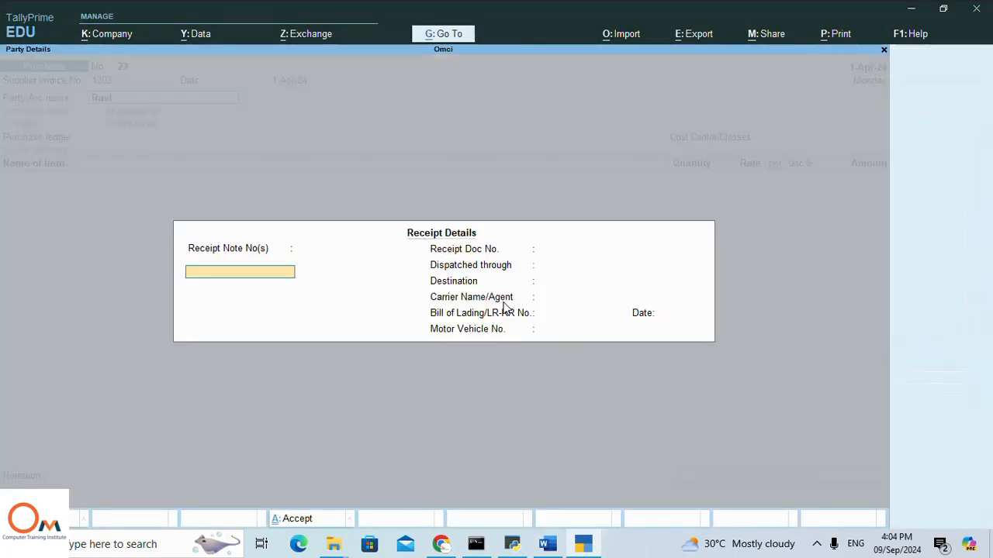
key(Return)
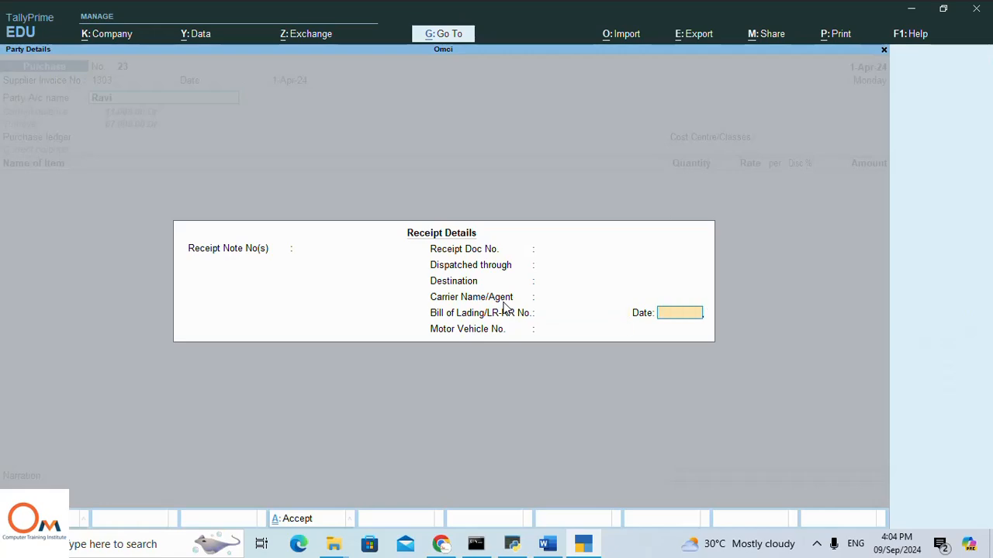
key(Return)
key(Return)
key(Return)
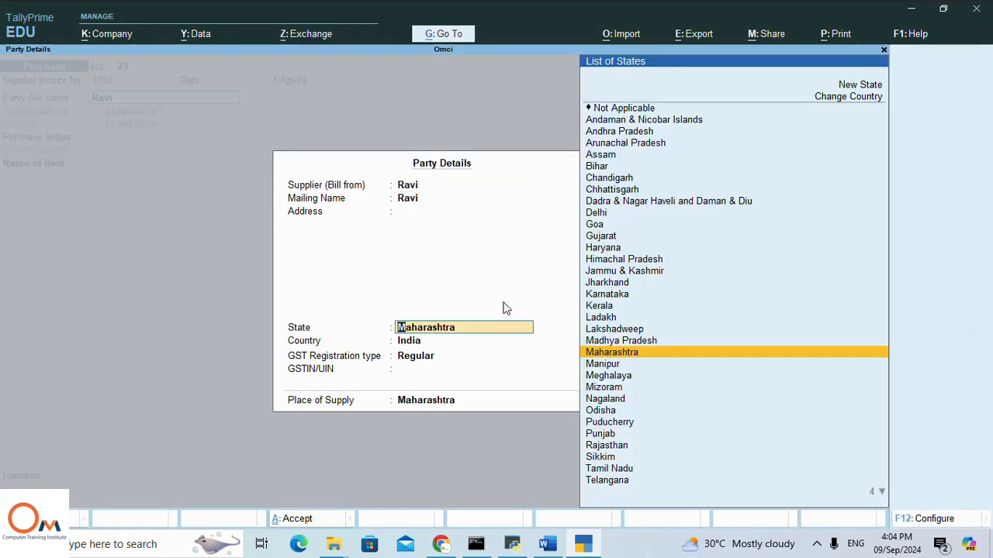
text(H)
key(Down)
key(Down)
key(Down)
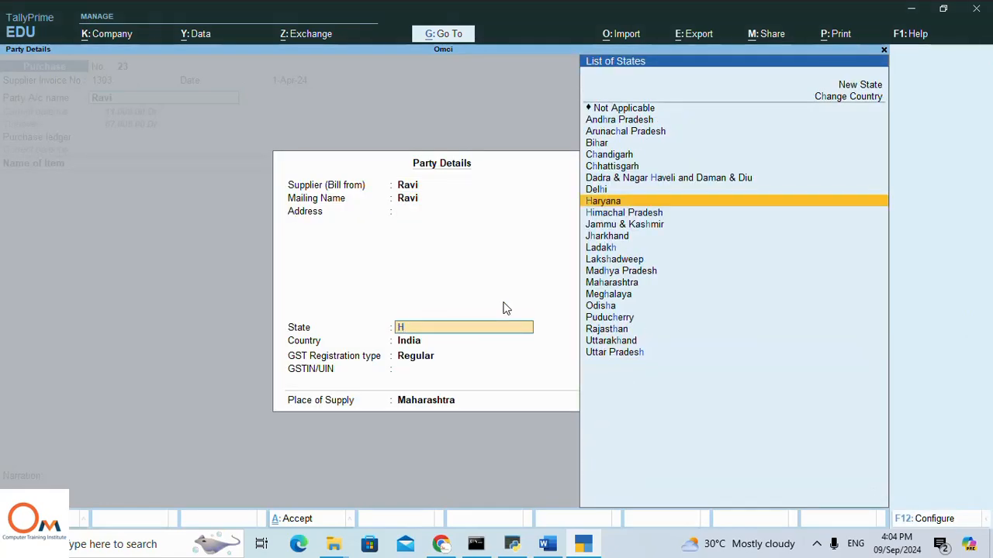
Step: Set the supplier's state to Punjab, keeping country India, registration type Regular, a blank GSTIN and place of supply Maharashtra
key(alt+Tab)
key(alt+Tab)
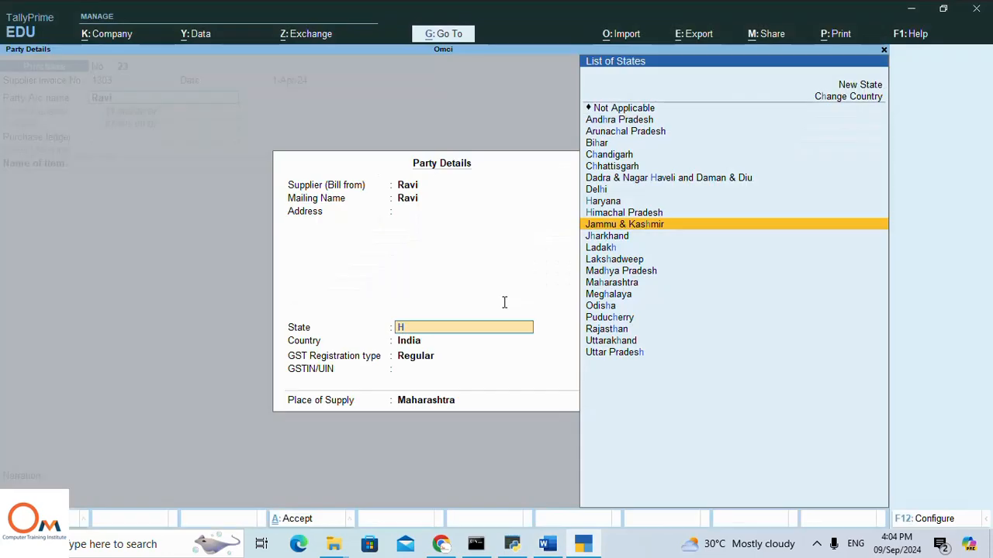
key(BackSpace)
text(P)
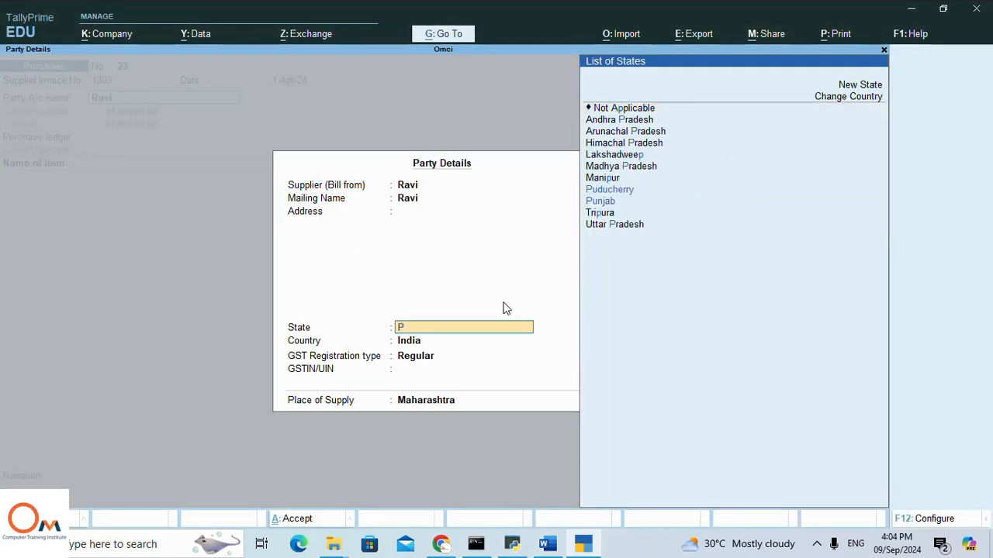
key(Down)
key(Down)
key(Up)
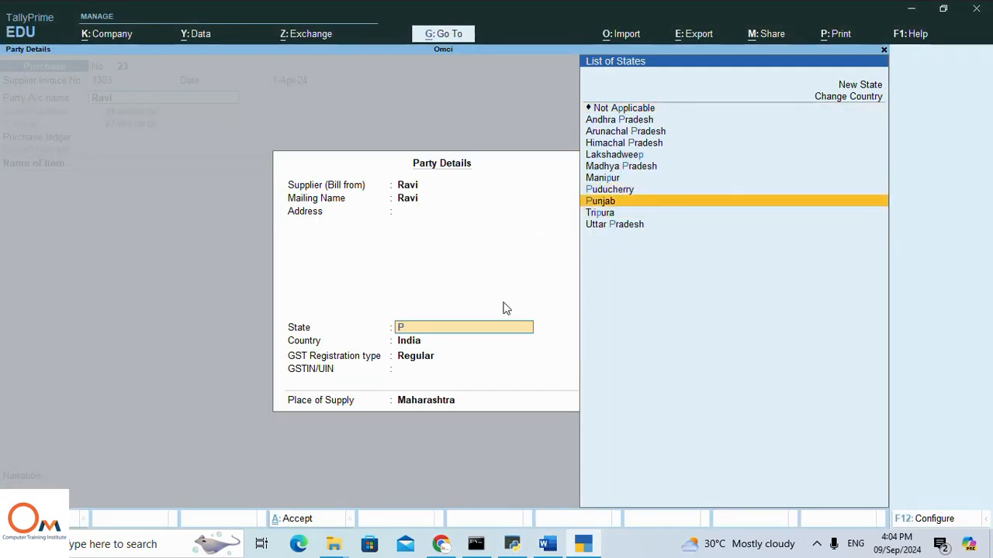
key(Return)
key(Return)
key(Return)
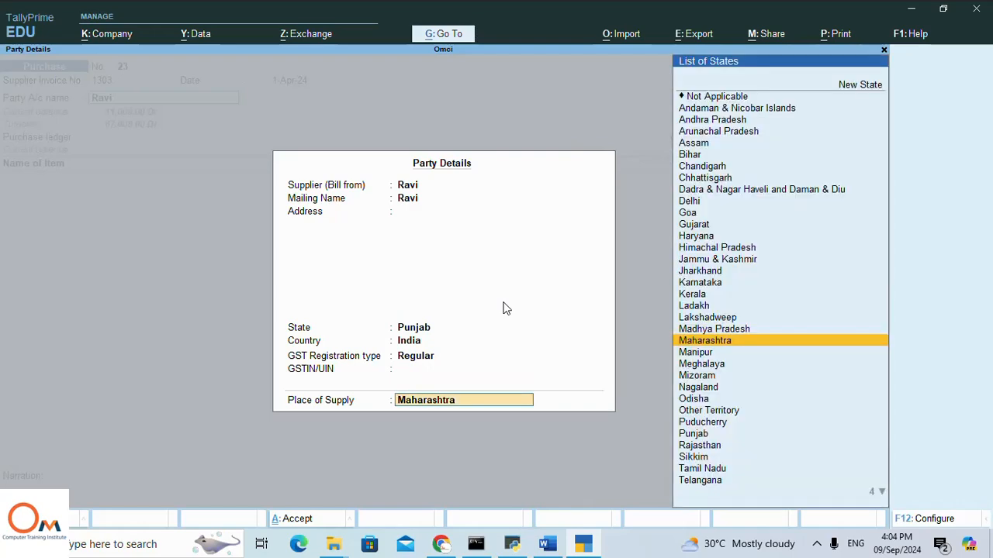
key(Return)
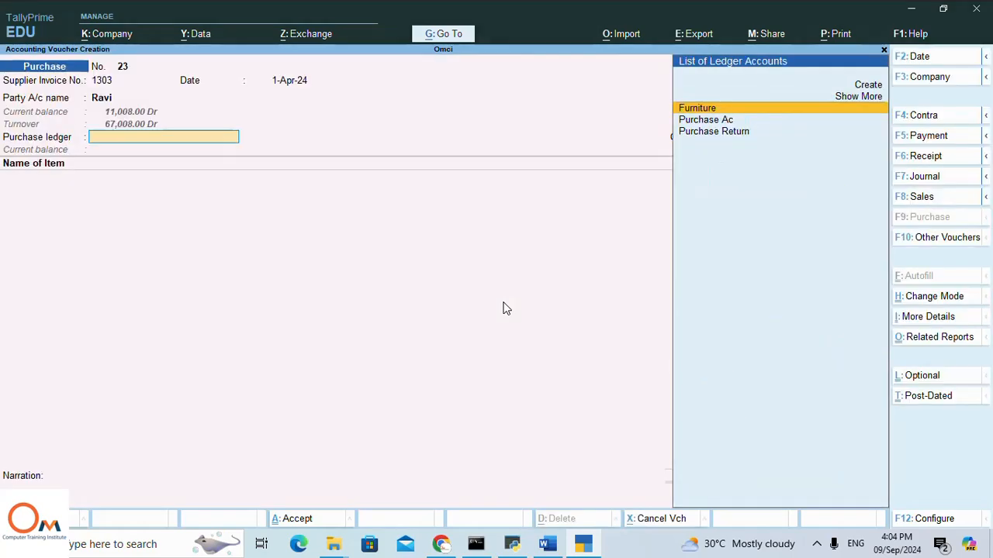
Step: Choose Purchase Ac as the purchase ledger and keep the cost centre as Not Applicable
key(Down)
key(Return)
key(Return)
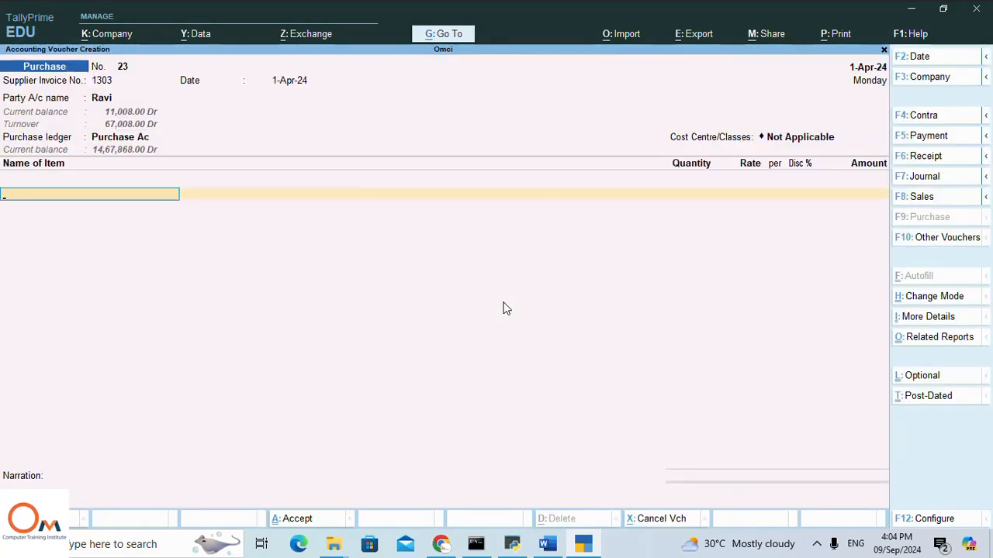
Step: Consult the third purchase in the notes and choose HP KEYBORD 5555 as the first stock item
key(alt+Tab)
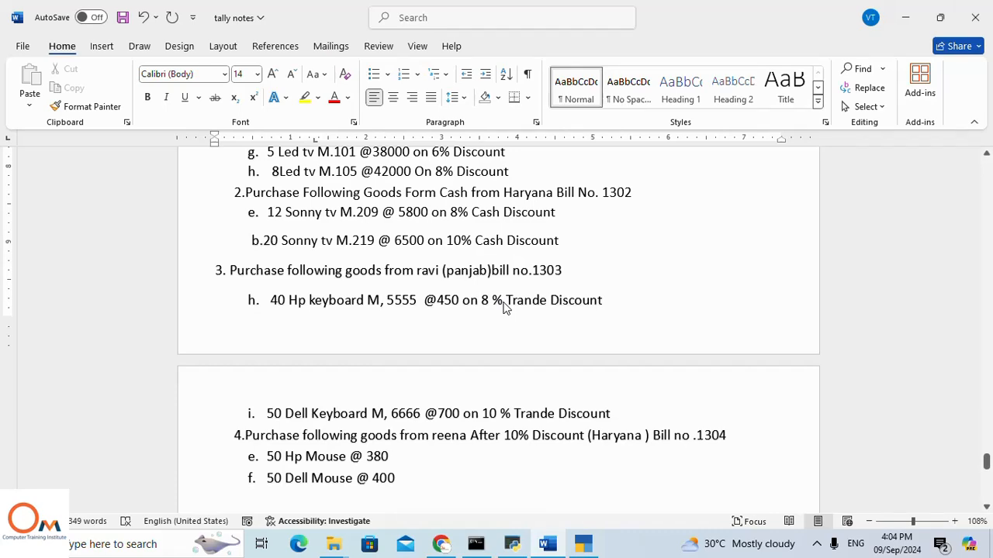
key(alt+Tab)
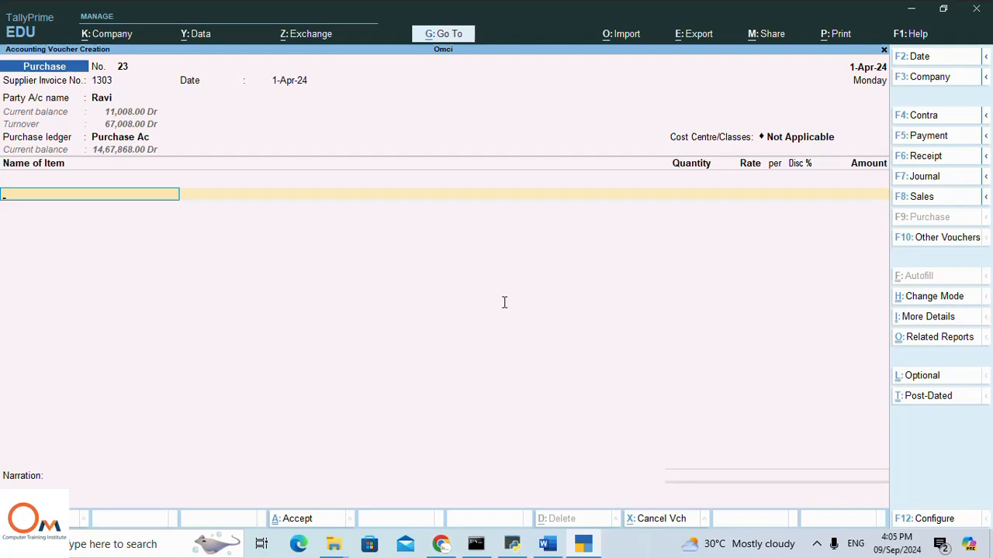
text(H)
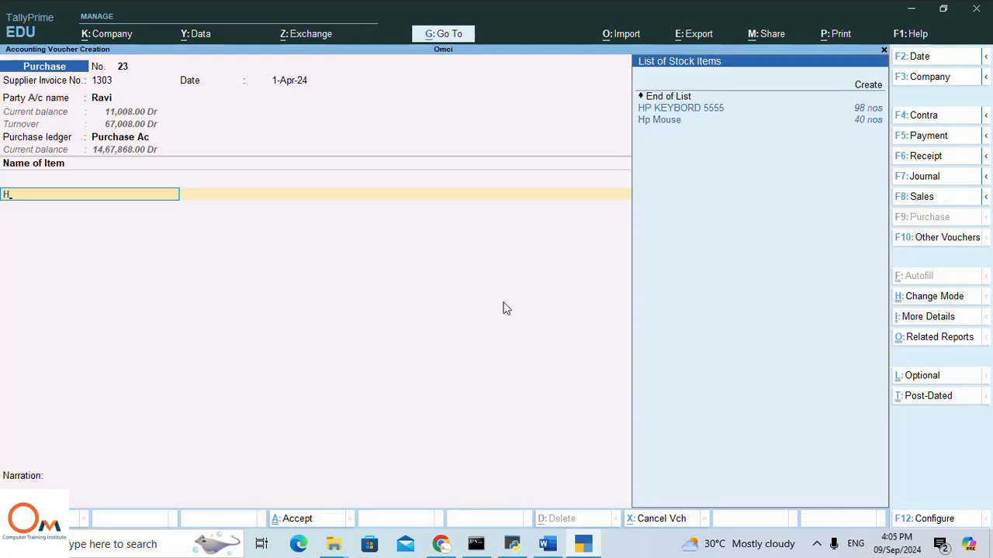
text(p)
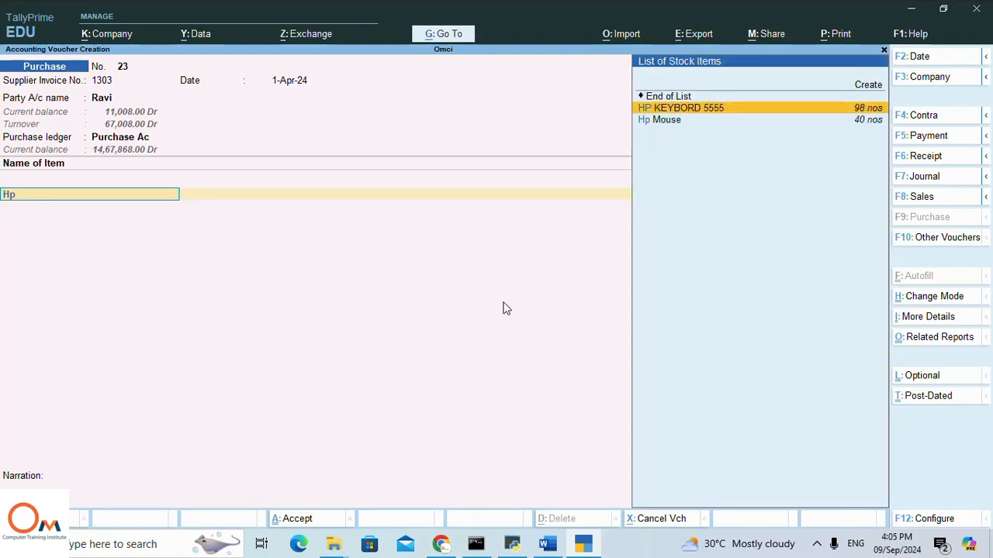
key(Return)
key(alt+Tab)
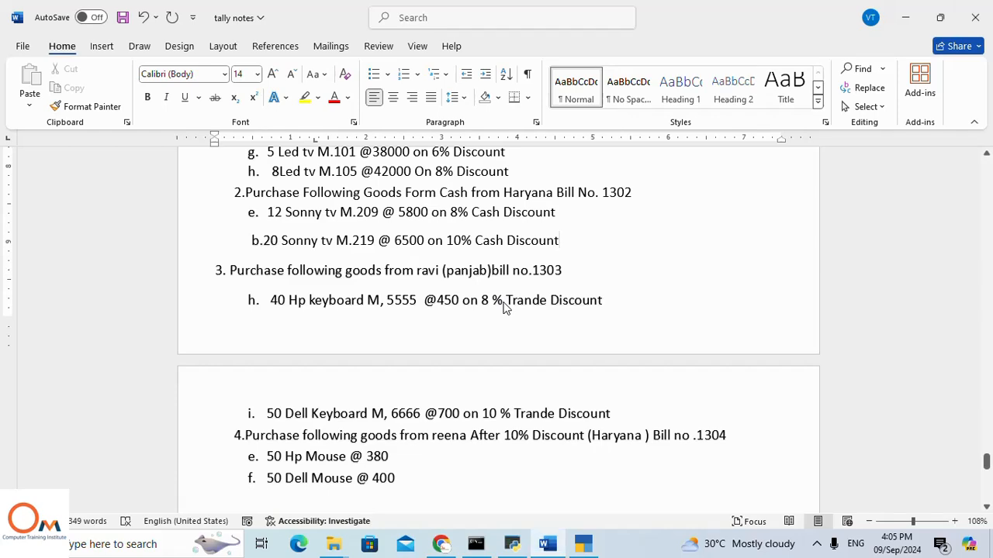
key(alt+Tab)
key(Return)
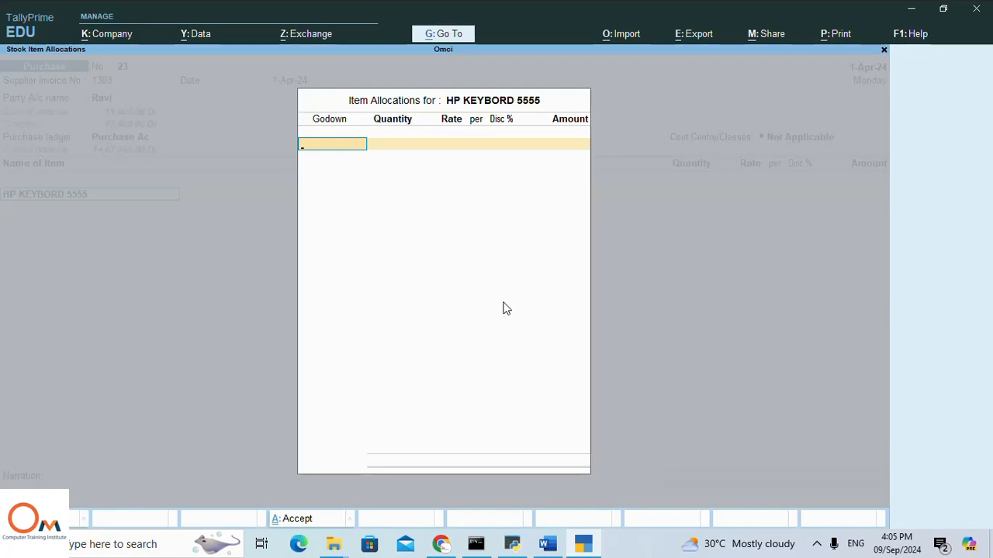
Step: Allocate 40 nos of HP KEYBORD 5555 to the Panvel godown at a rate of 450 with an 8% discount
text(P)
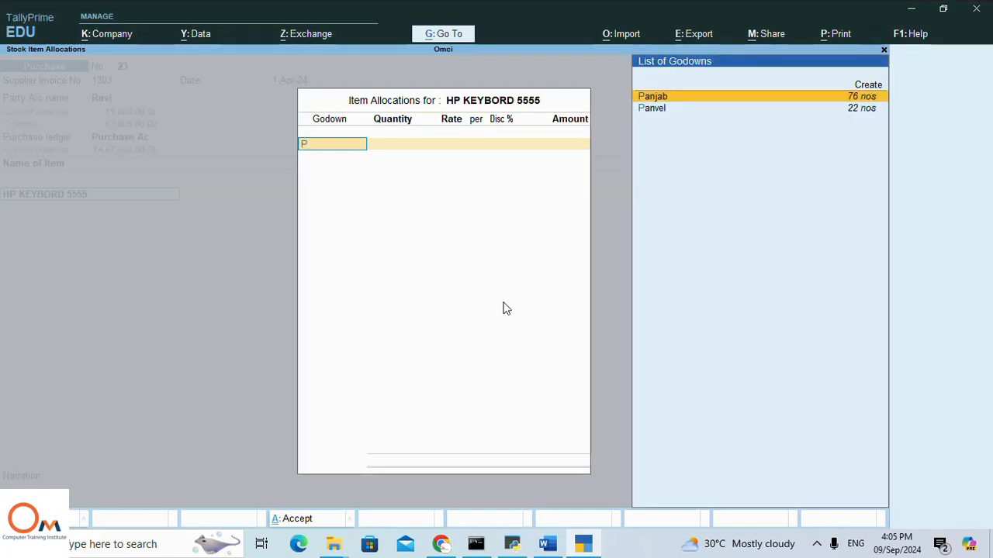
key(Down)
key(Return)
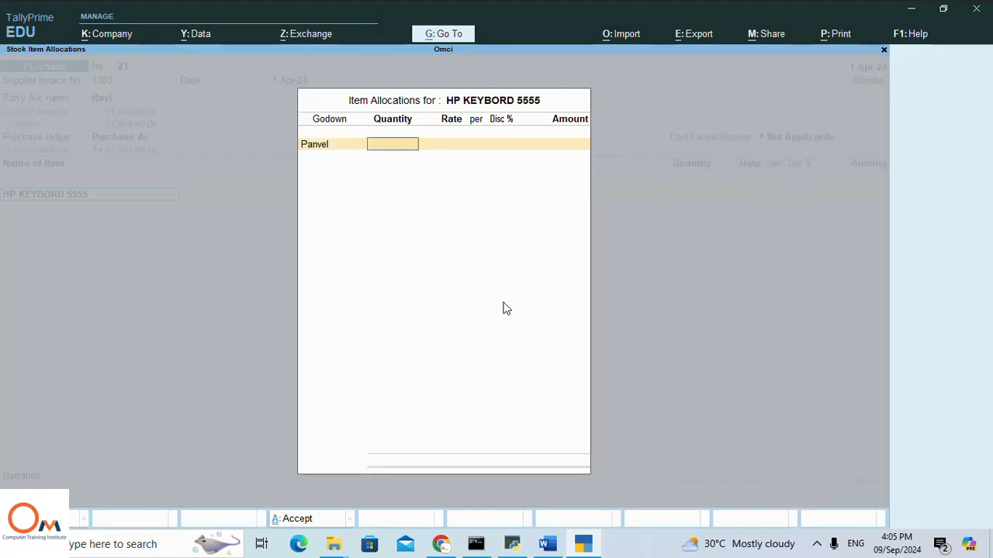
key(alt+Tab)
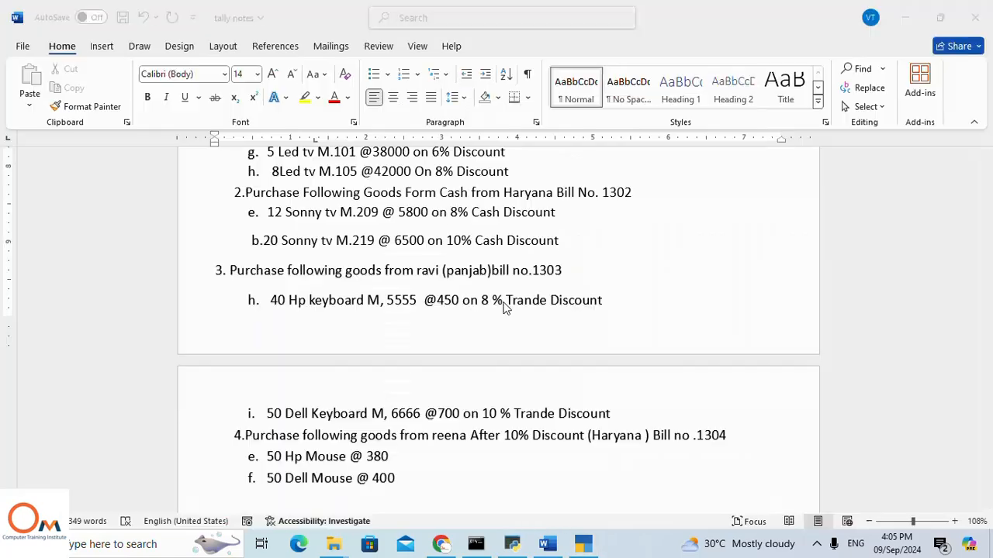
key(alt+Tab)
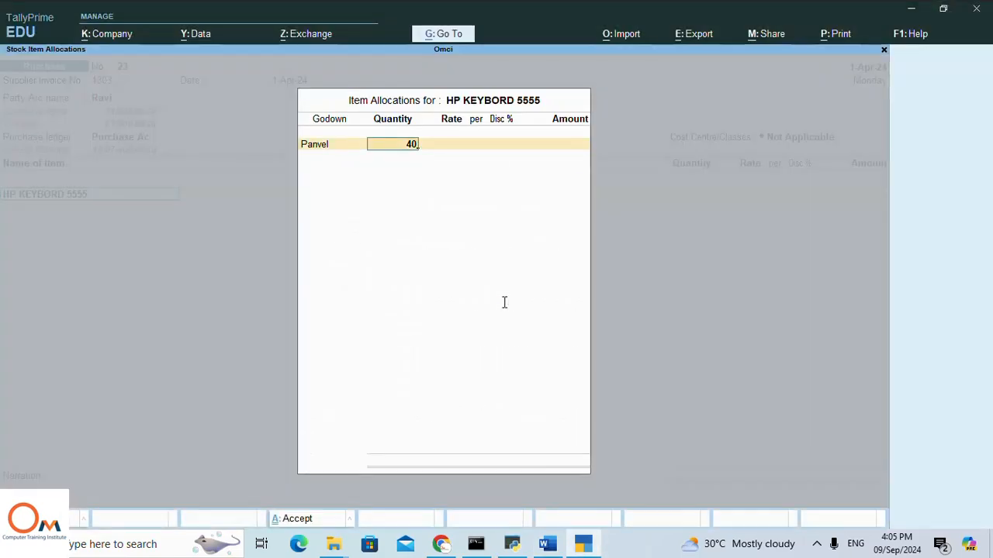
key(Return)
text(45)
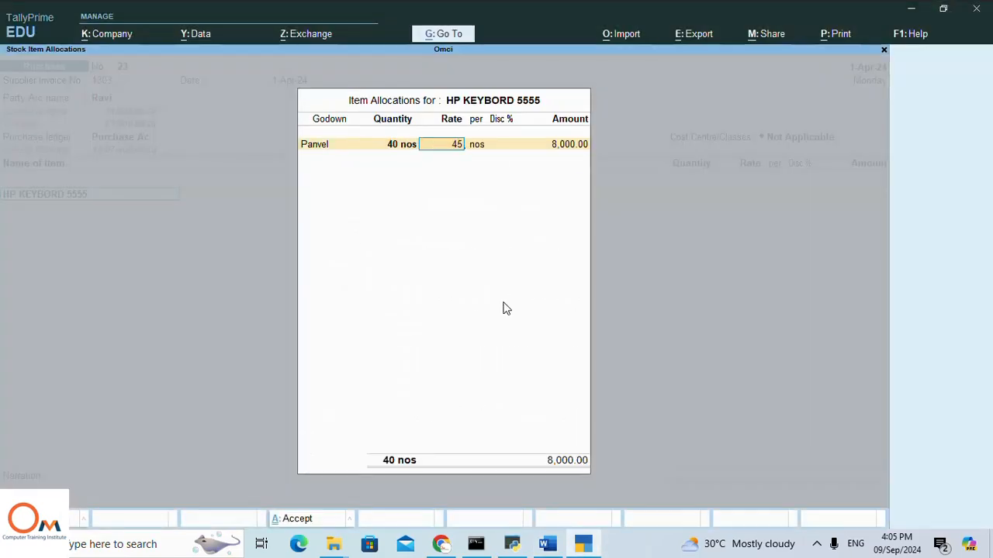
text(0)
key(Return)
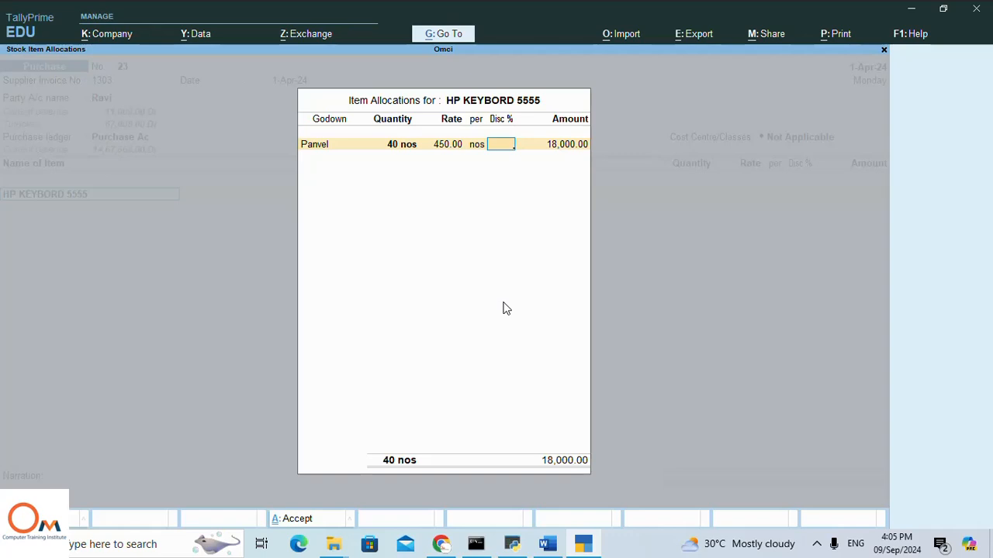
text(8)
key(Return)
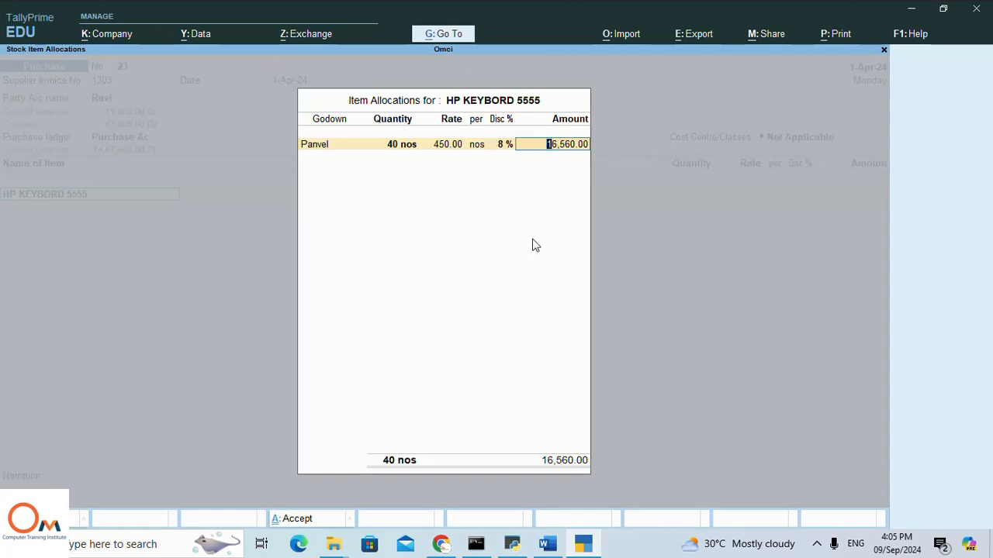
Step: Clear the discount percentage from the Panvel allocation, dismiss the OneDrive prompt and accept the item allocation
click(503, 146)
key(Print)
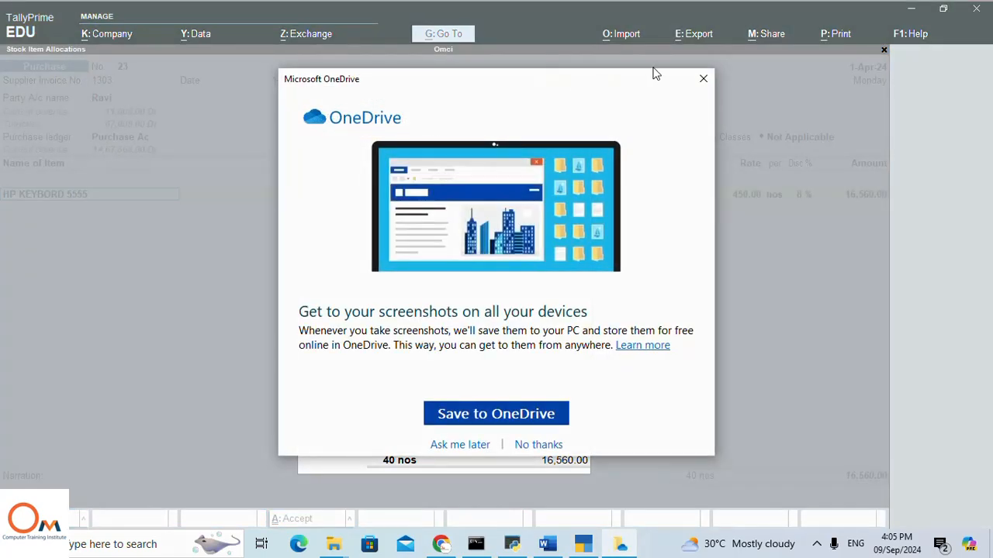
click(703, 78)
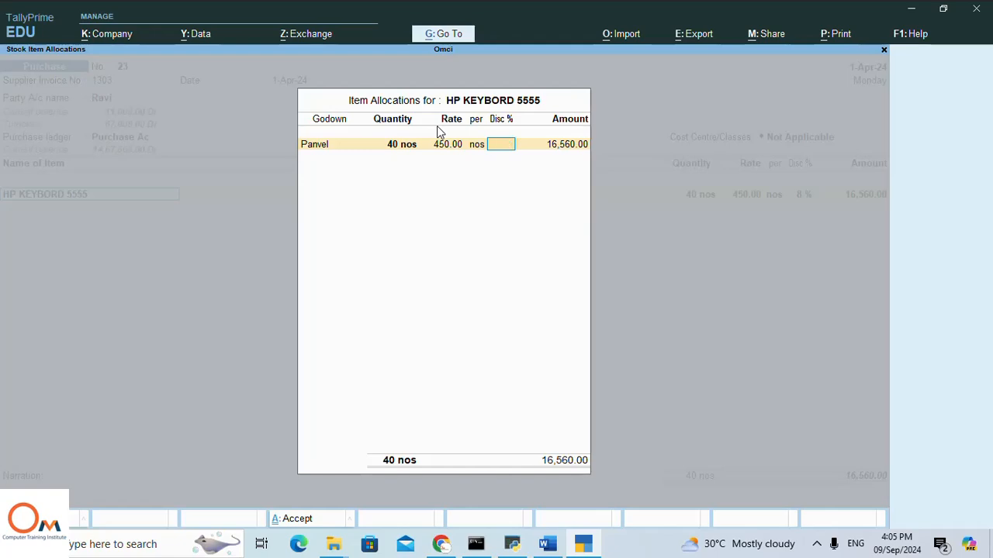
key(Return)
key(Return)
key(Return)
key(Return)
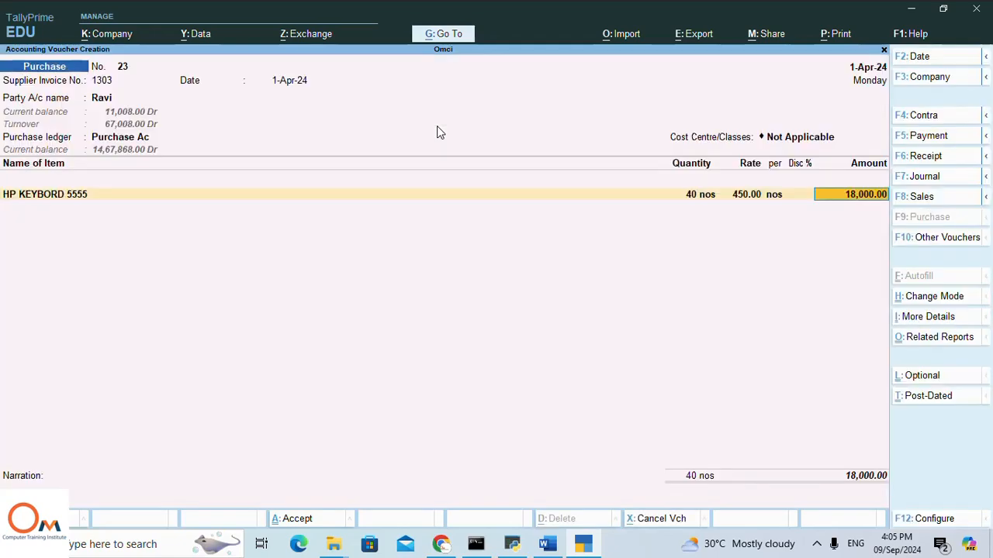
Step: Check the trade discount in the notes, set Provide Cash/Trade Discount to Yes in the voucher configuration and accept the other options unchanged
key(alt+Tab)
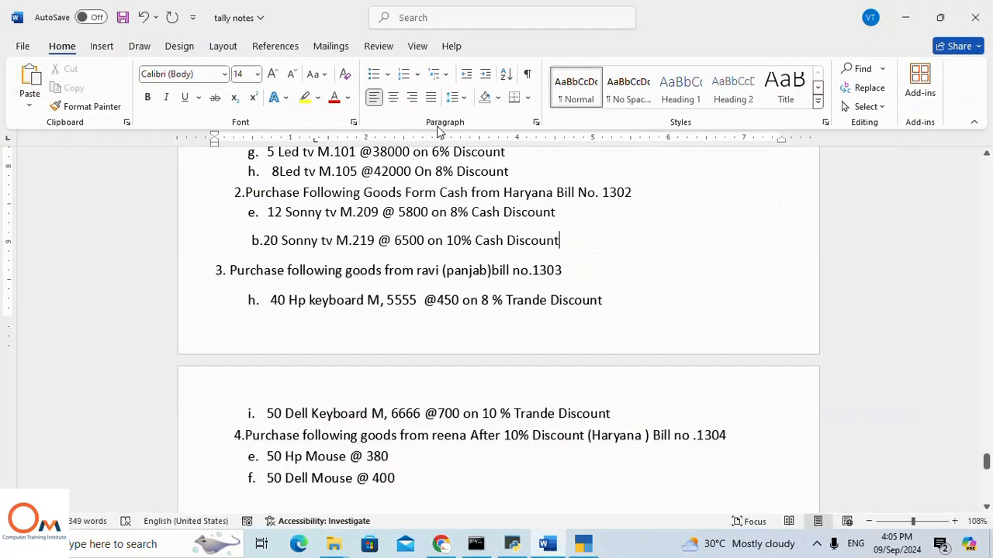
key(alt+Tab)
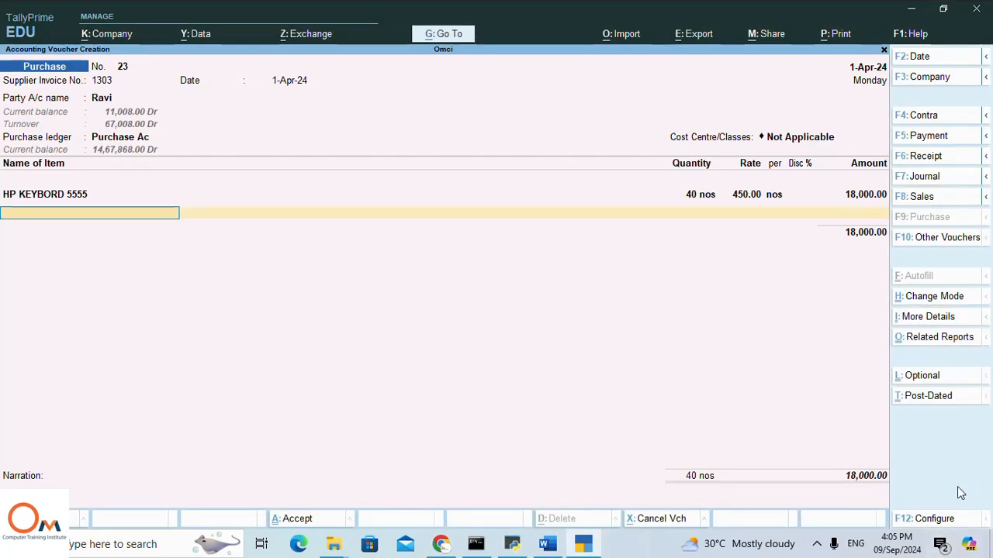
click(932, 524)
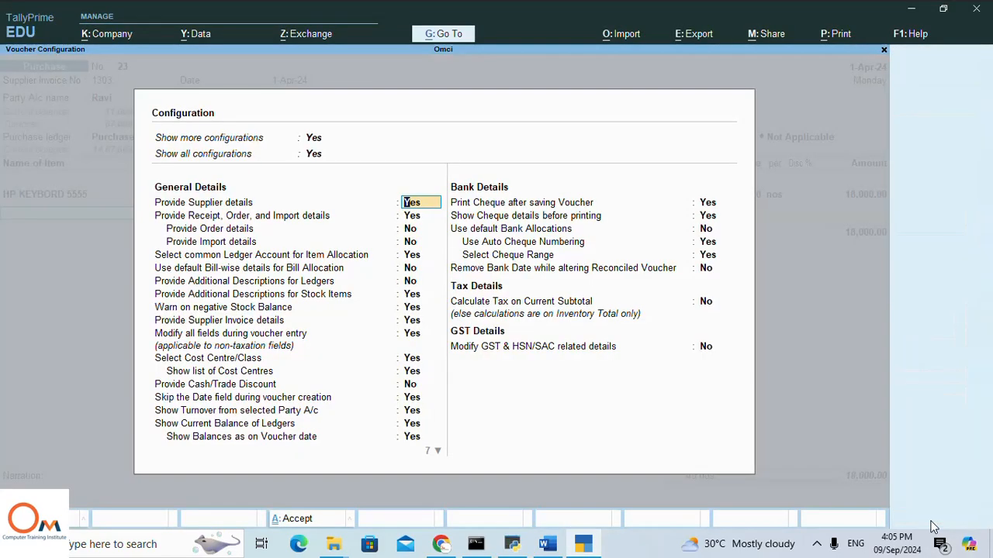
key(Down)
key(Down)
key(Down)
key(Down)
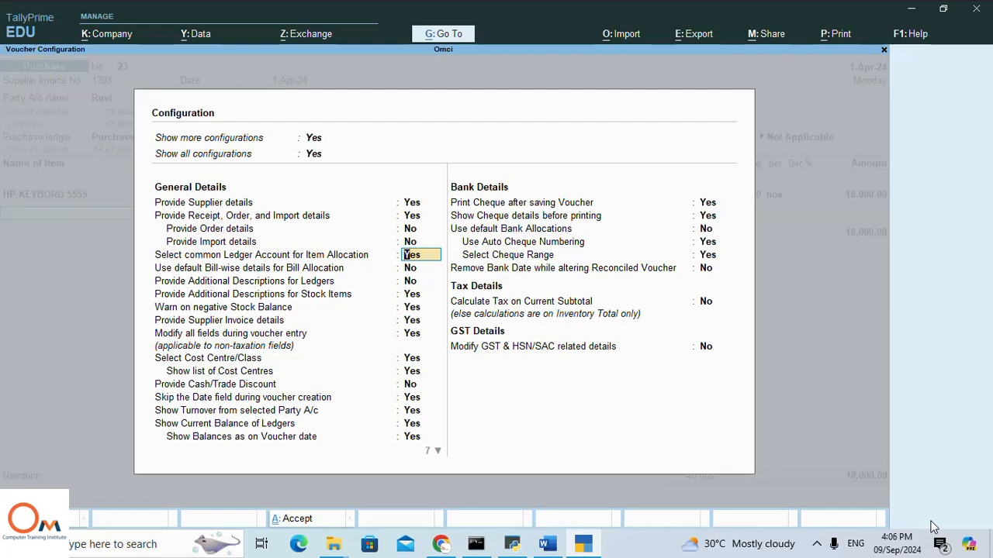
key(Down)
key(Down)
key(Down)
key(Down)
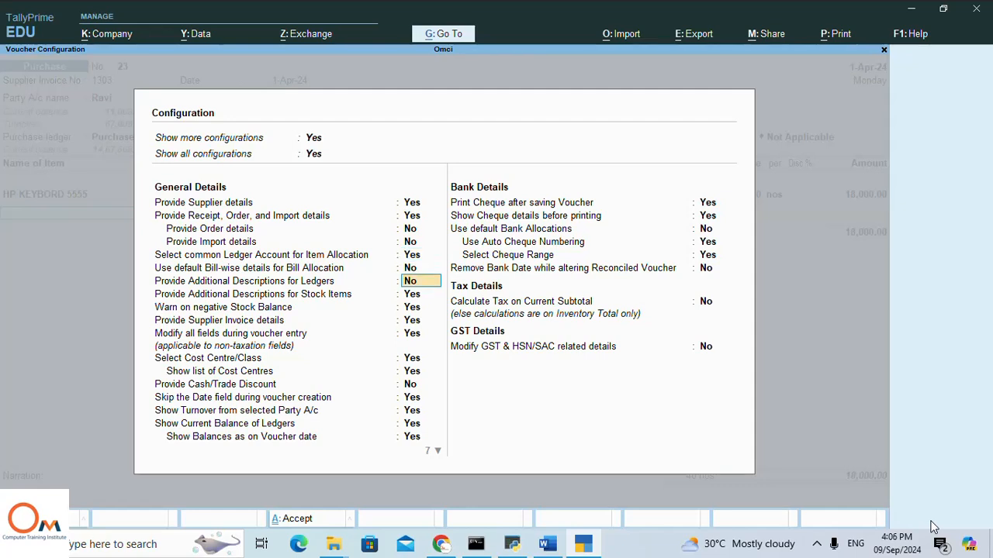
key(Down)
key(Down)
key(Down)
key(Down)
key(Down)
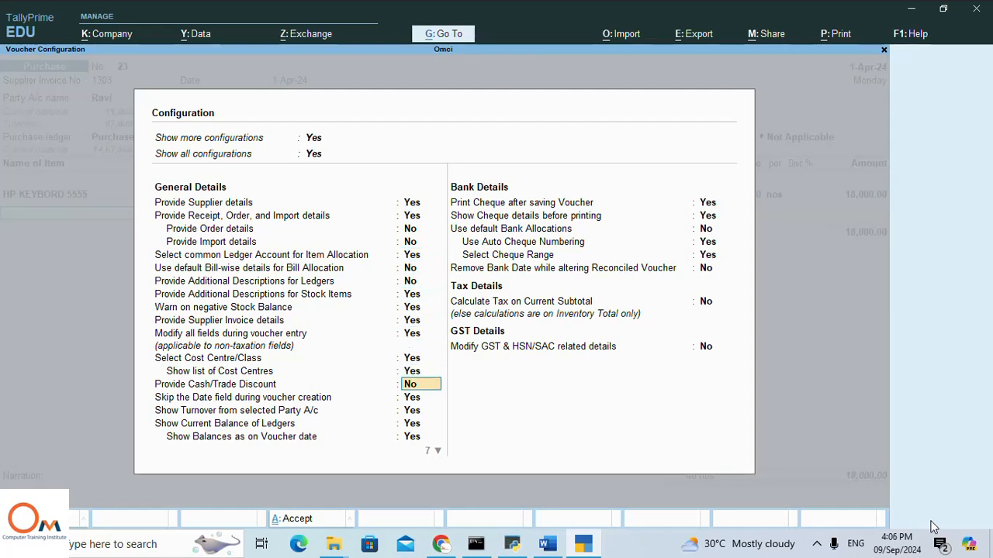
text(yes)
key(Return)
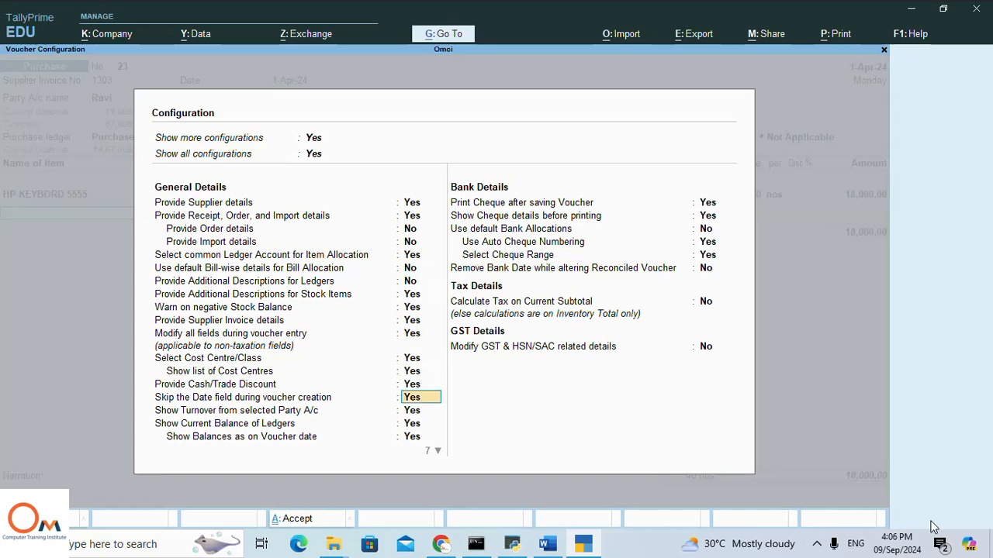
key(Down)
key(Down)
key(Down)
key(Down)
key(Down)
key(Down)
key(Down)
key(Down)
key(Down)
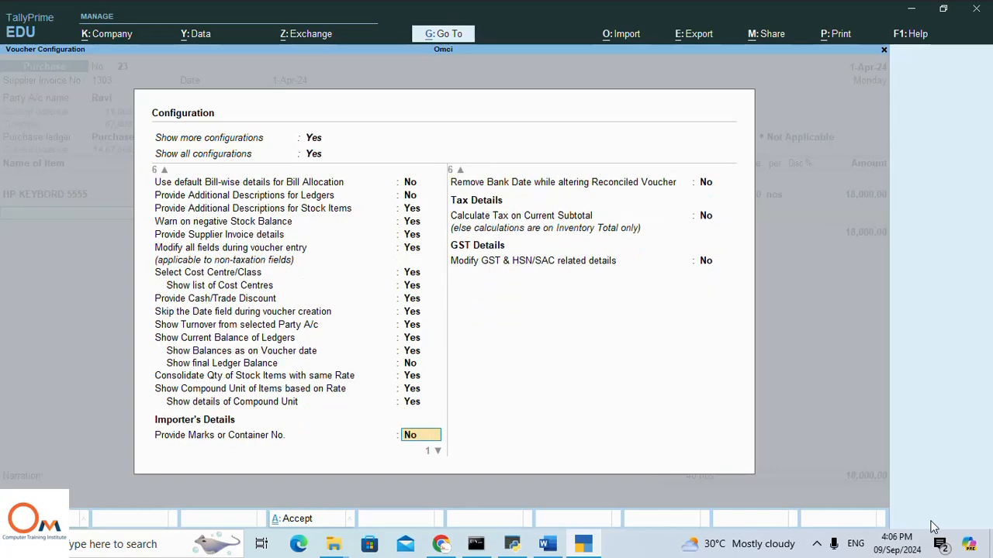
key(Down)
key(Down)
key(Down)
key(Down)
key(Down)
key(Down)
key(Down)
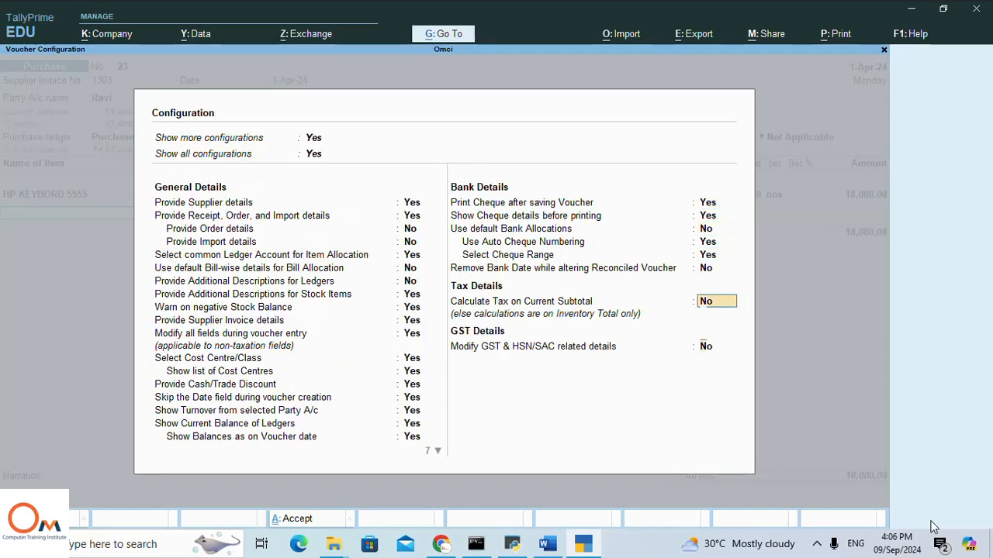
key(Return)
Step: Set the separate Discount line under HP KEYBORD 5555 to 8%, as given in the notes
key(BackSpace)
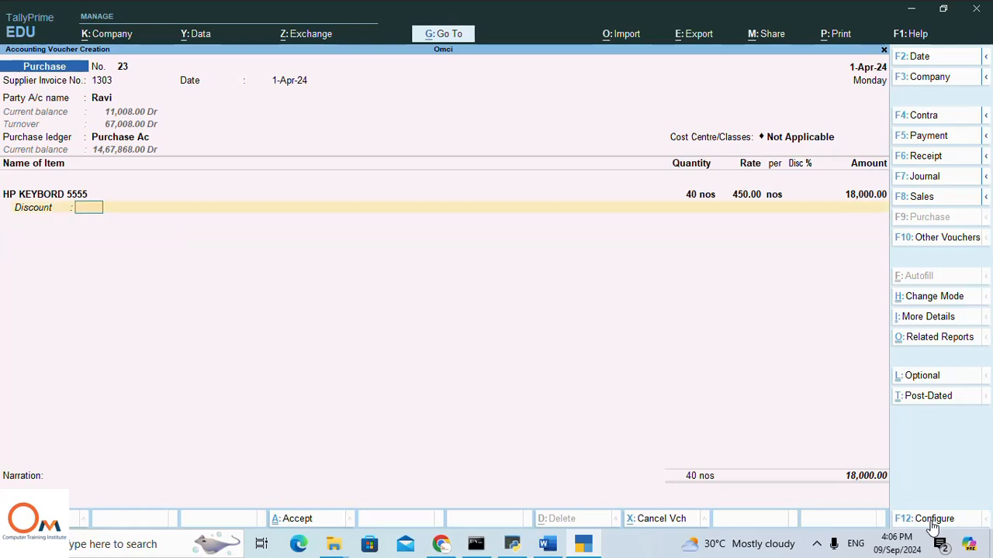
key(alt+Tab)
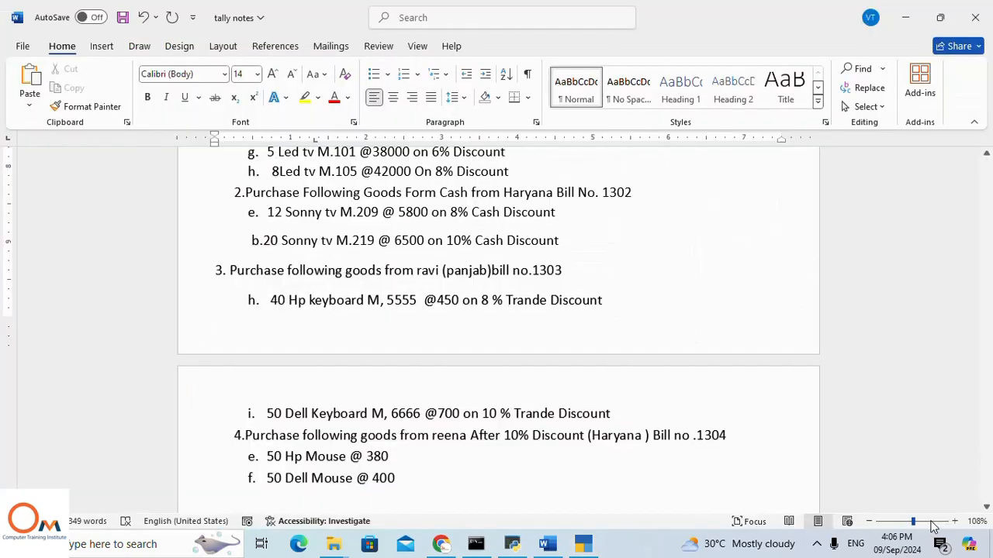
key(alt+Tab)
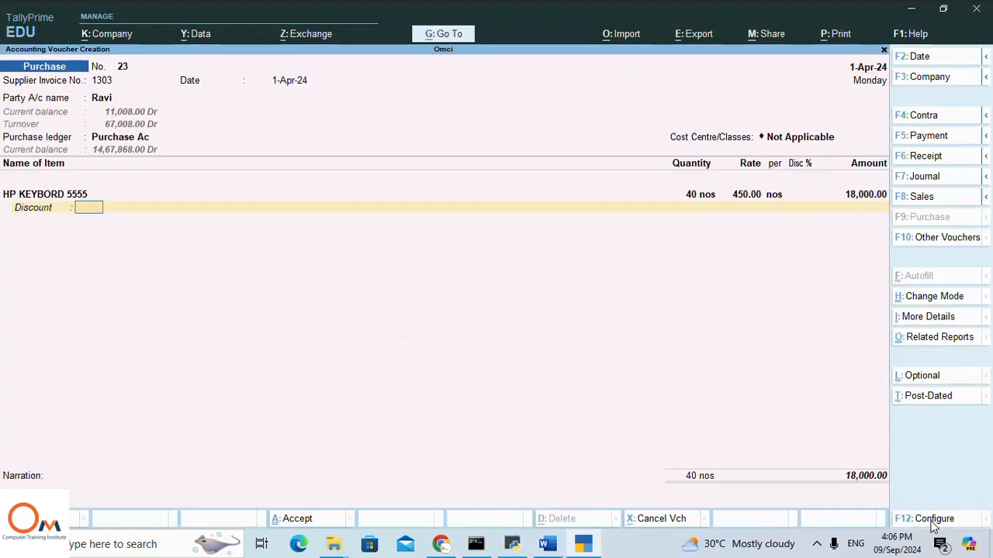
text(8)
key(Return)
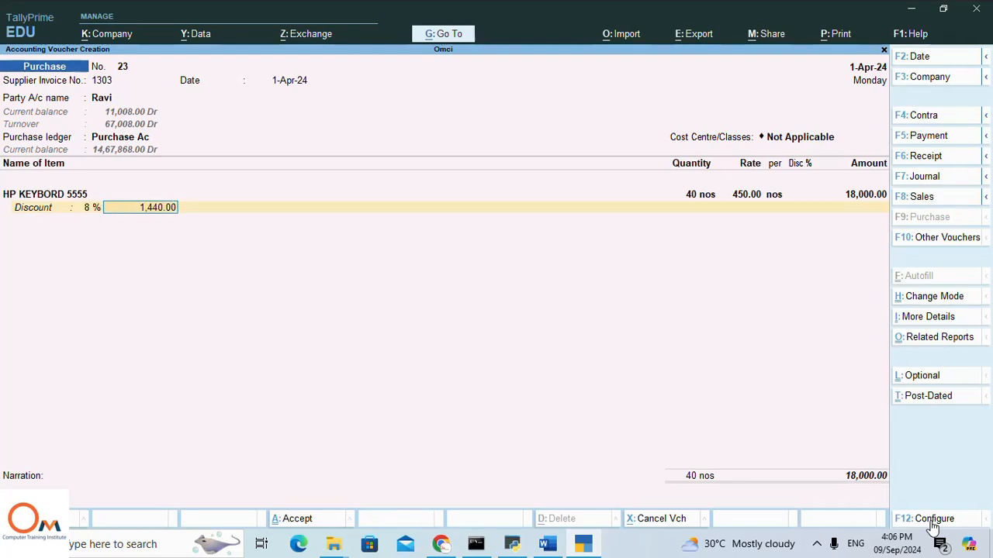
Step: Add Dell Keybord M6666 as the next item and check its quantity, rate and trade discount in the notes
key(Return)
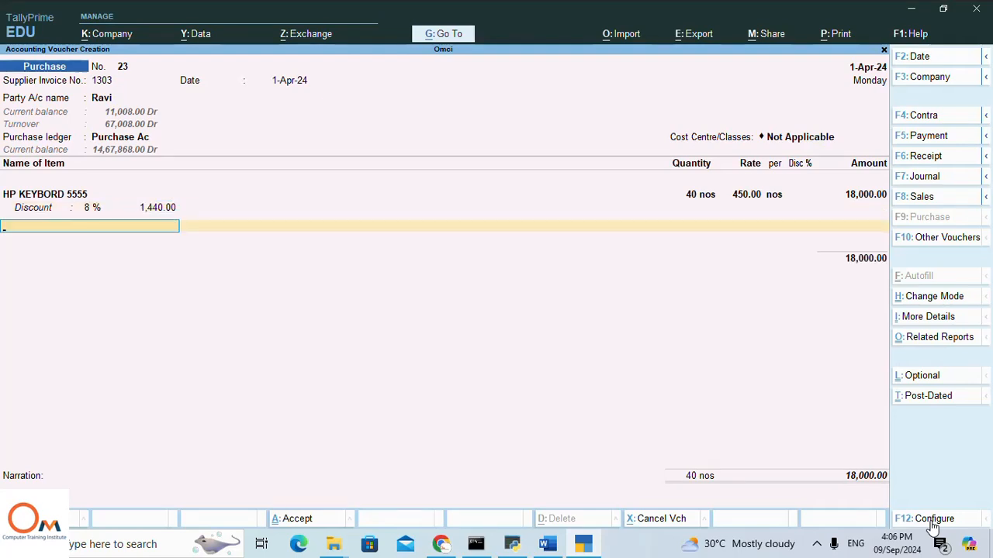
text(De)
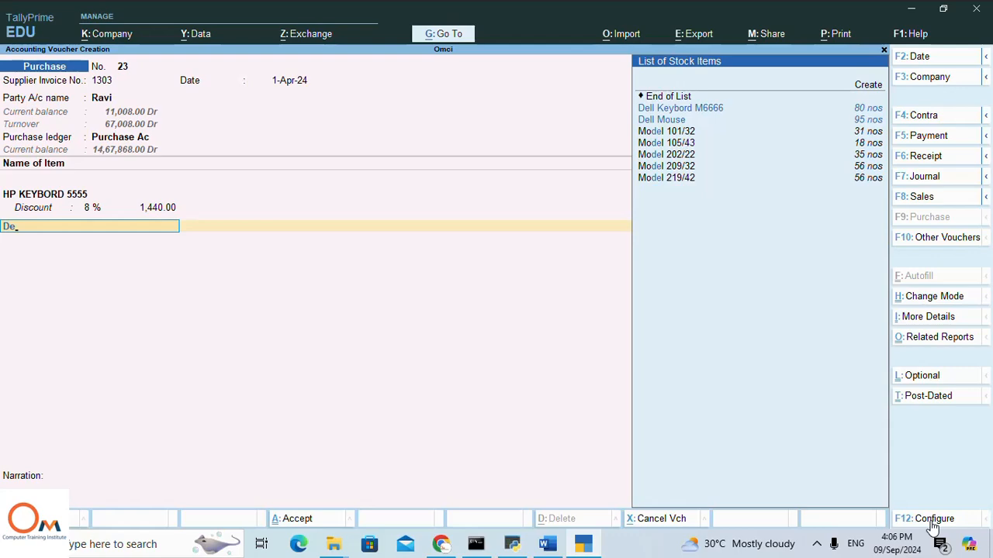
key(Return)
key(Return)
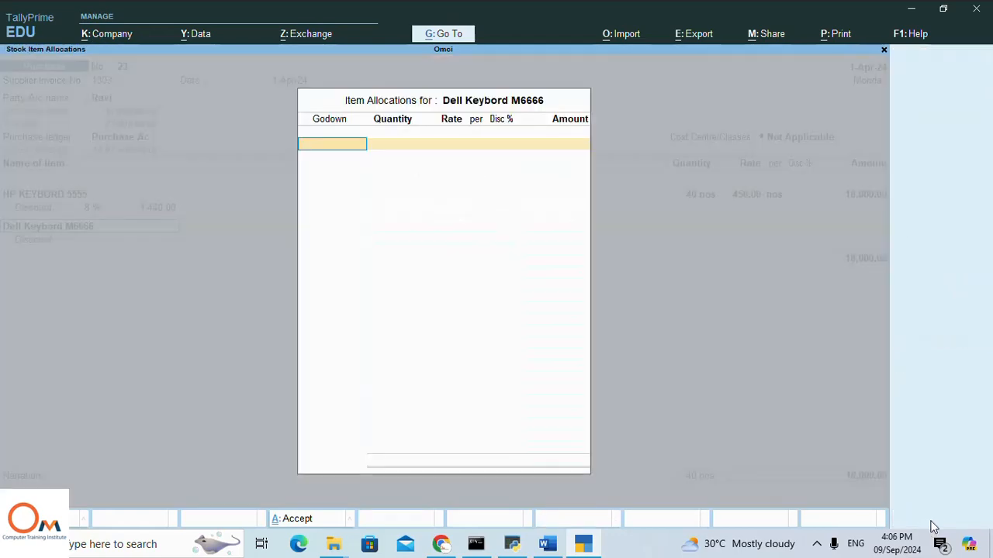
key(alt+Tab)
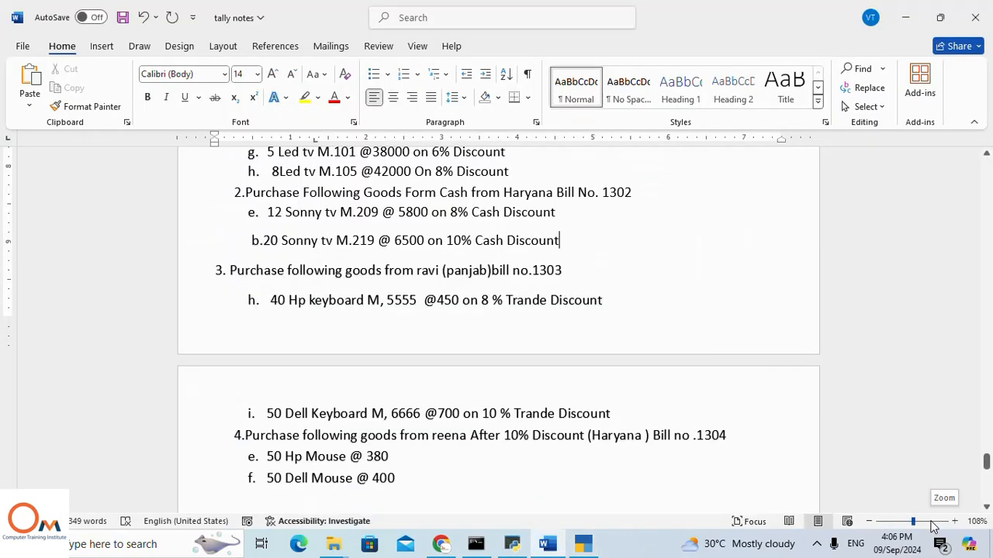
key(alt+Tab)
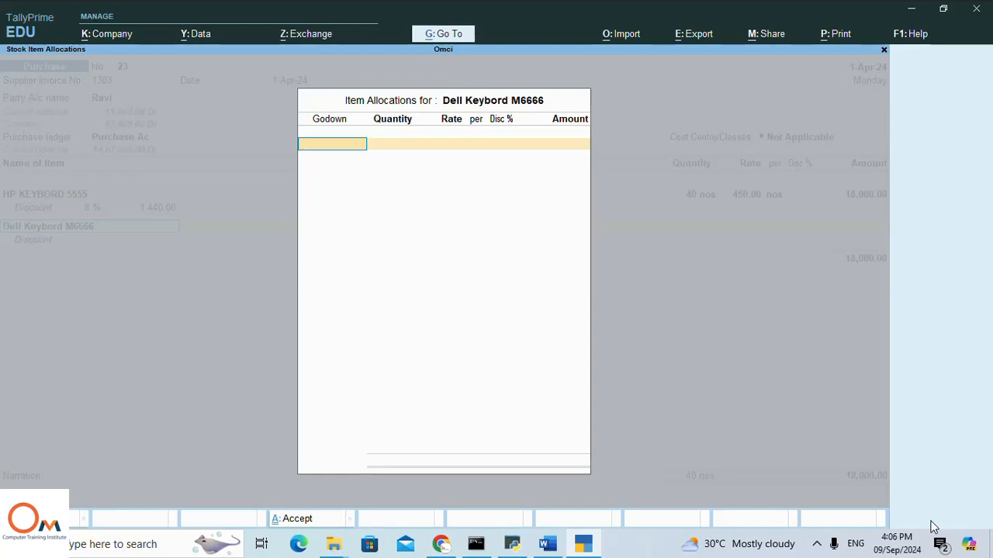
key(alt+Tab)
key(alt+Tab)
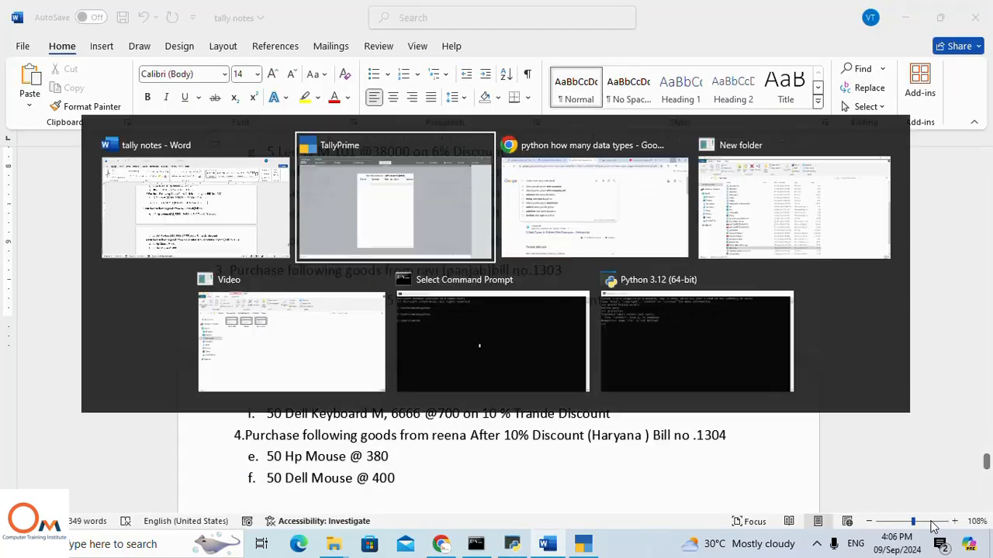
Step: Allocate 50 nos of Dell Keybord M6666 to the Panvel godown at a rate of 700 with a 10% discount
text(P)
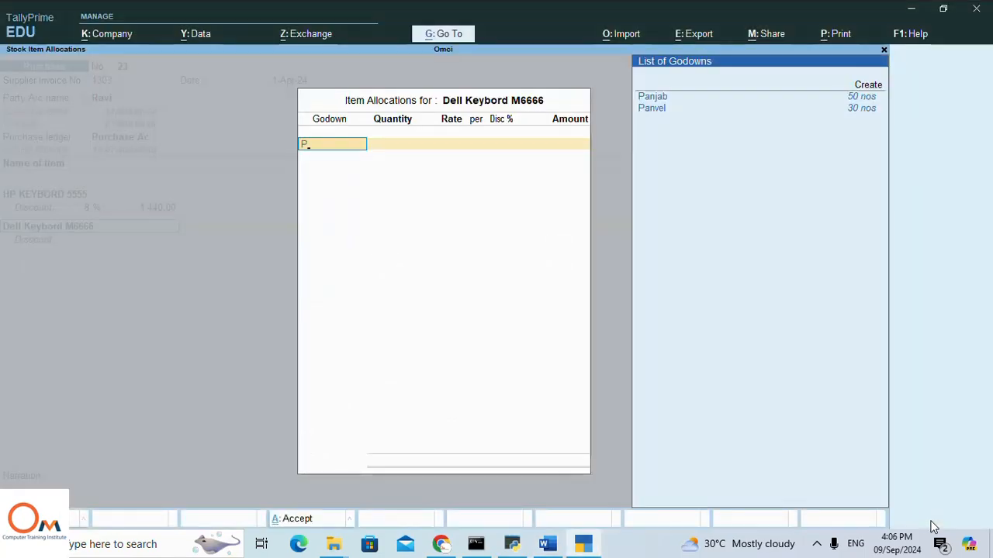
key(Down)
key(Return)
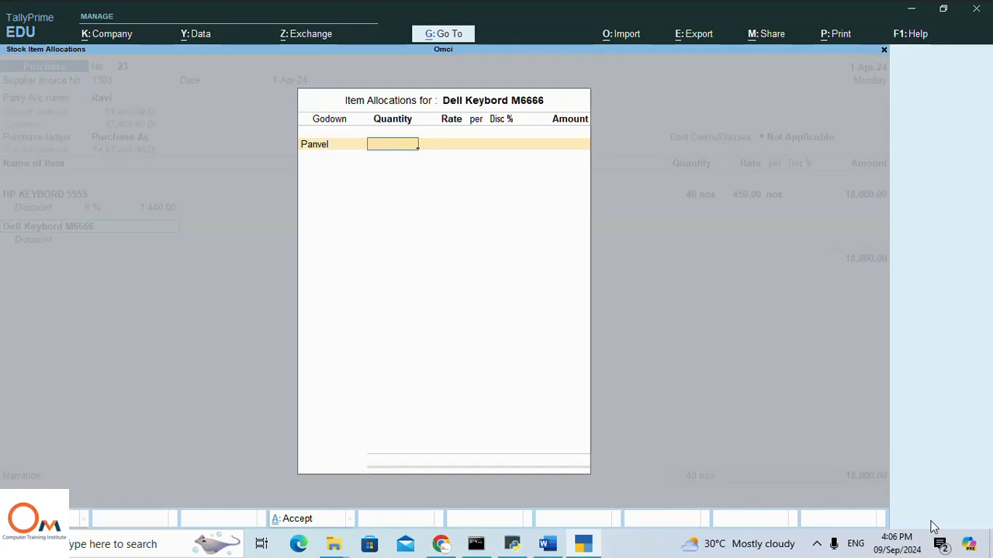
text(50)
key(Return)
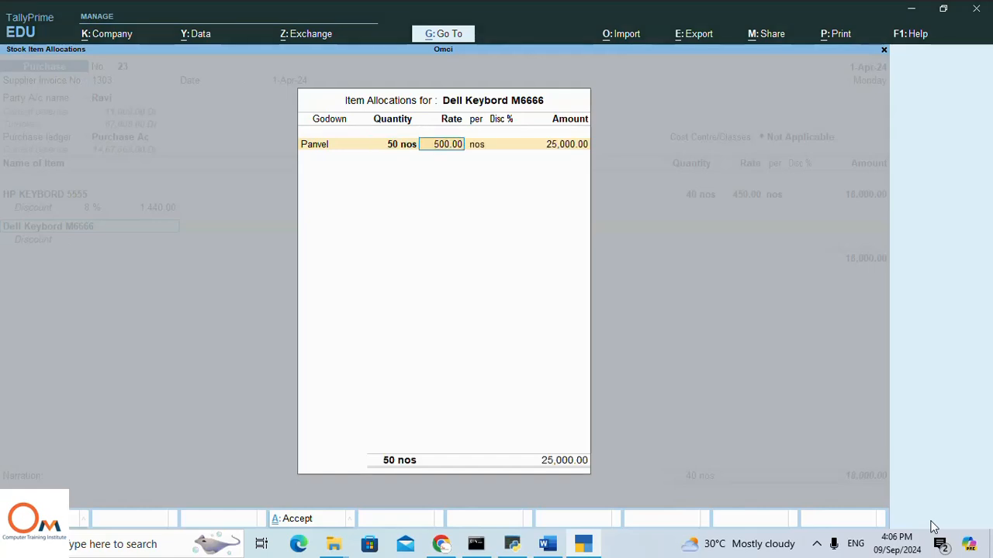
text(700)
key(Return)
text(10)
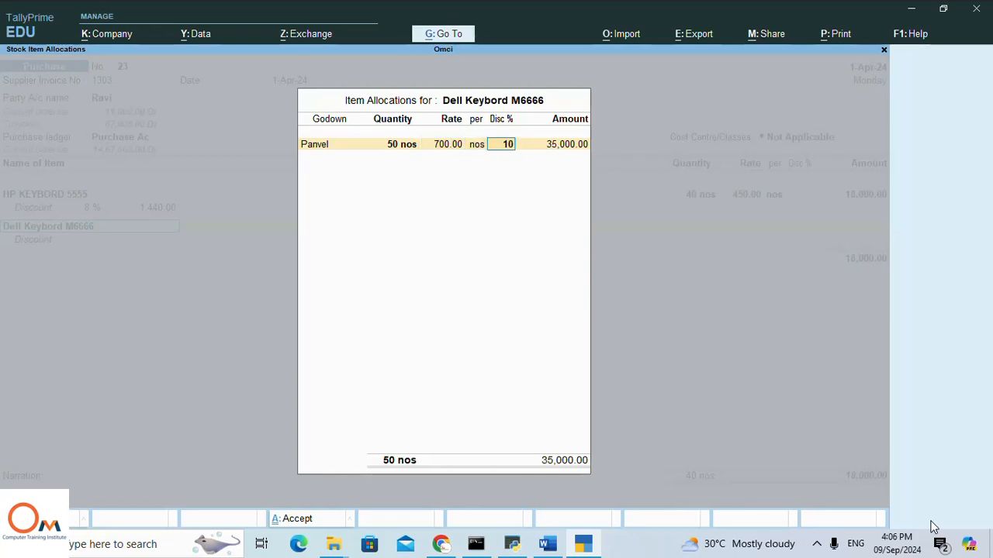
key(Return)
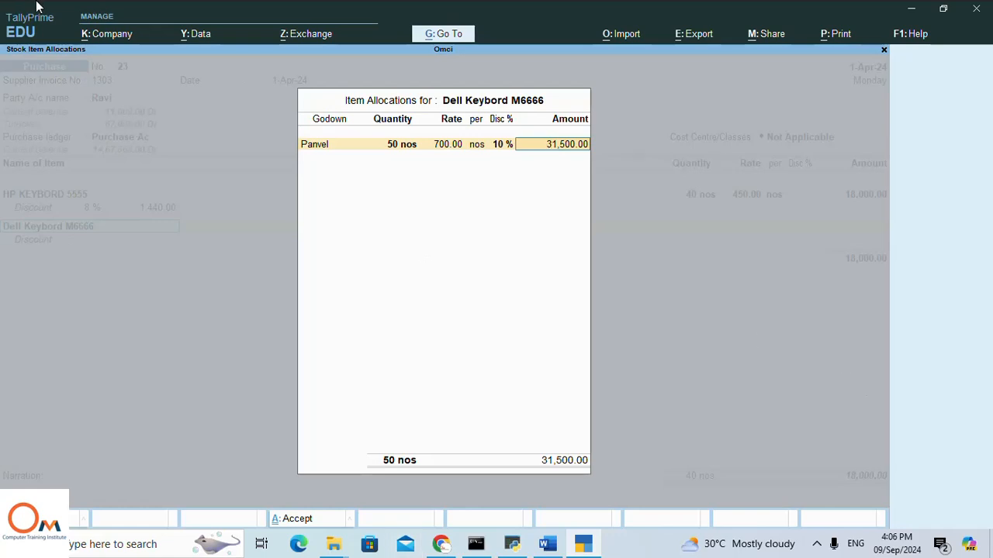
Step: Reset the Panvel allocation's discount percentage to 0 and accept the Dell Keybord M6666 item allocation
click(498, 148)
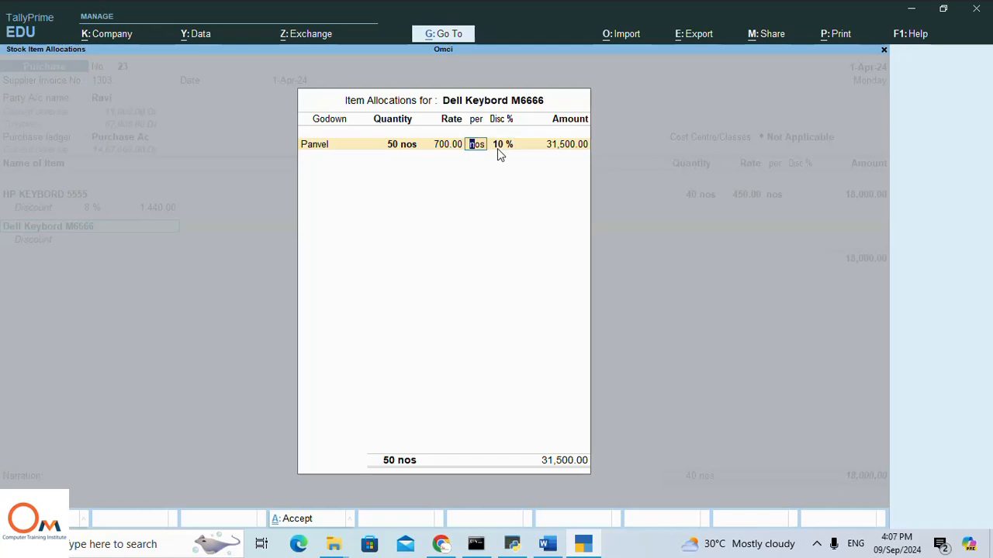
key(Right)
key(Return)
text(0)
key(Return)
key(Return)
key(Return)
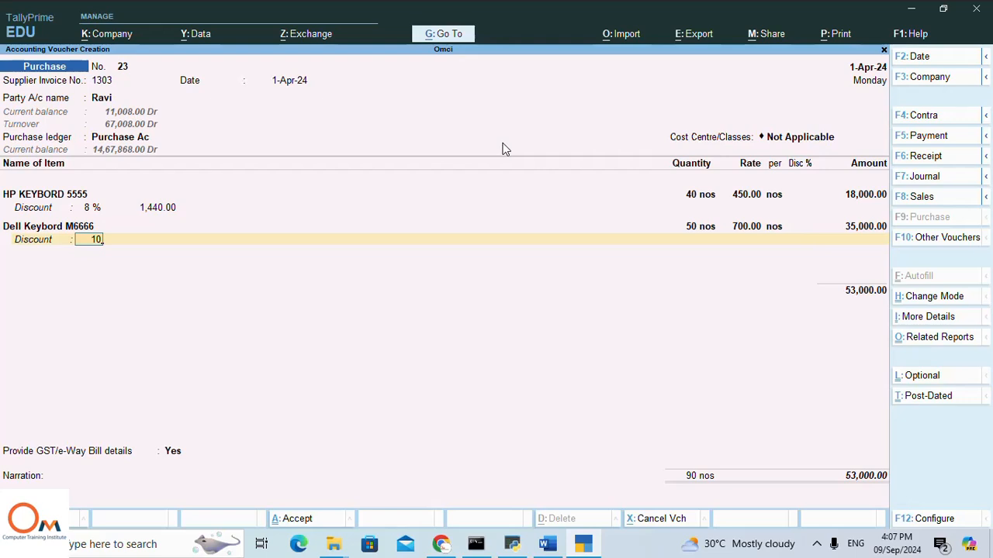
Step: Set the separate Discount line under Dell Keybord M6666 to 10% and end the item list
text(10)
key(Return)
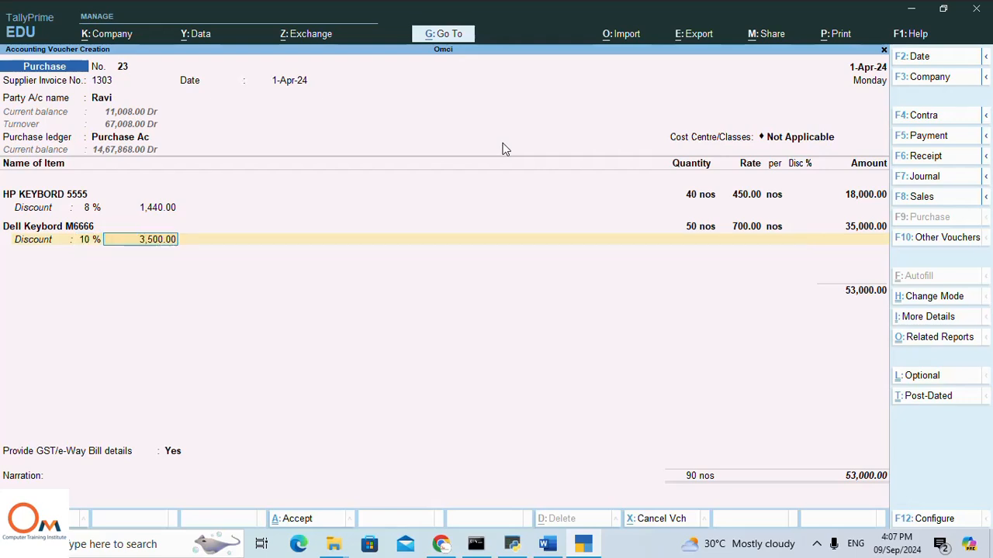
key(Return)
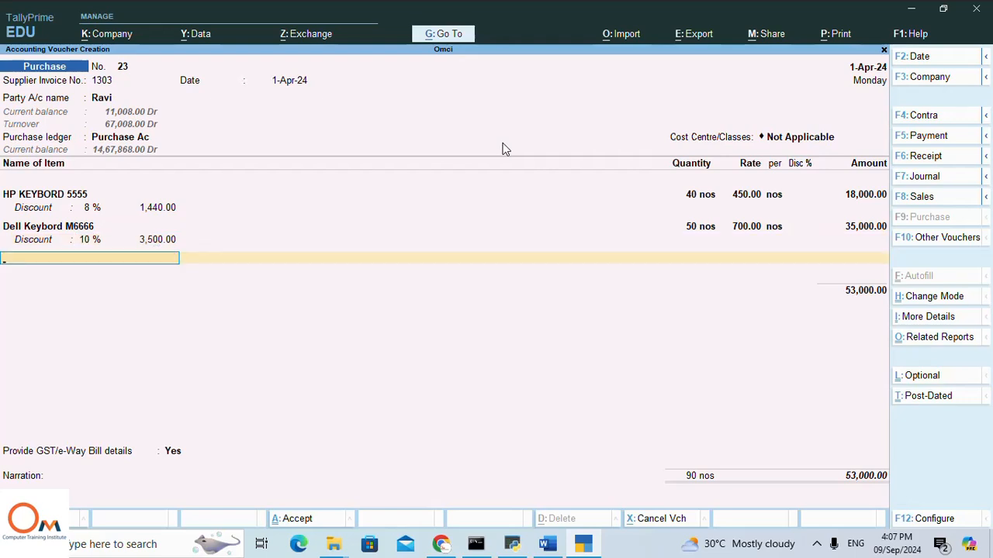
key(Return)
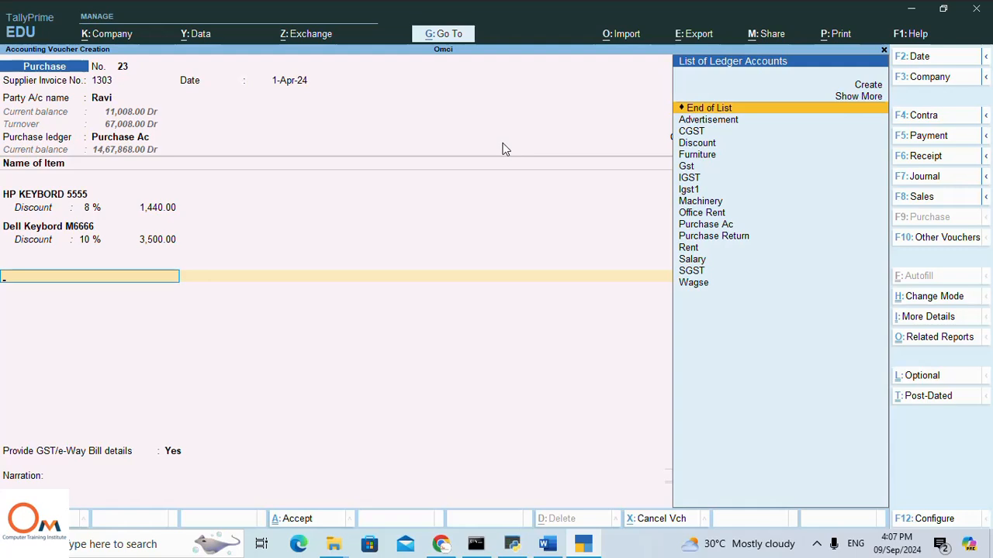
Step: Create a ledger named Discount/trade under Indirect Incomes with Discount as its ledger type, for the voucher's discount line
key(Up)
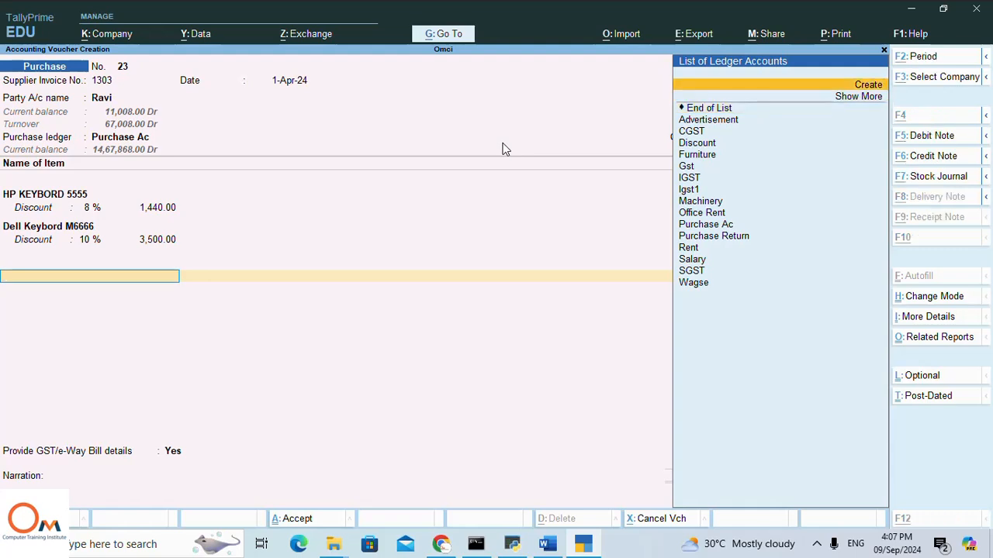
key(alt+c)
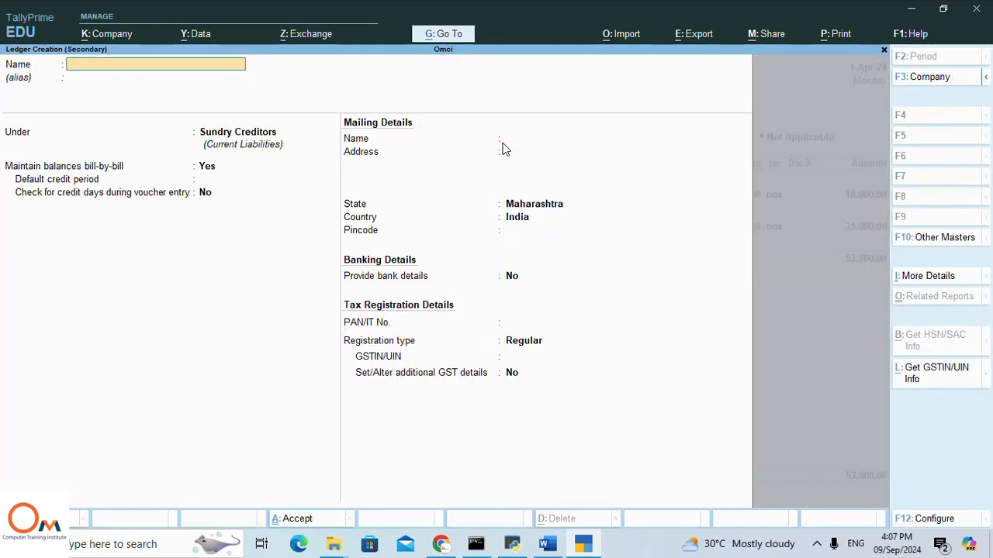
text(Discount/trade)
key(Return)
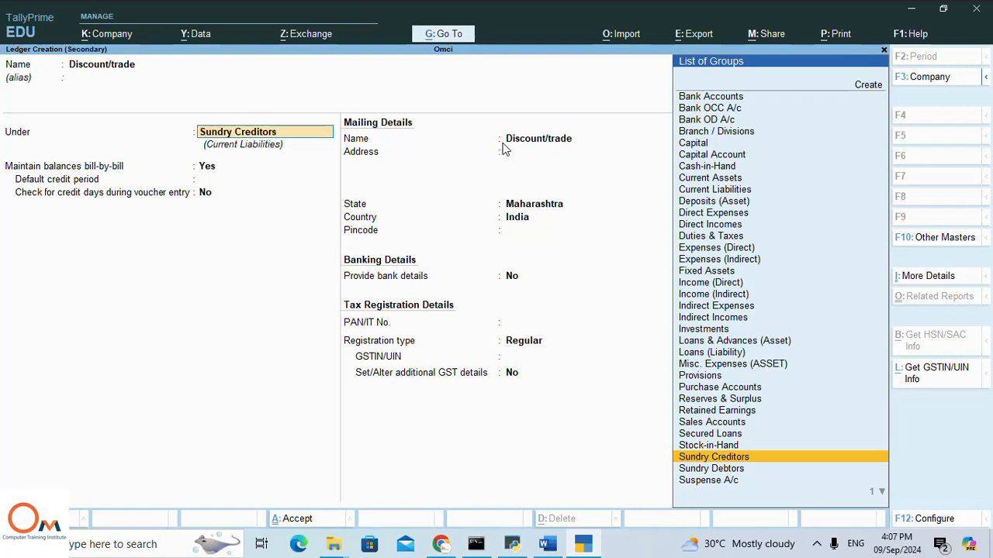
text(In)
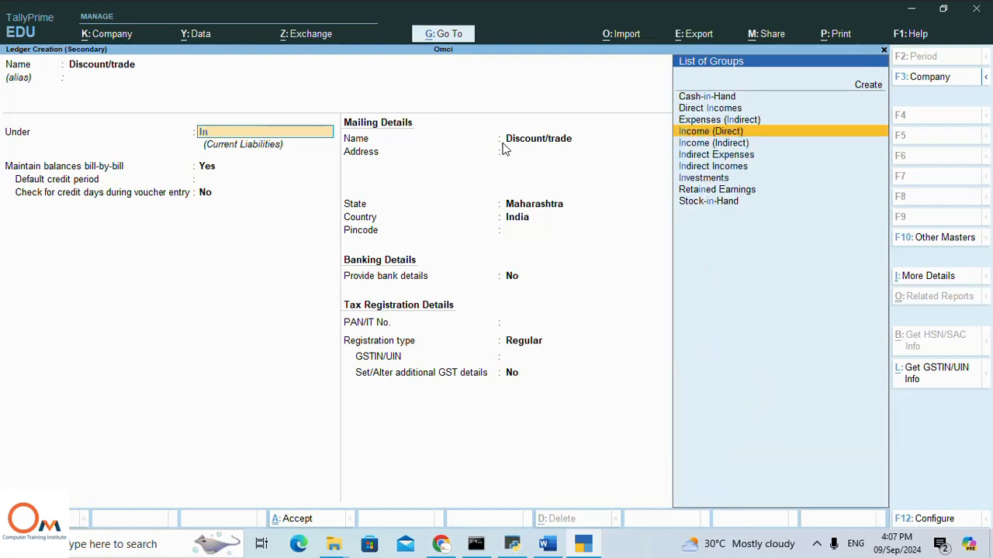
key(Down)
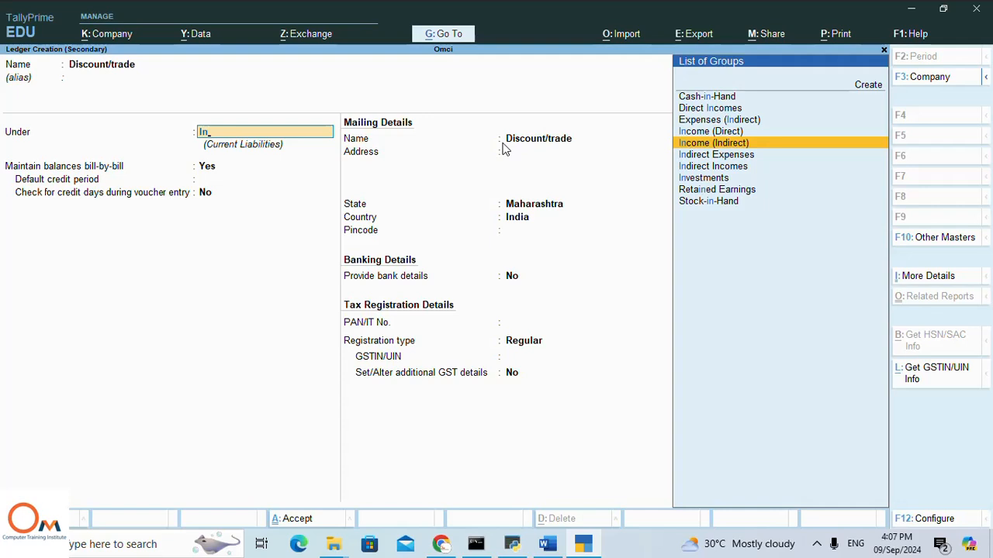
key(Return)
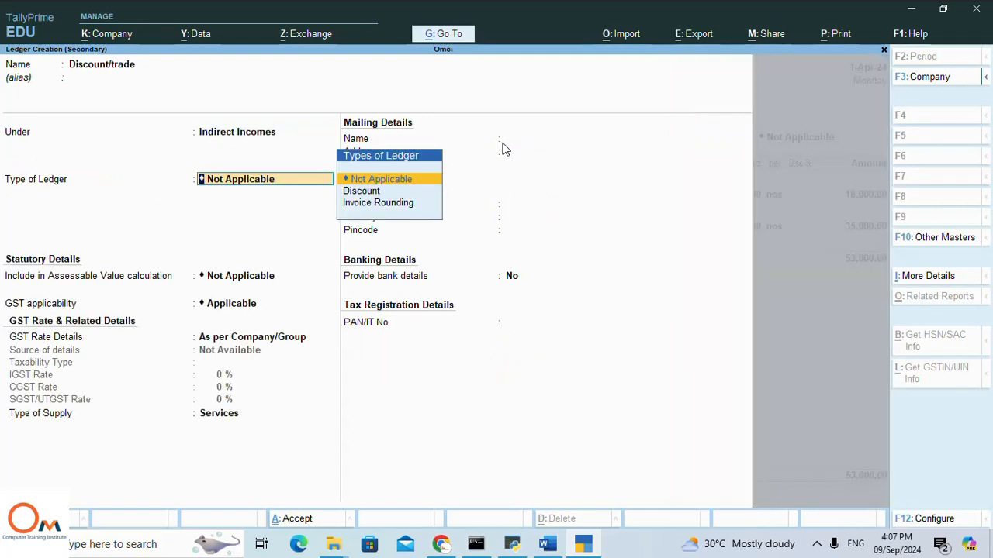
key(Down)
key(Return)
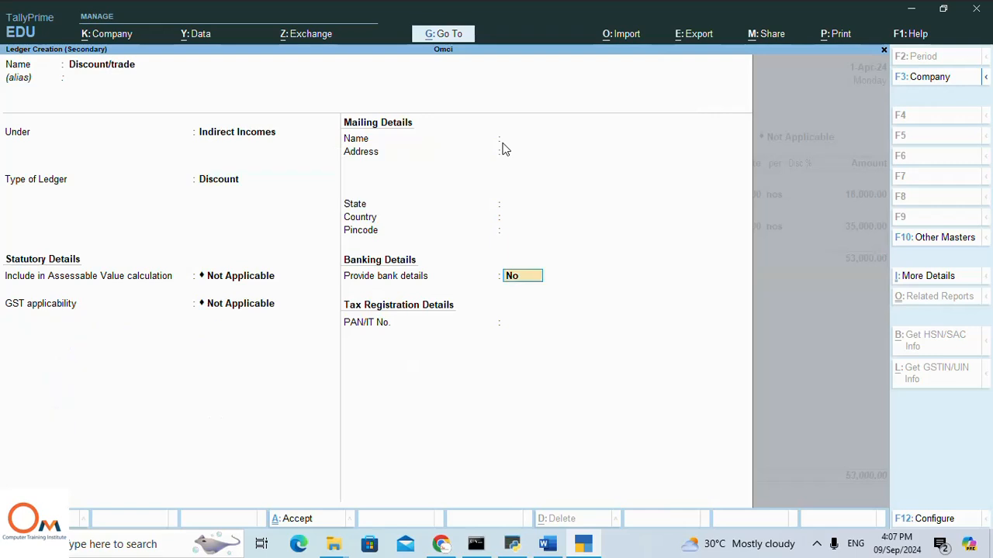
key(Return)
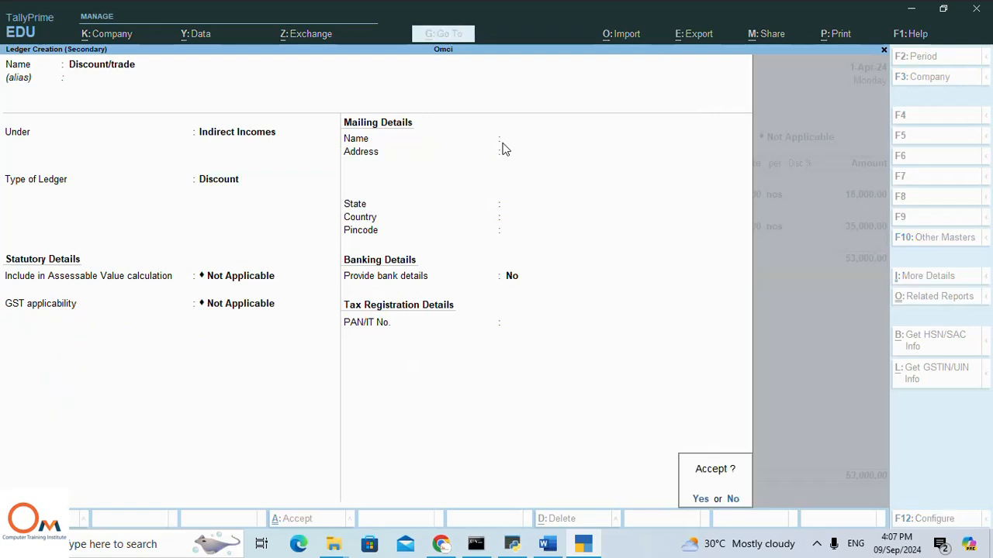
key(Return)
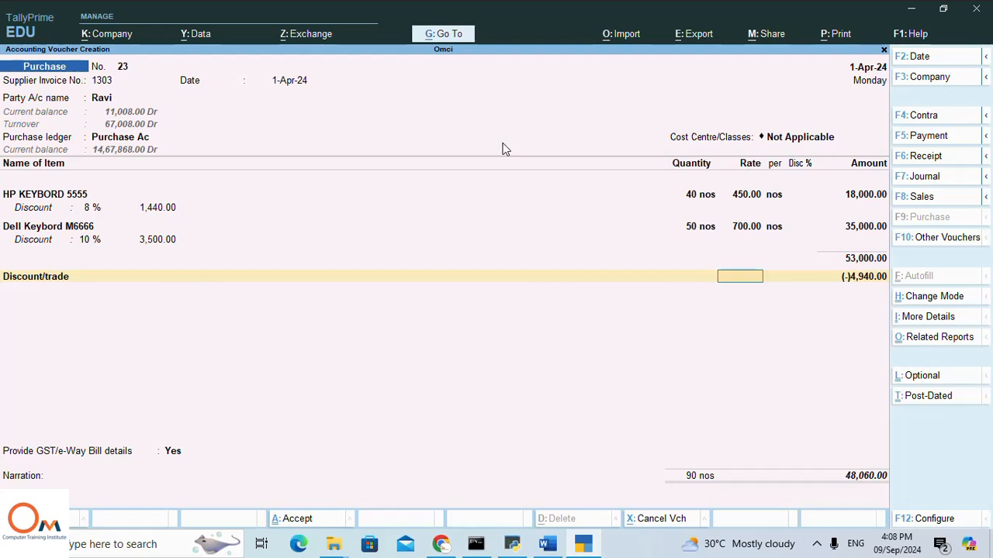
Step: Leave the Discount/trade rate blank and accept the calculated discount, the GST/e-Way Bill setting and the voucher total
key(Return)
key(Return)
key(Return)
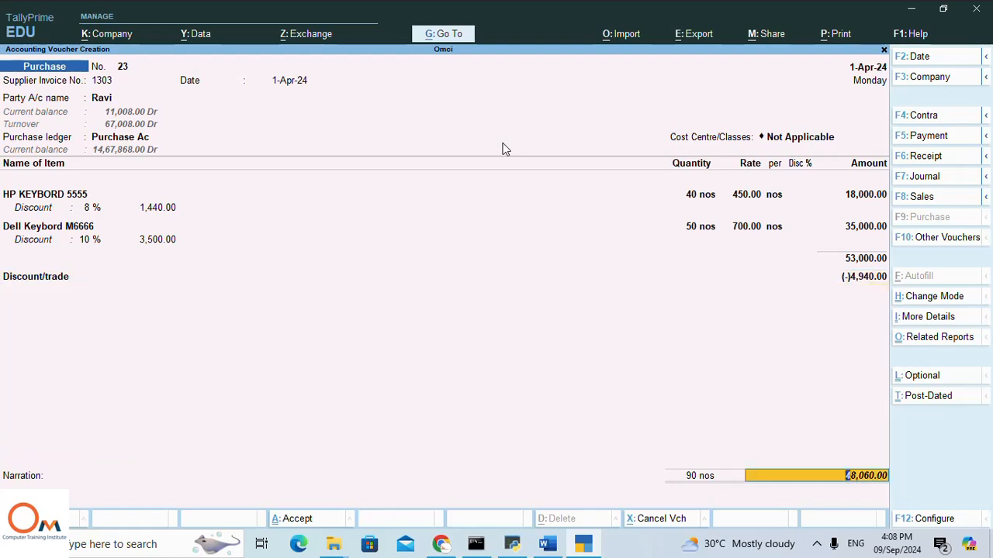
key(Return)
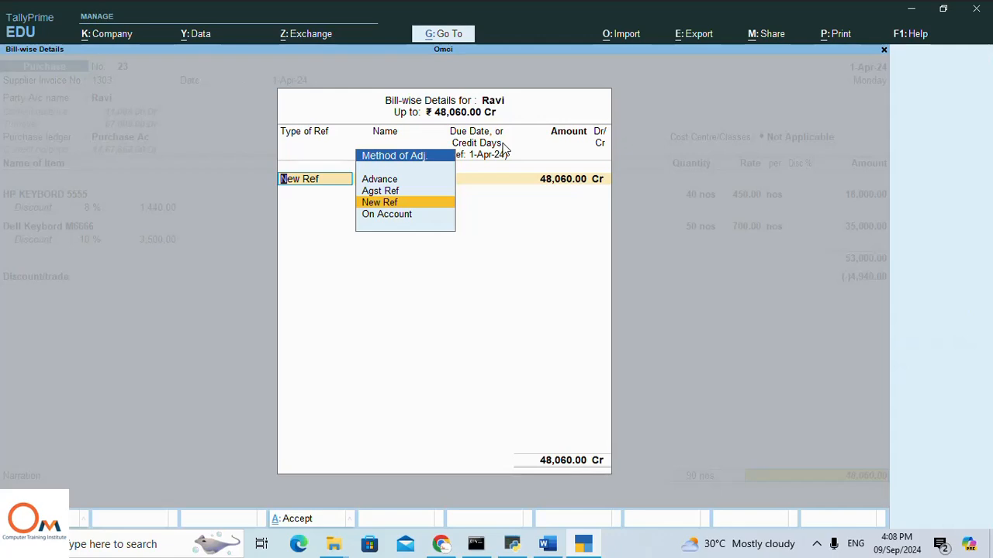
Step: Record the supplier's bill as New Ref 1303 with 0 days' credit, and save the purchase voucher without a narration
key(Return)
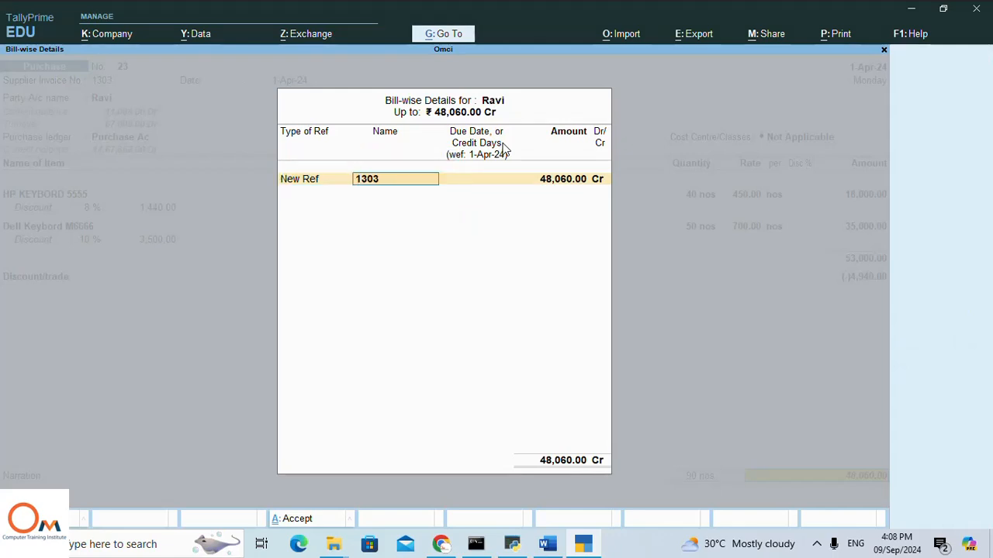
key(Return)
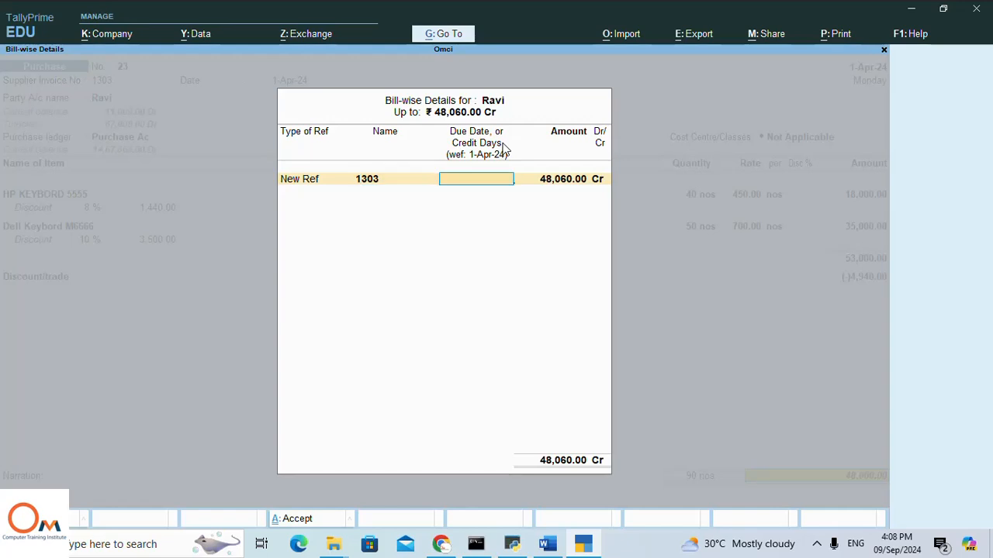
text(0day)
key(Return)
key(Return)
key(Return)
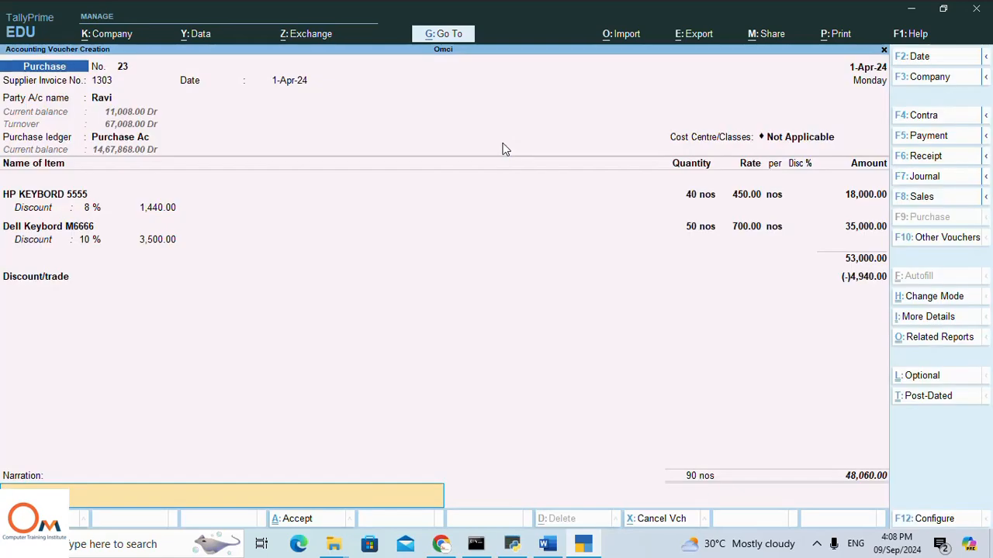
key(Return)
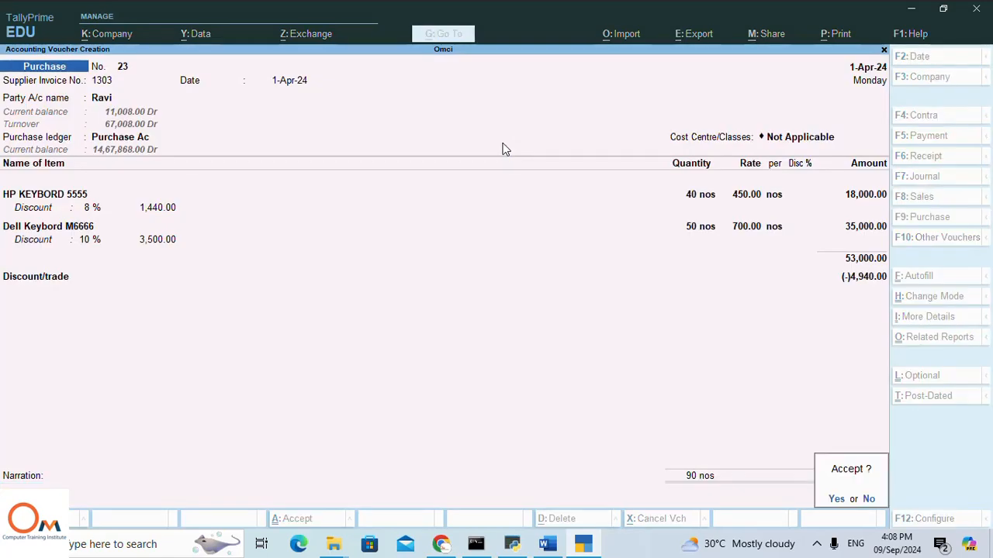
key(Return)
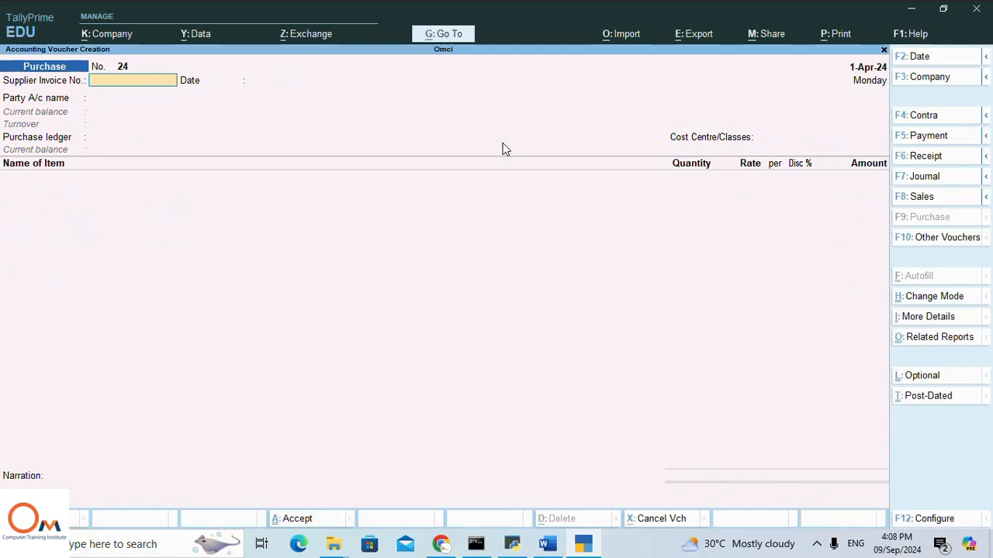
Step: Switch to the Word notes and read the items, rates and discount terms of purchase bill 1304
key(alt+Tab)
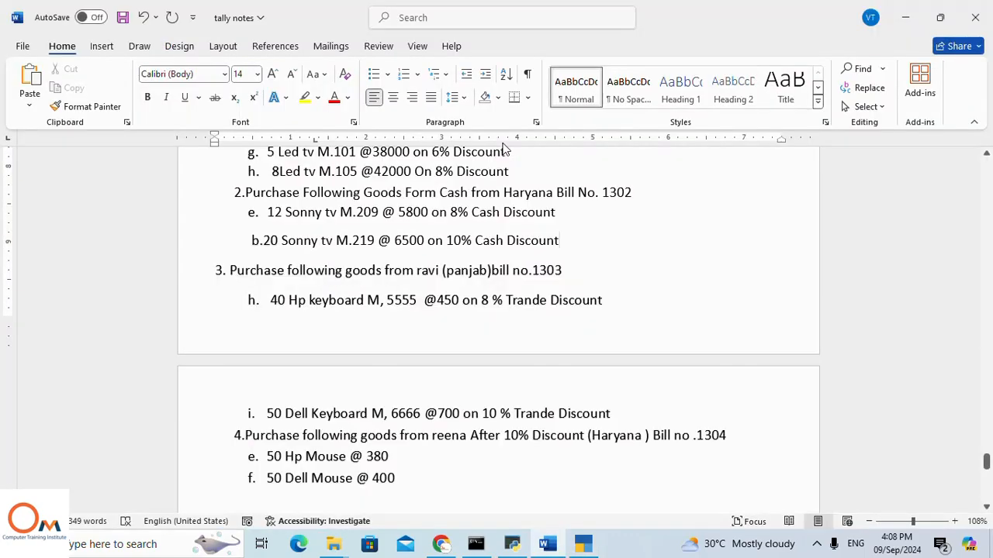
scroll(491, 383, down, 3)
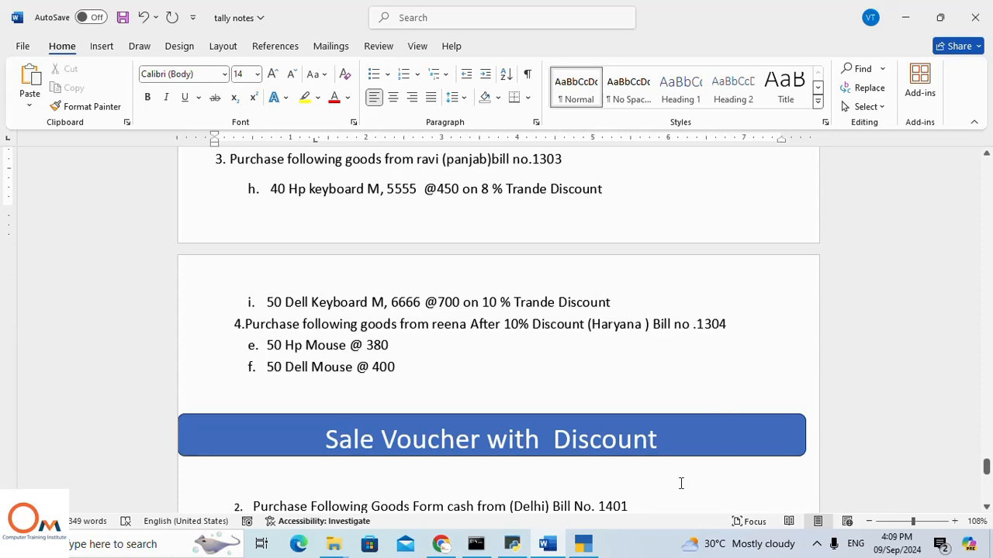
key(alt+Tab)
key(alt+Tab)
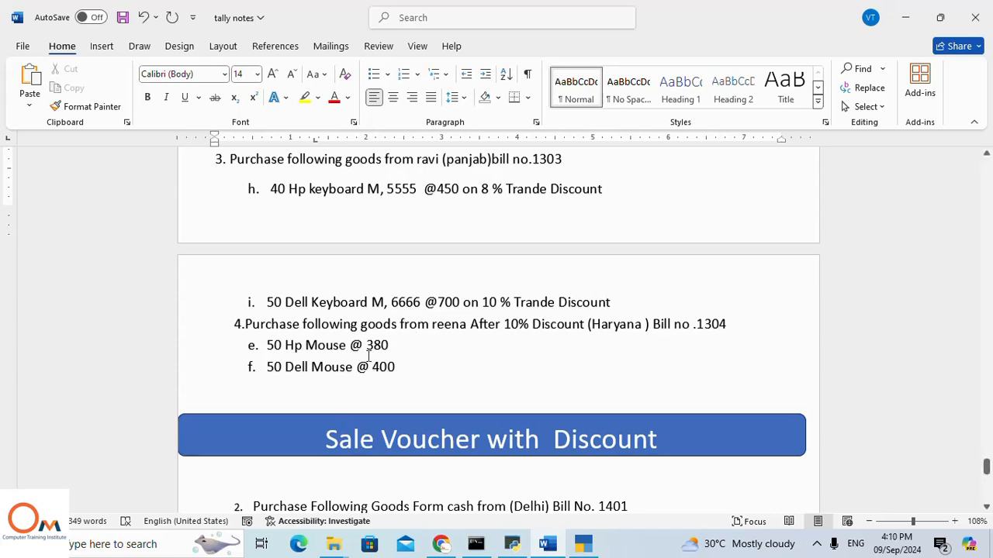
Step: Switch to TallyPrime and enter supplier invoice number 1304 on the new purchase voucher, keeping the invoice date 1-Apr-24
key(alt+Tab)
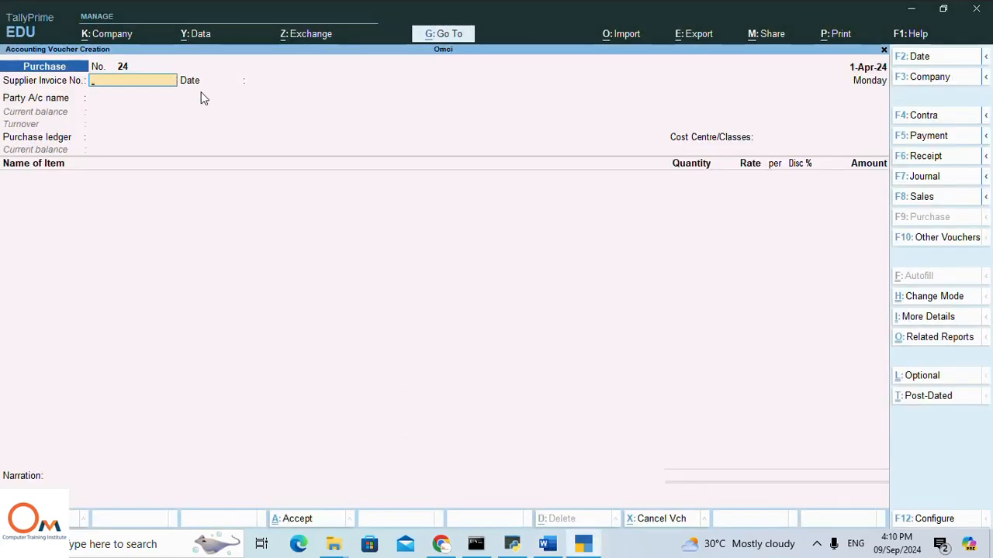
key(alt+Tab)
key(alt+Tab)
text(1304)
key(Return)
key(Return)
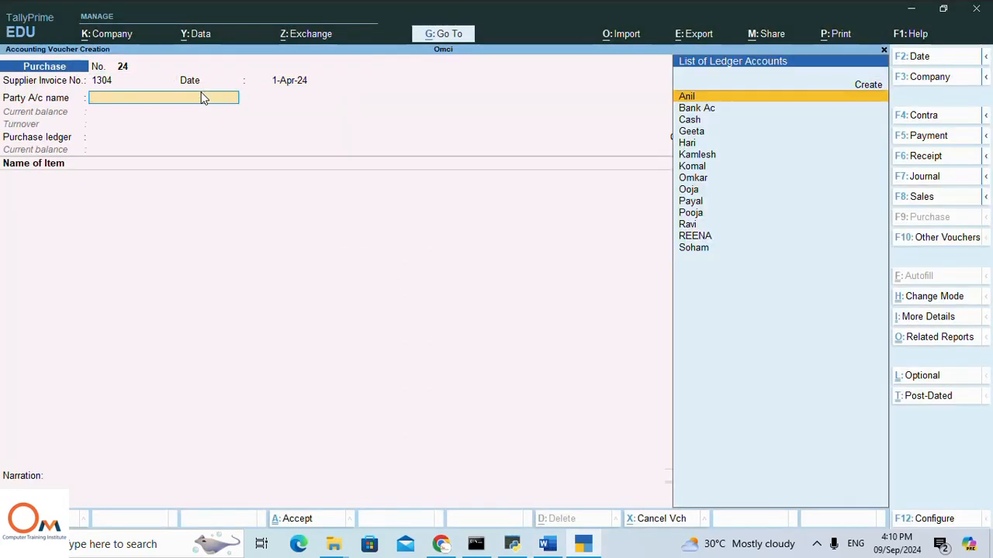
Step: Choose the supplier named in the notes for bill 1304 as the party account, checking the name in the Word notes
key(Down)
key(Down)
key(Down)
key(Down)
key(Down)
key(Down)
key(Down)
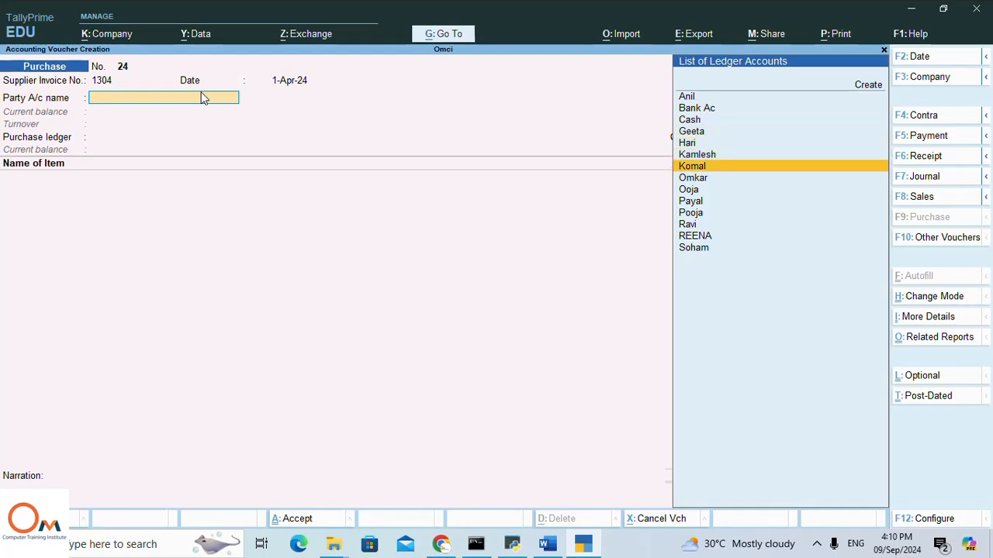
key(Down)
key(Down)
key(Down)
key(Down)
key(Down)
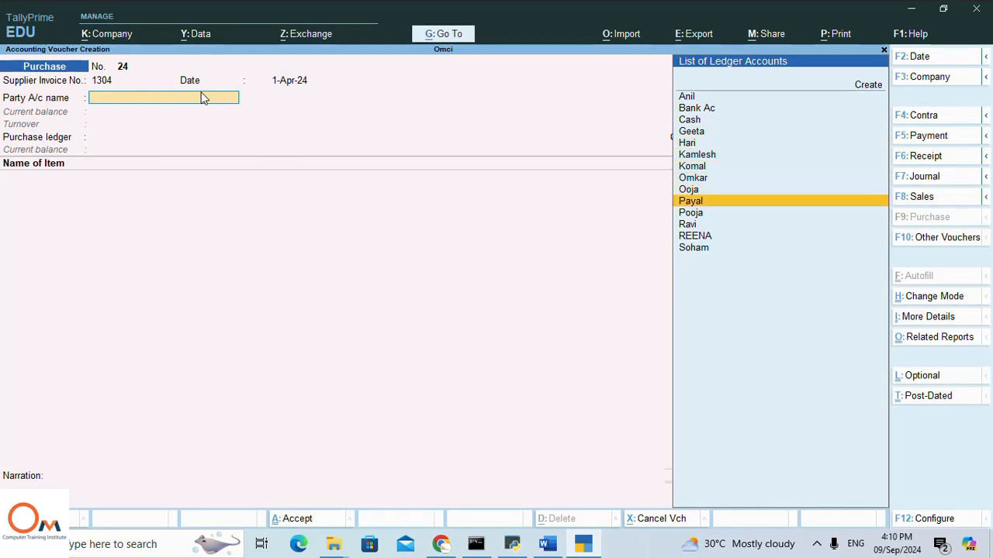
key(alt+Tab)
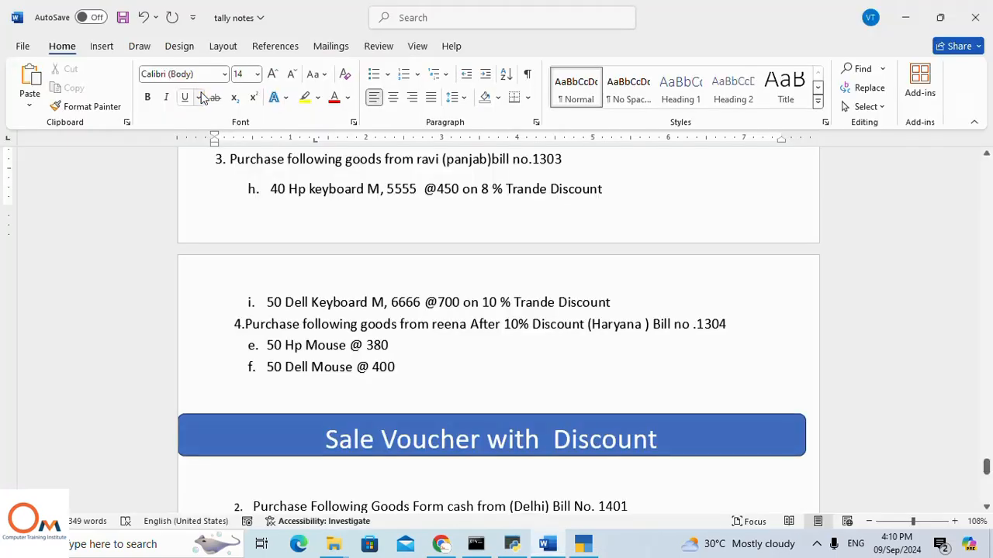
key(alt+Tab)
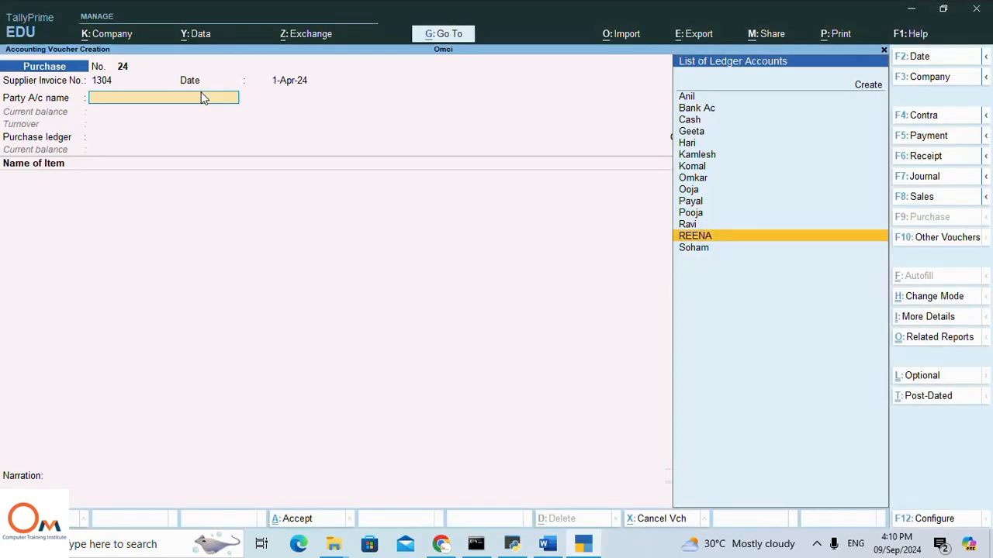
key(Return)
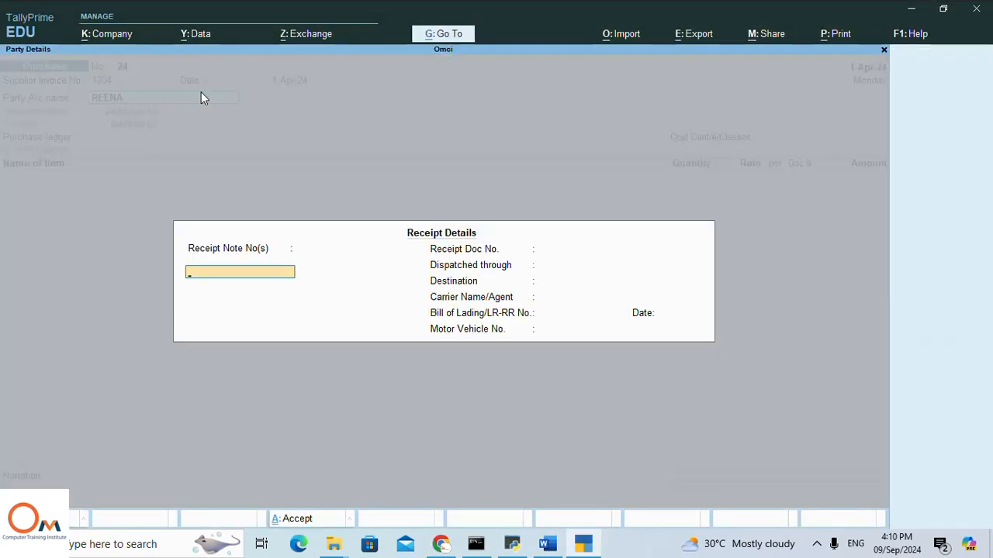
Step: Leave the voucher's receipt details blank and keep the selected supplier in the party details
key(Return)
key(Return)
key(Return)
key(Return)
key(Return)
key(Return)
key(Return)
key(Return)
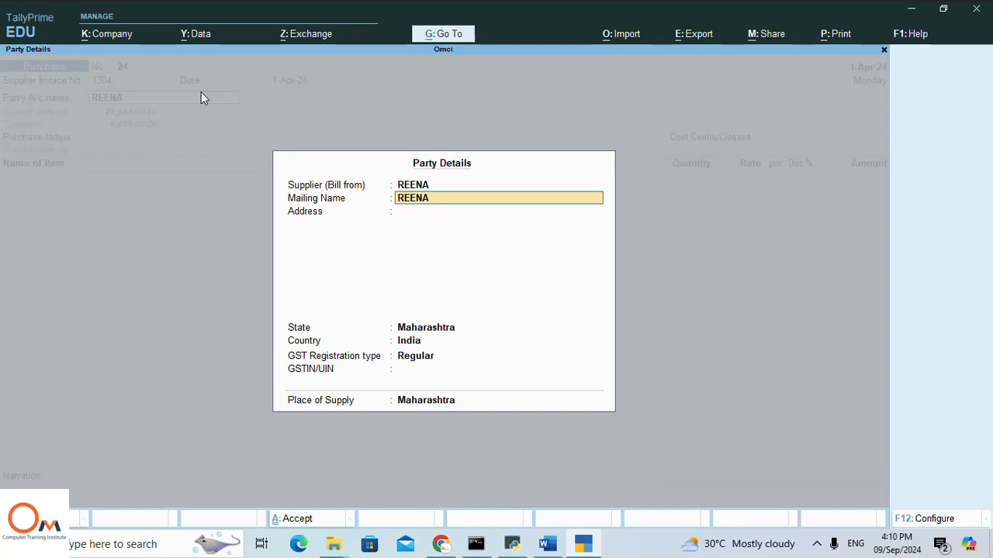
Step: Set the supplier's state to Haryana in the party details, keeping the GST registration type Regular
key(Return)
key(Return)
key(Return)
key(Up)
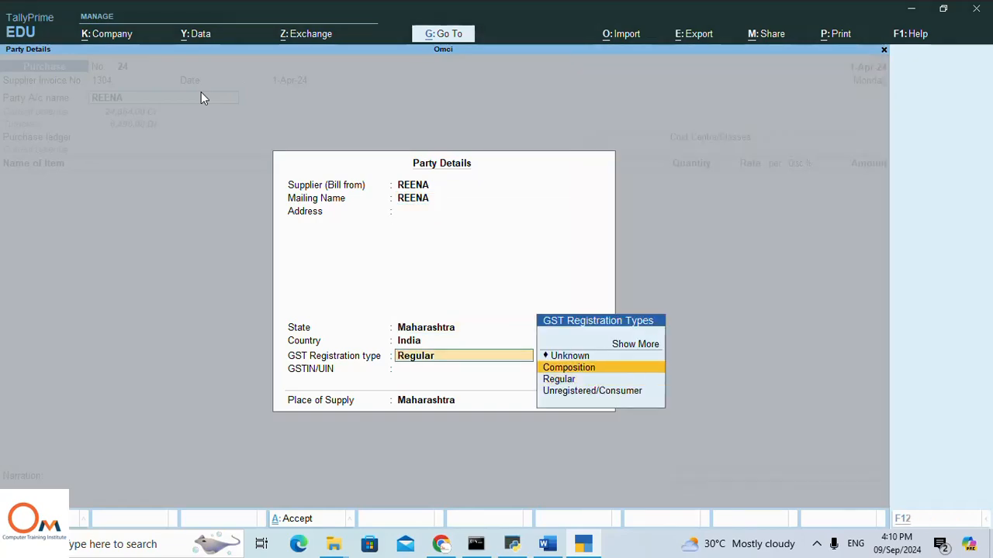
key(alt+Tab)
key(alt+Tab)
click(432, 329)
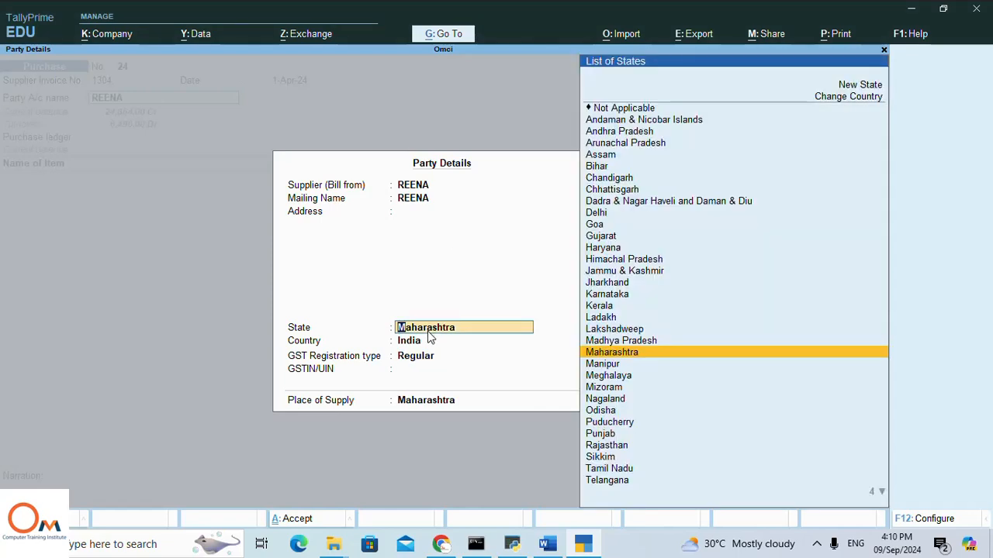
text(H)
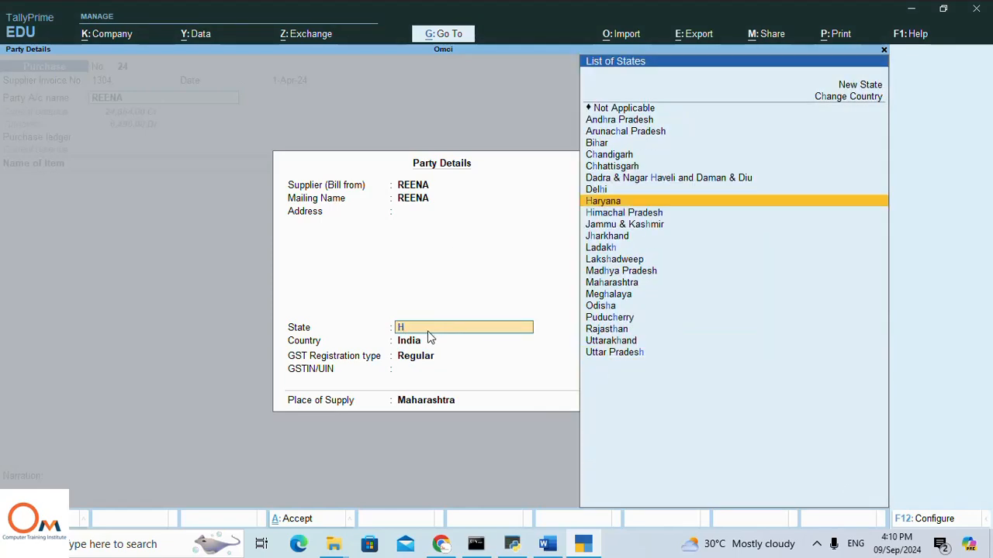
key(Return)
key(Return)
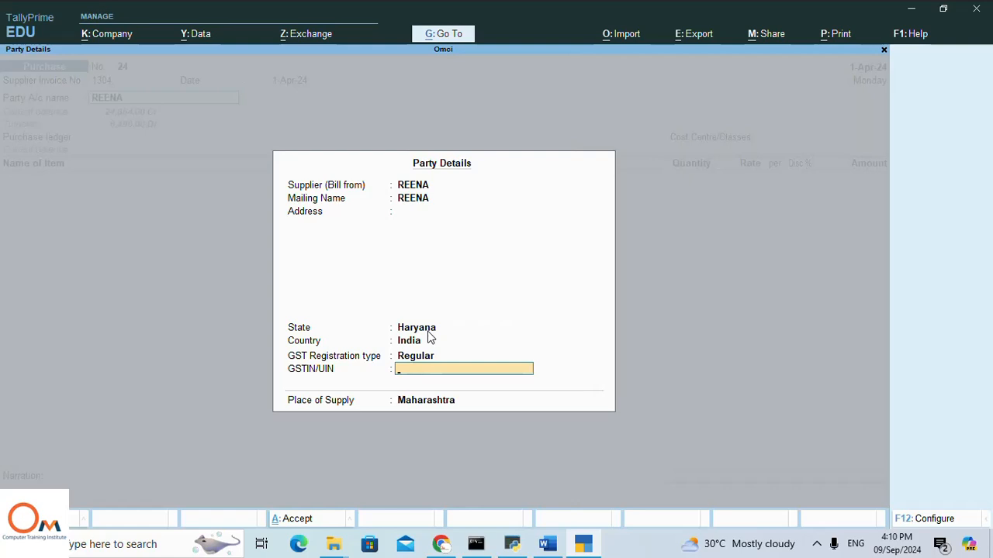
Step: Leave the GSTIN/UIN blank, set the place of supply to Haryana and accept the party details
key(Return)
text(H)
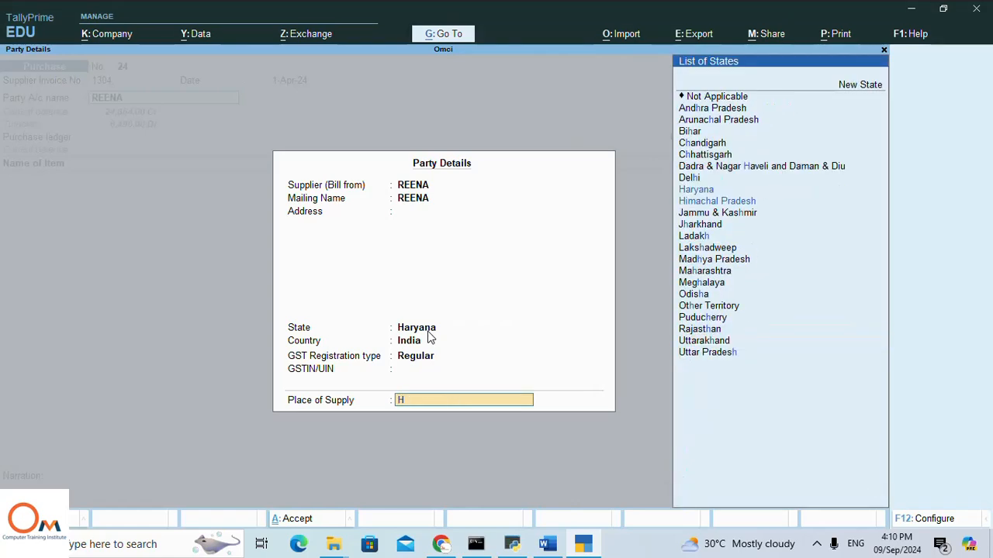
key(Return)
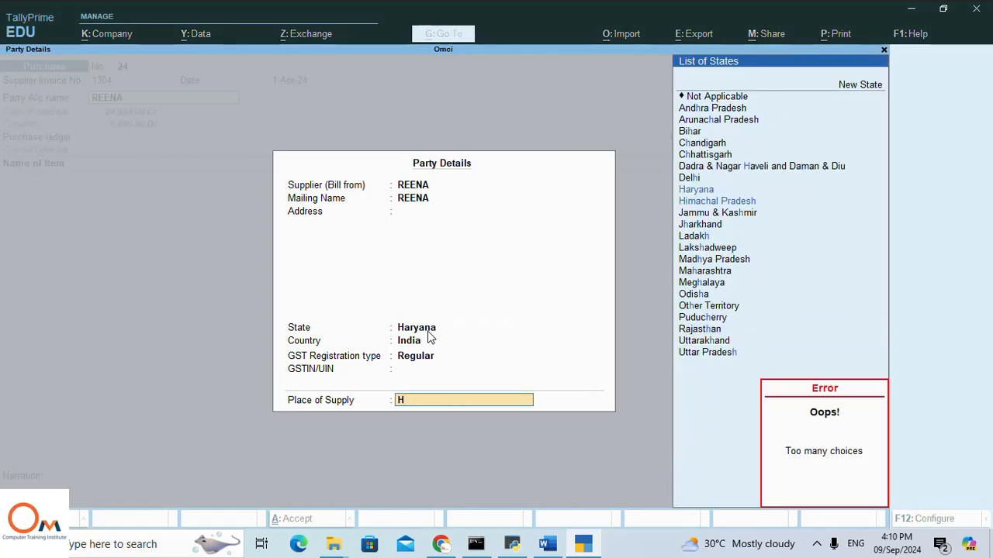
text(a)
key(Return)
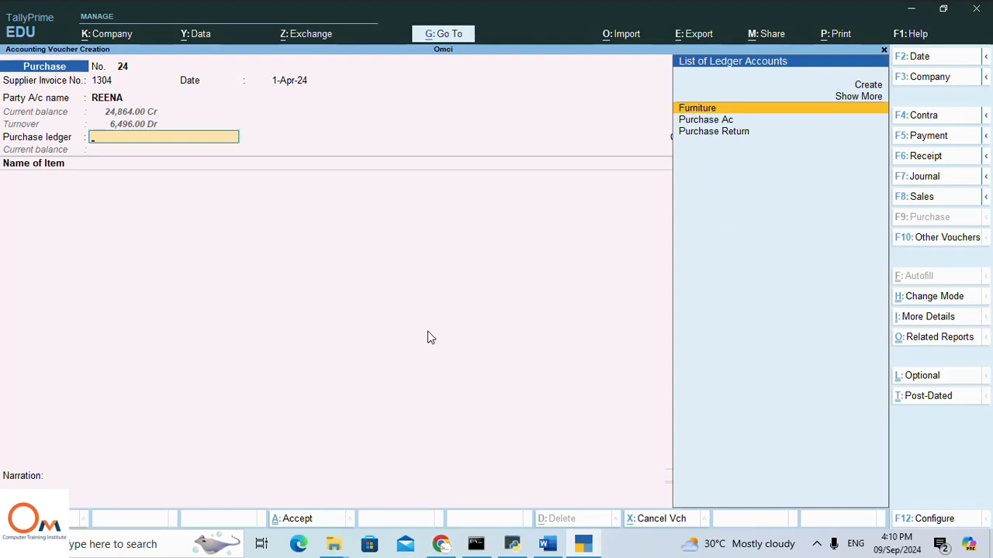
Step: Select Purchase Ac as the purchase ledger and leave the cost centre class as Not Applicable
key(Down)
key(Return)
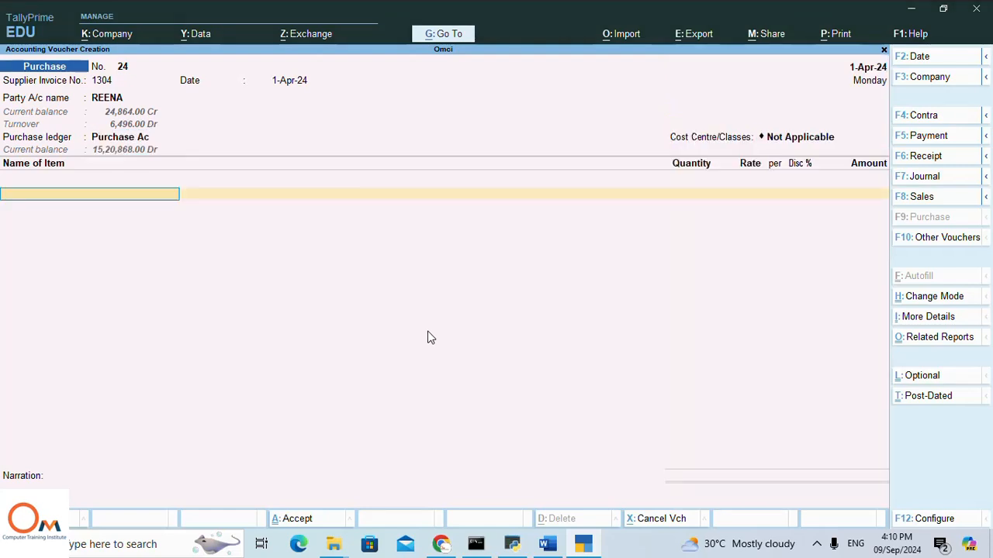
key(Return)
Step: Add Hp Mouse as the voucher's first stock item, after checking the item in the Word notes
text(H)
key(alt+Tab)
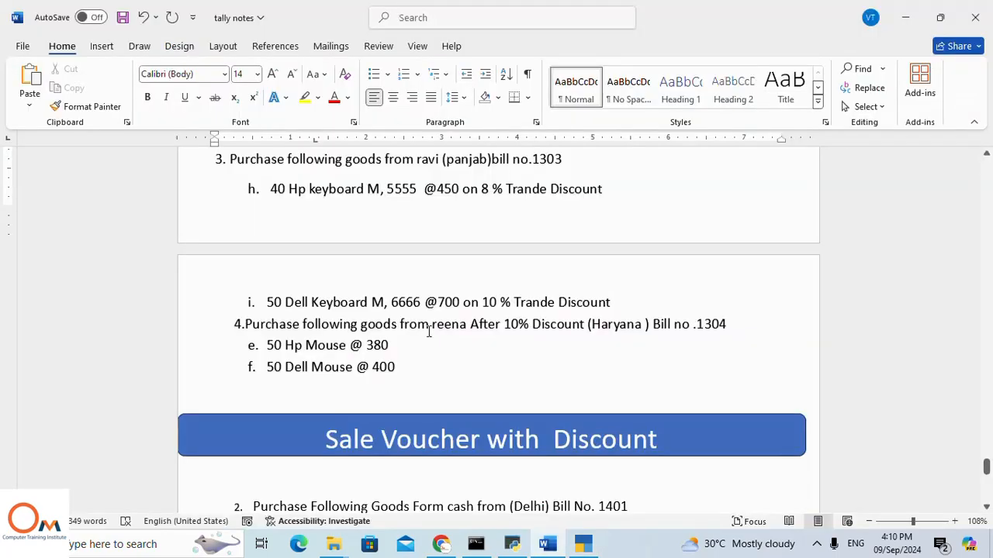
key(alt+Tab)
text(p)
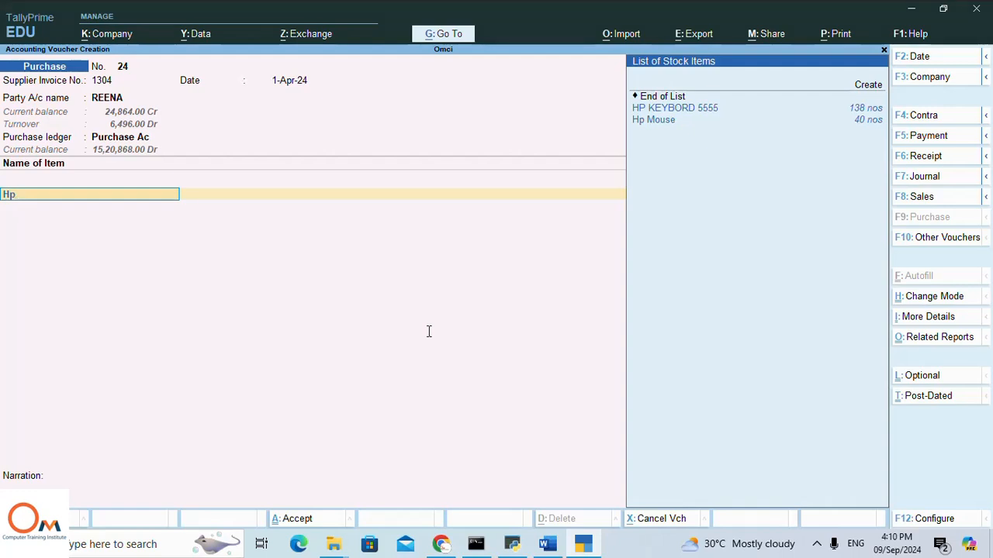
key(Down)
key(Down)
key(Return)
key(Return)
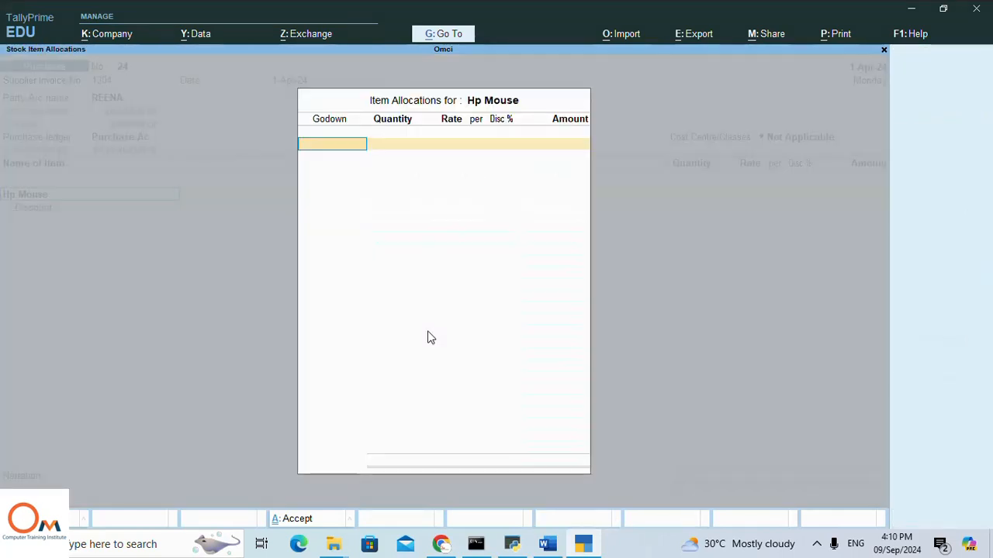
Step: Allocate 50 nos of Hp Mouse to the Panvel godown at a rate of 380, leaving its discount percentage and description blank
text(P)
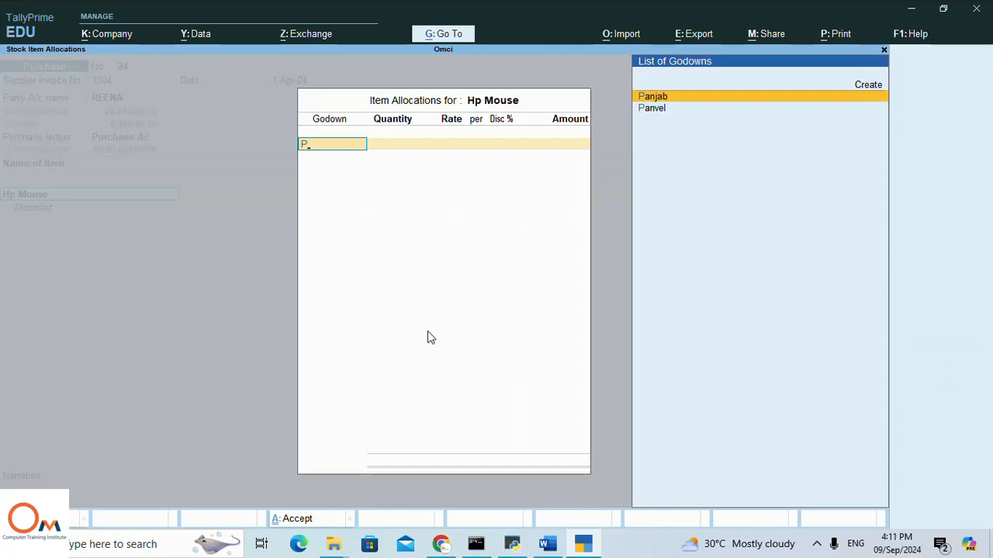
key(Down)
key(Return)
text(50)
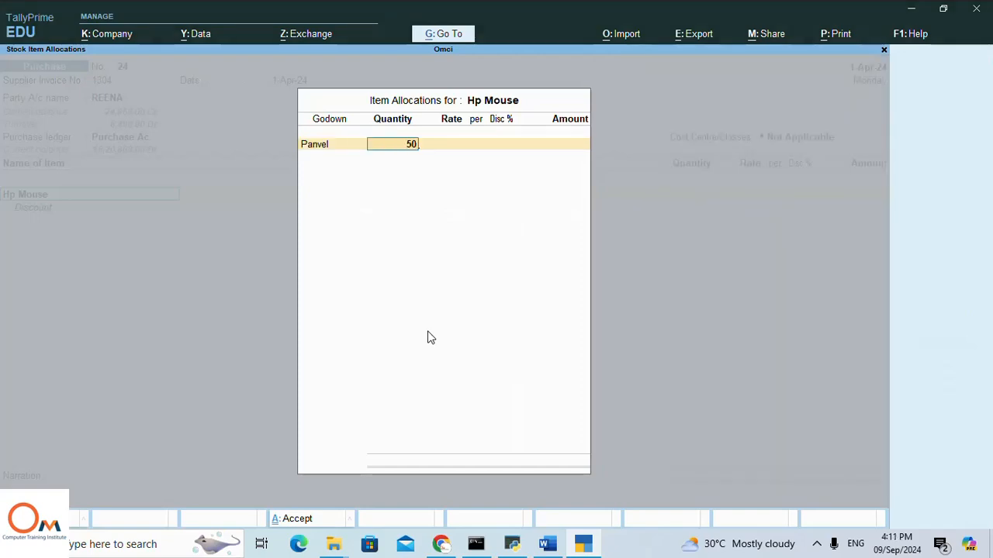
key(Return)
key(Return)
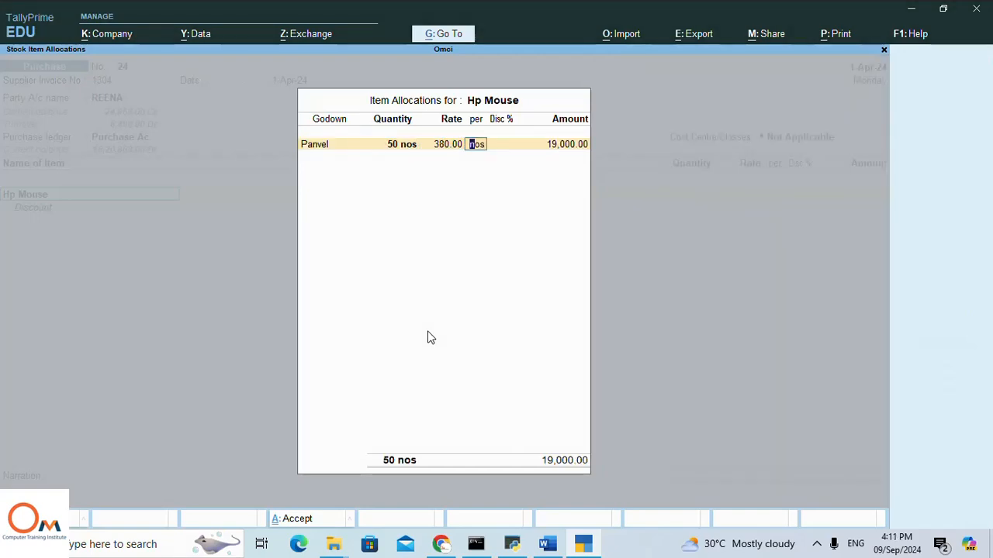
key(alt+Tab)
key(alt+Tab)
key(Return)
key(Return)
key(Return)
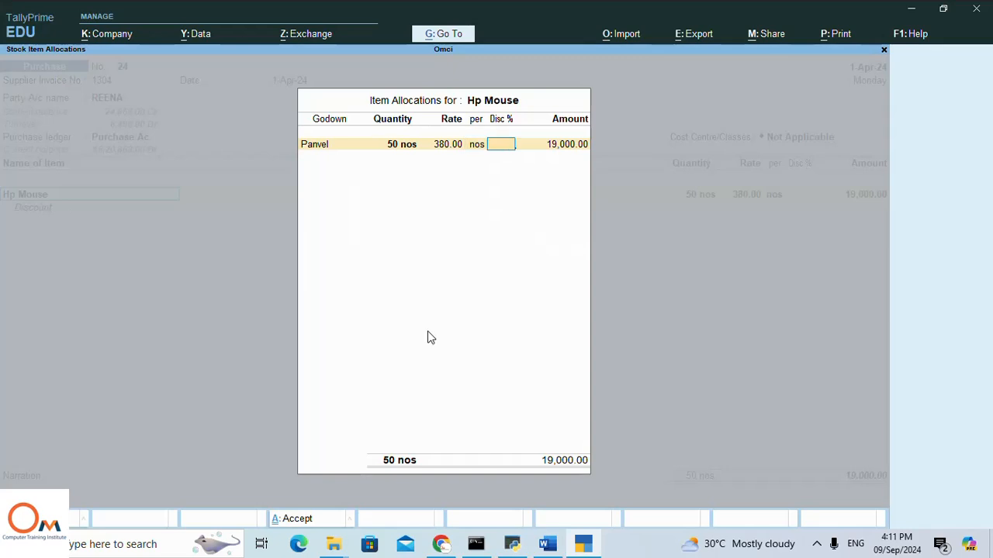
key(Return)
key(Return)
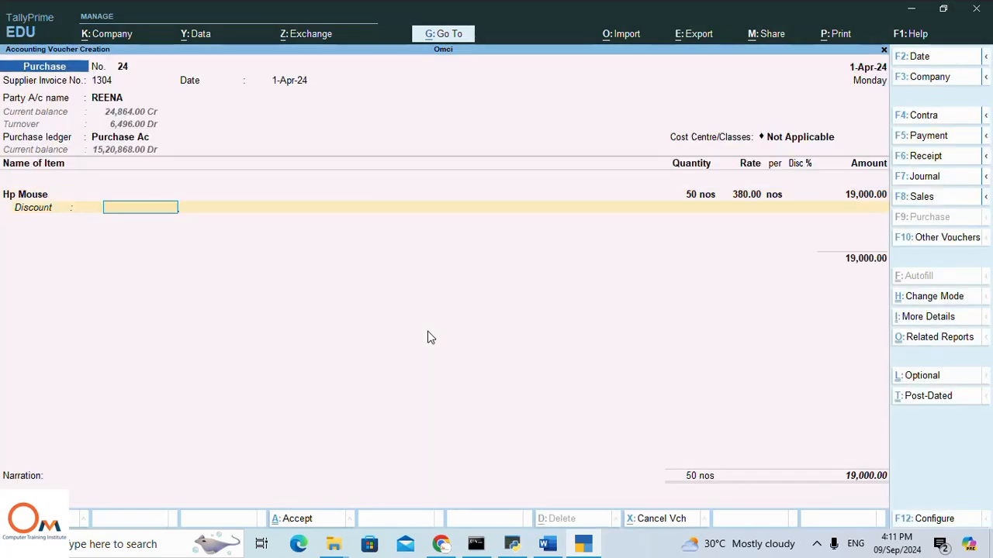
key(Return)
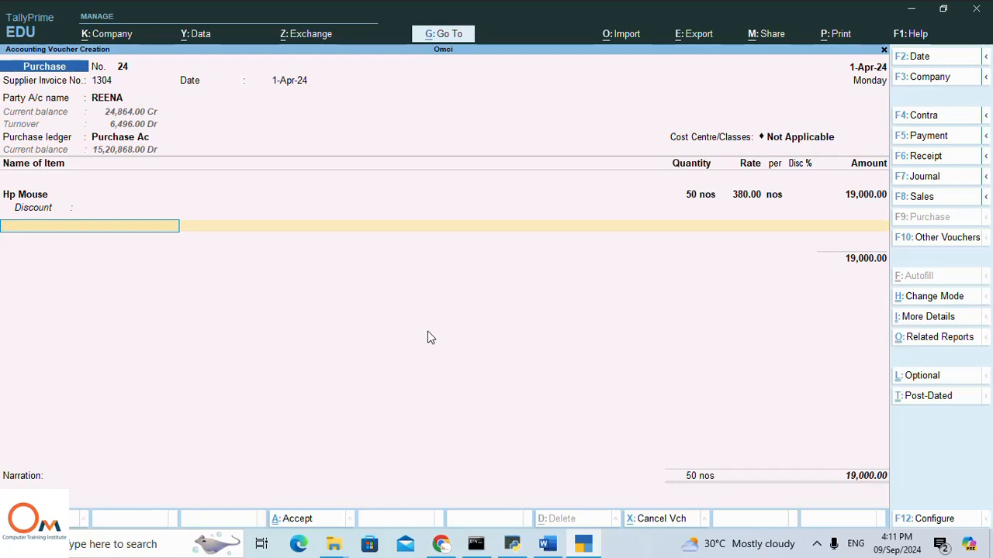
Step: Add Dell Mouse as the second stock item and open its item allocation
text(D)
key(Down)
key(Down)
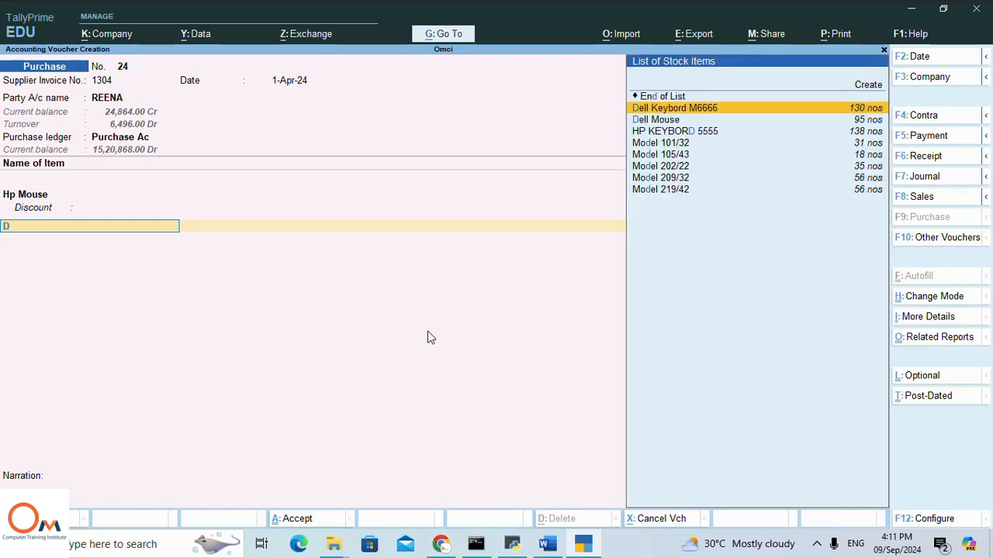
key(Return)
key(Return)
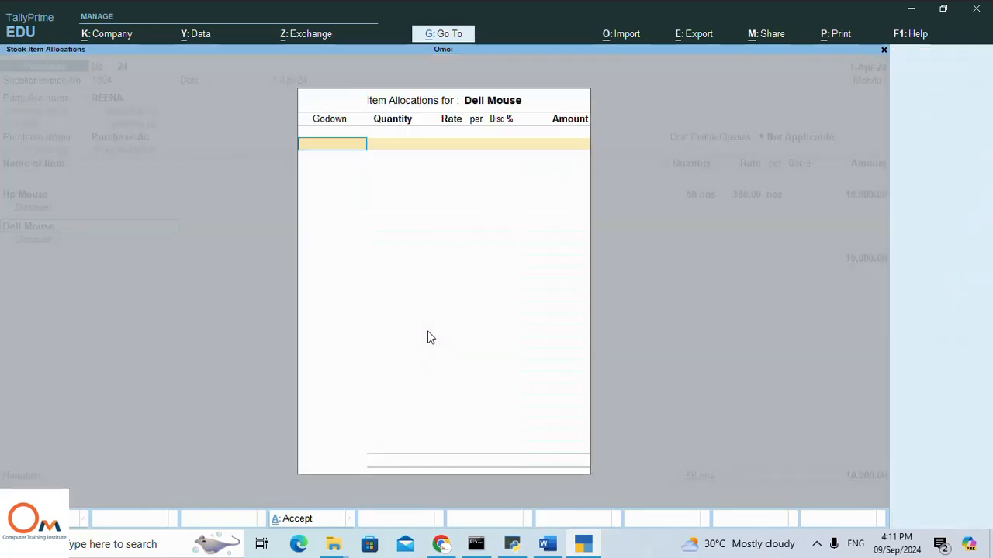
Step: Allocate 50 nos of Dell Mouse to the Panvel godown at a rate of 400 with no line discount, checking the notes
text(P)
key(Down)
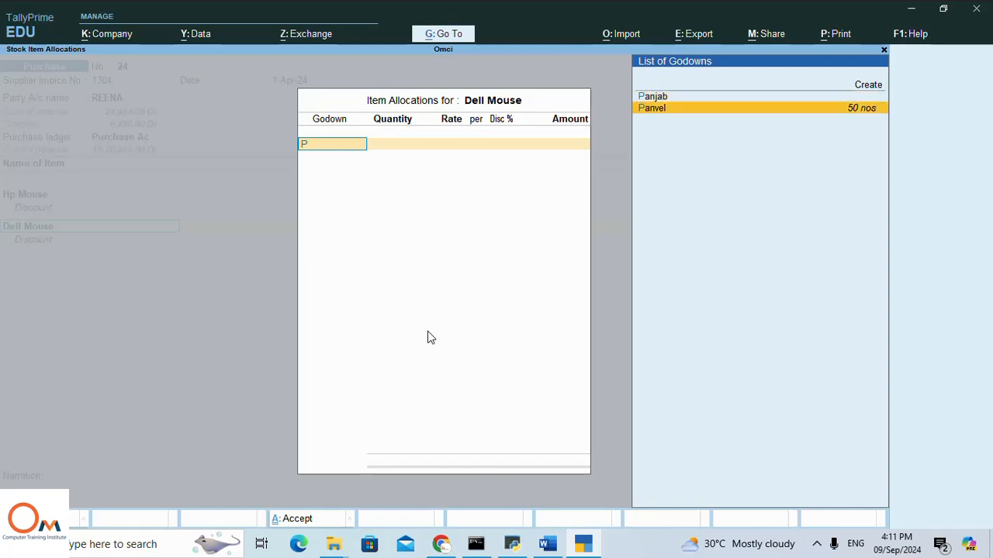
key(Return)
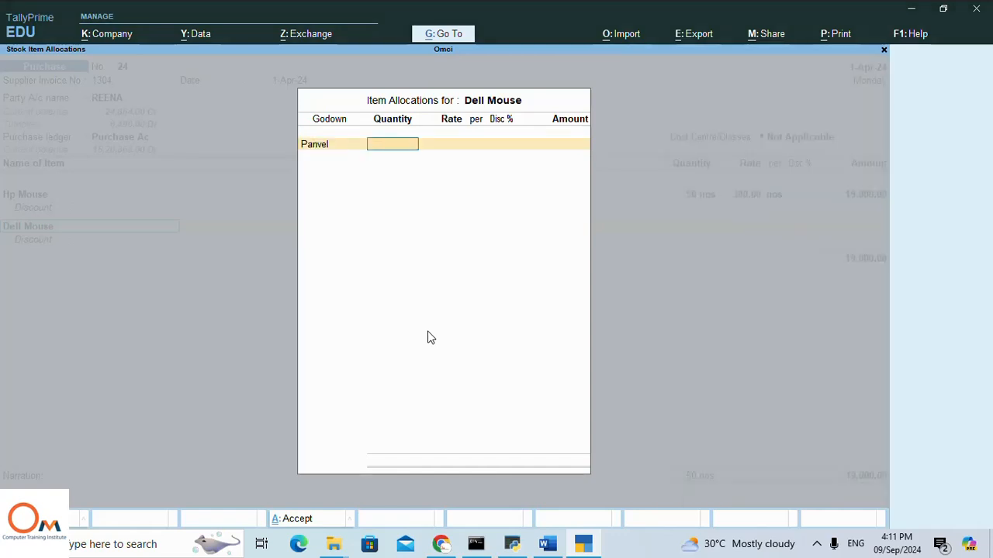
text(50)
key(Return)
key(alt+Tab)
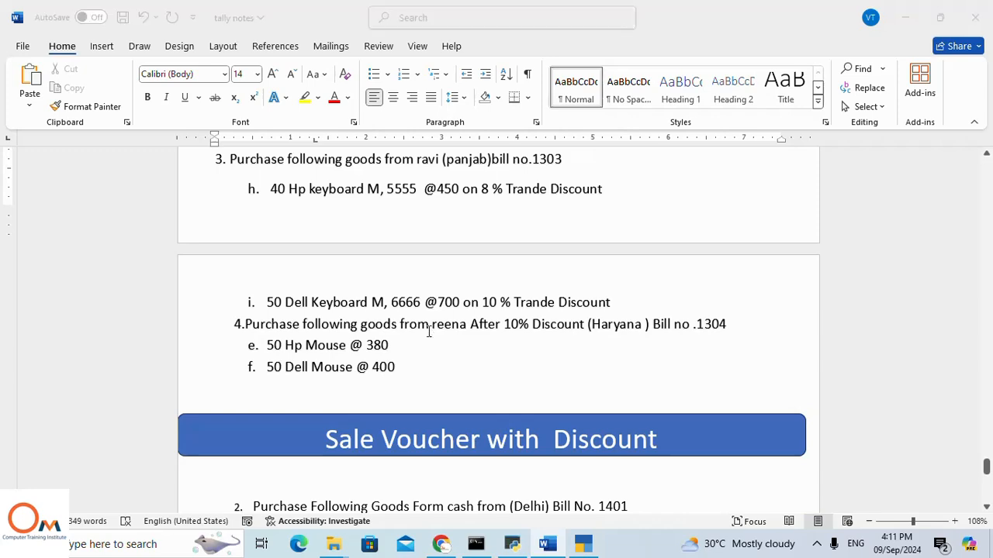
key(alt+Tab)
key(Return)
key(Return)
key(Return)
key(Return)
key(Return)
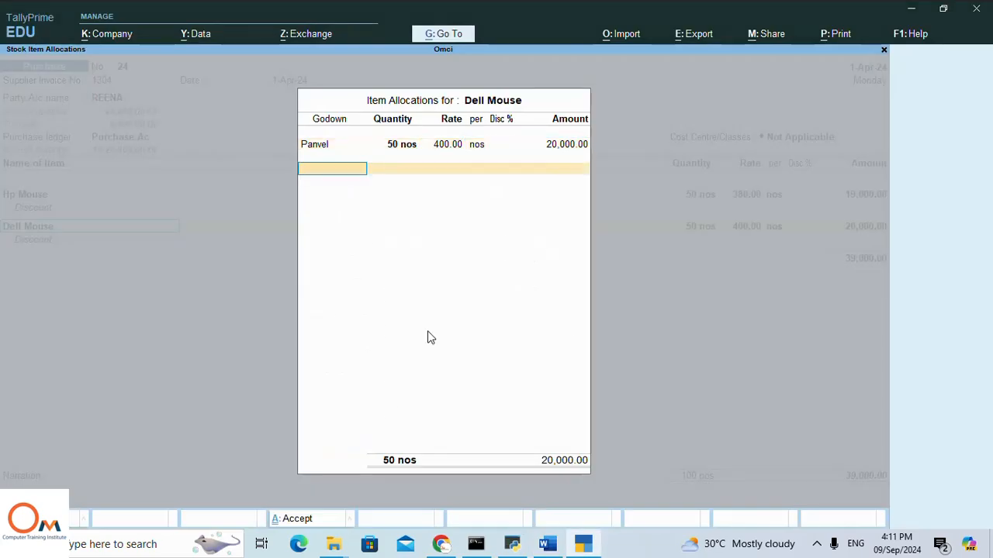
key(Return)
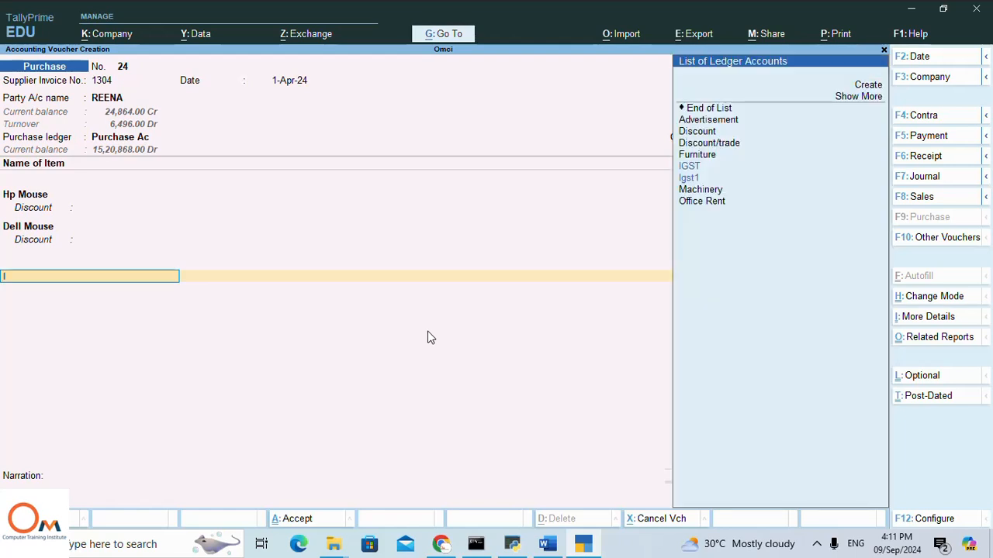
Step: Add the IGST ledger below the stock items at a rate of 12%
key(Down)
key(Down)
key(Down)
key(Down)
key(Down)
key(Down)
key(Up)
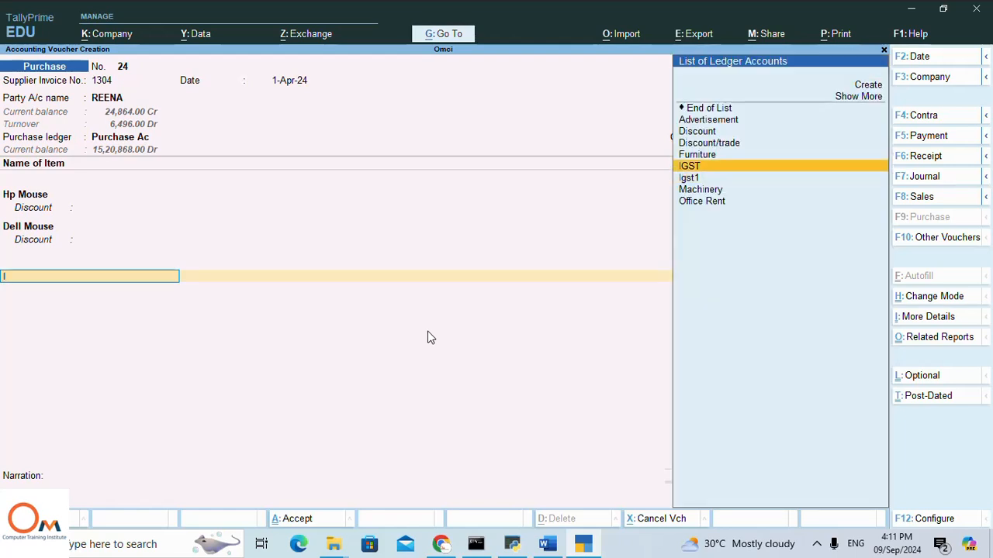
key(Return)
text(12)
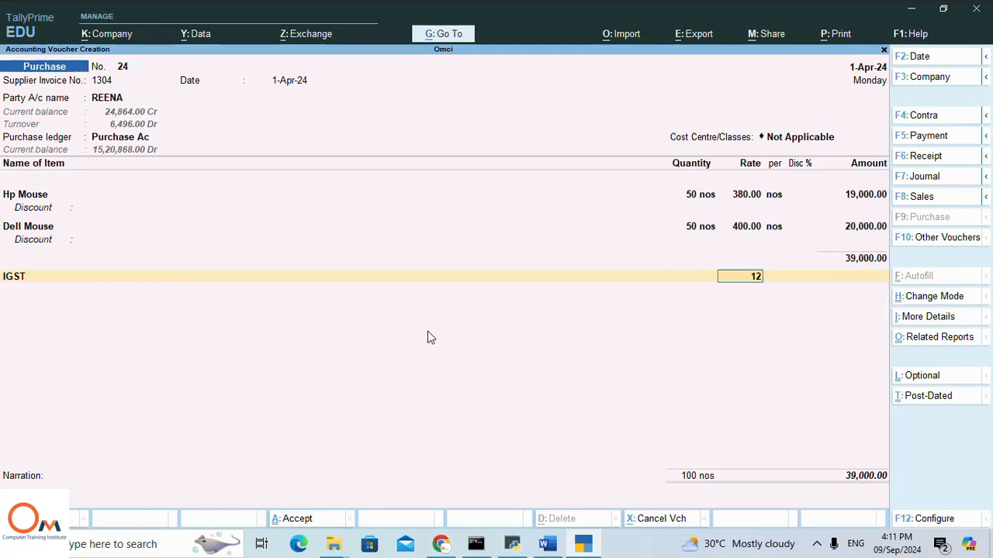
key(Return)
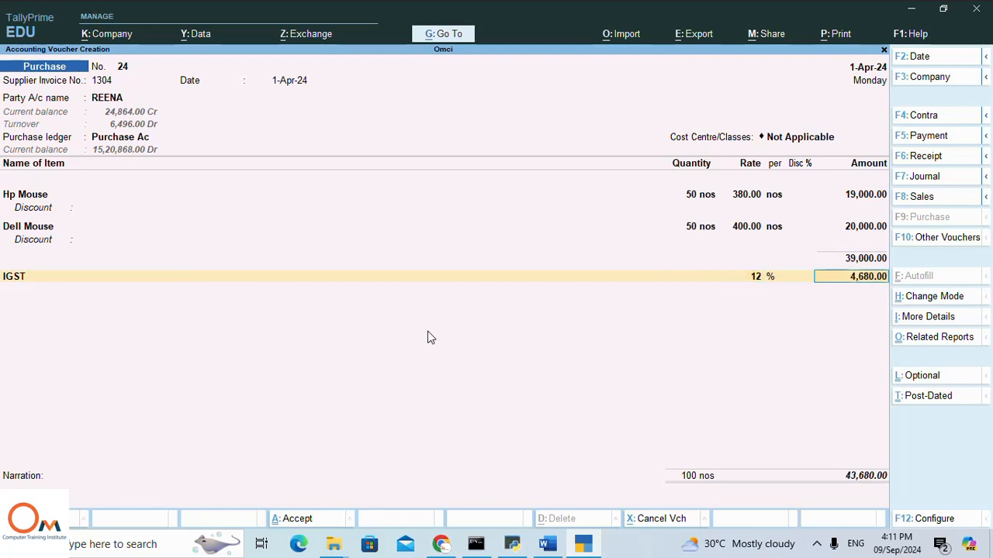
Step: Add the Discount ledger as the line below IGST
key(Return)
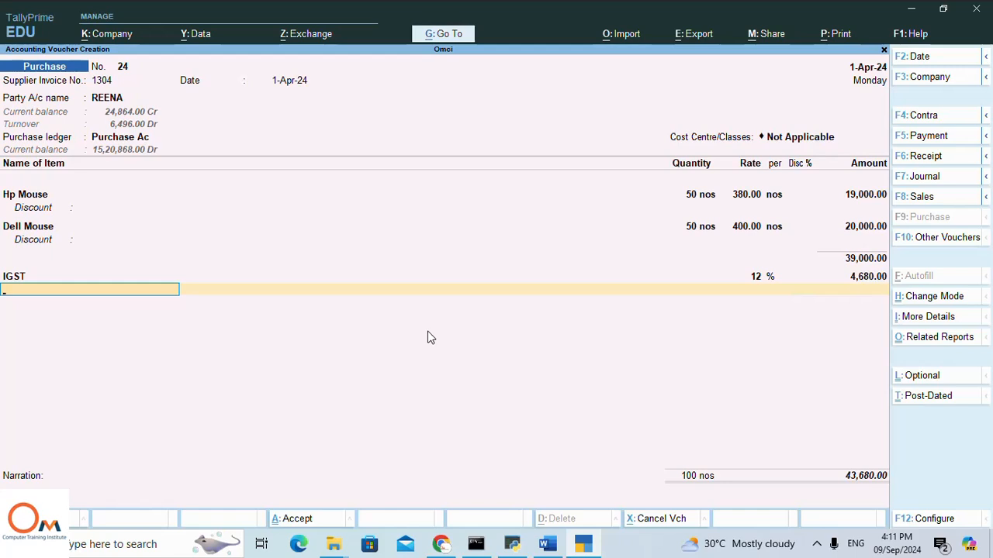
text(D)
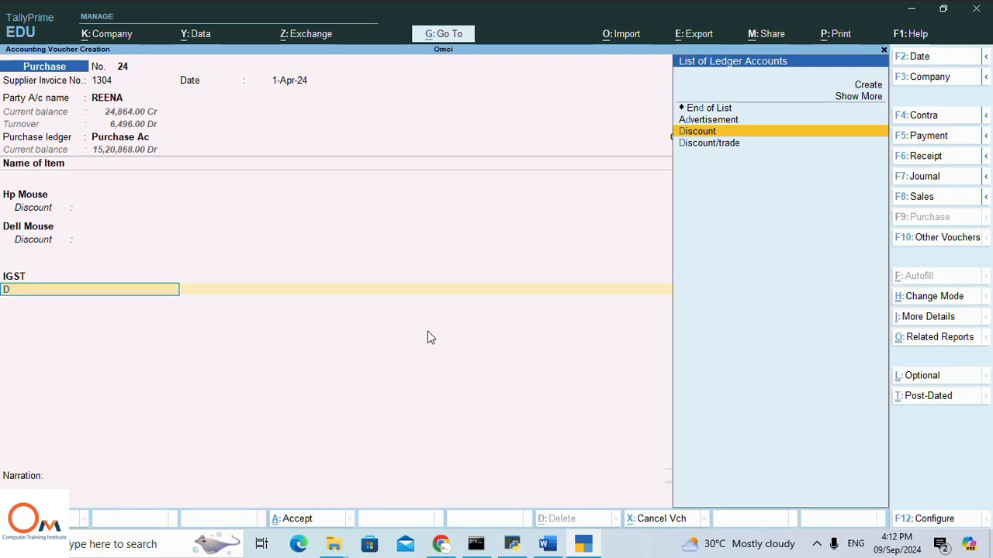
key(Return)
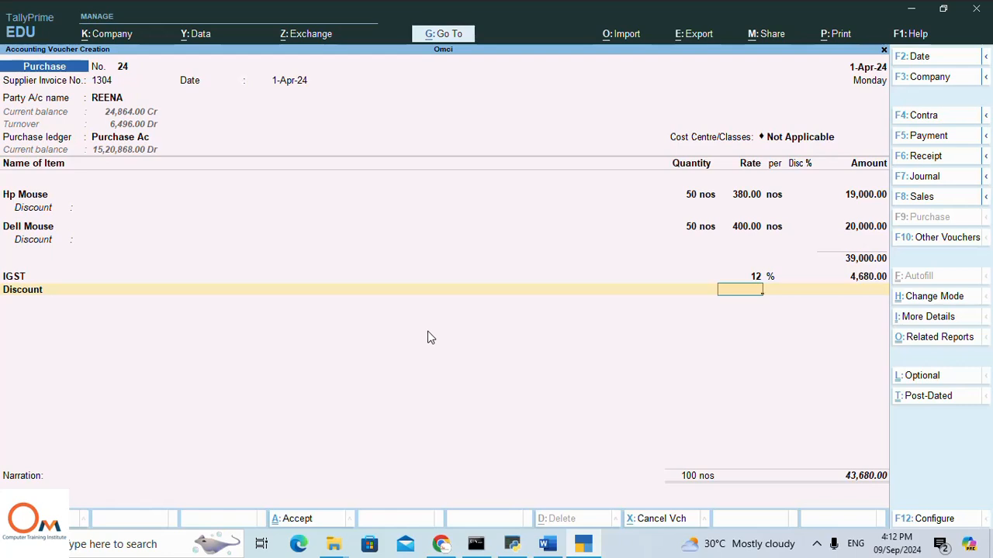
key(alt)
key(ctrl+n)
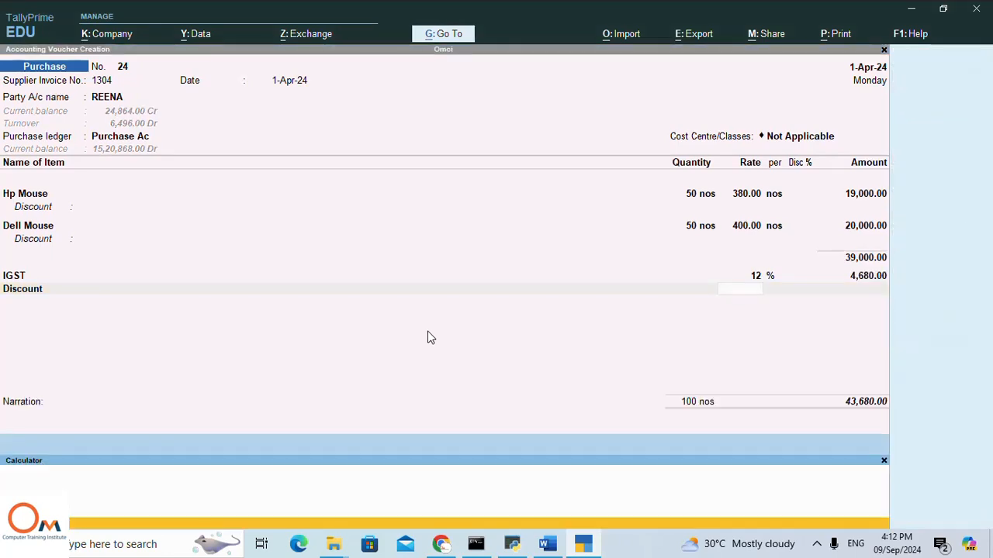
click(557, 309)
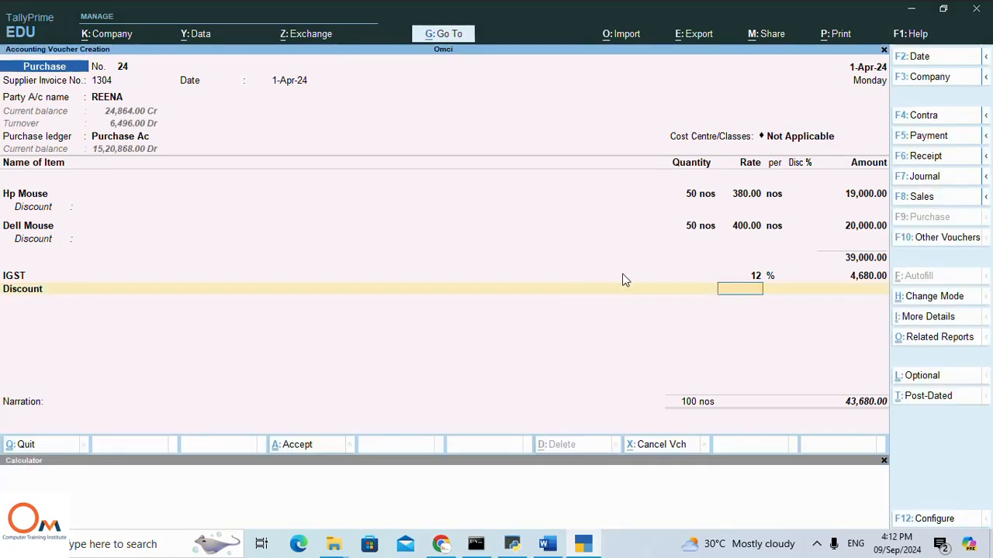
Step: Start a replacement ledger for the discount line, named Discunt and grouped under Indirect Incomes
click(41, 289)
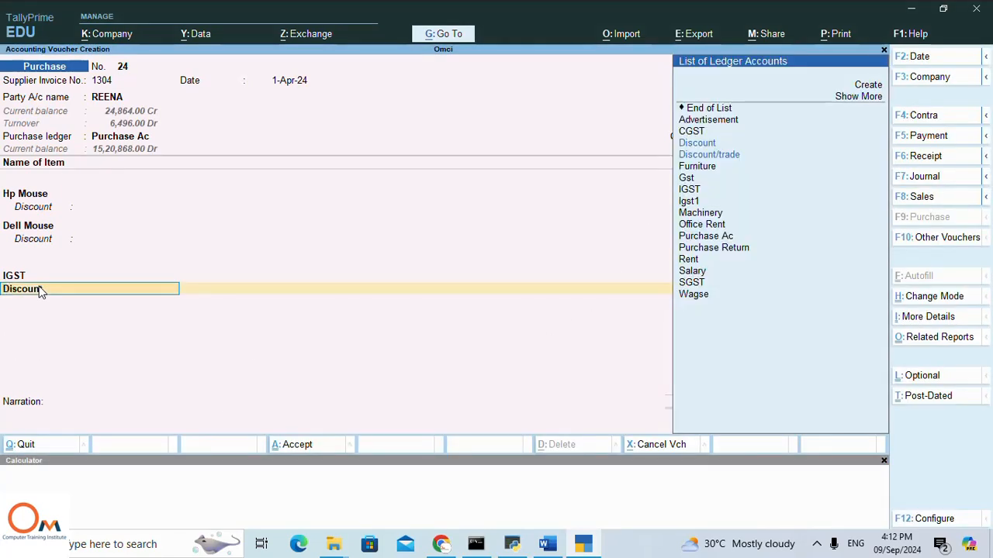
key(alt+c)
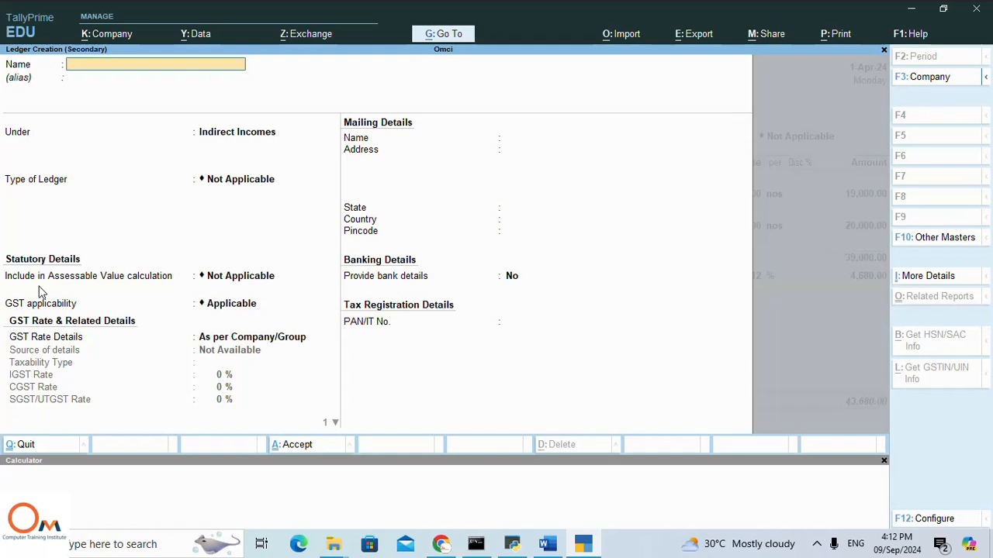
text(Dis)
text(c)
key(BackSpace)
text(scunt)
key(Return)
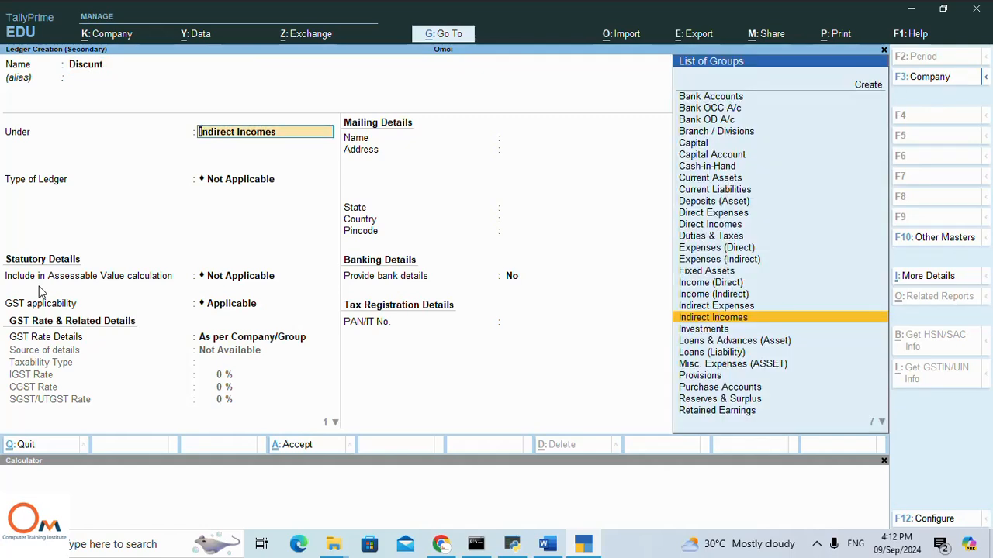
key(Return)
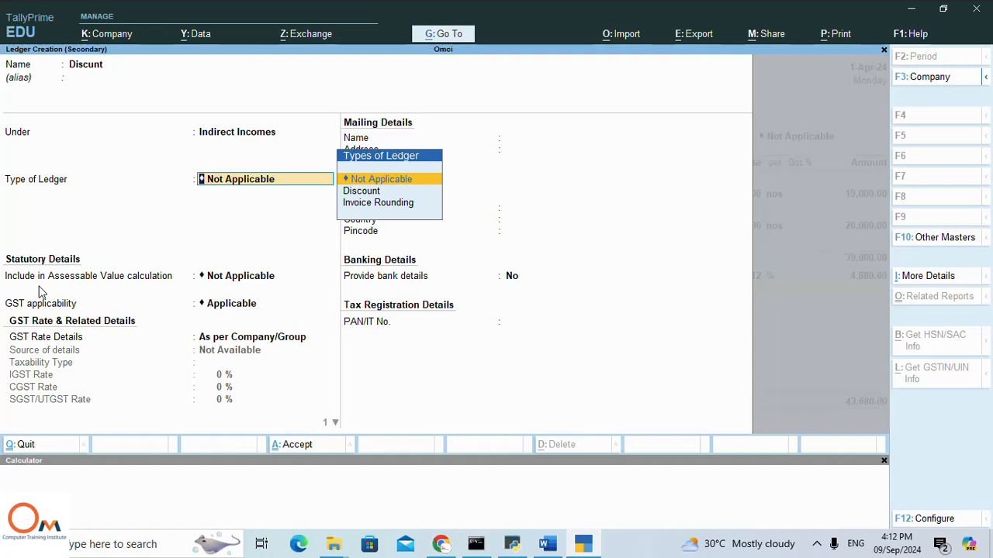
Step: Save the Discunt ledger with Discount as its ledger type and enter a rate of 10% on its voucher line
click(87, 69)
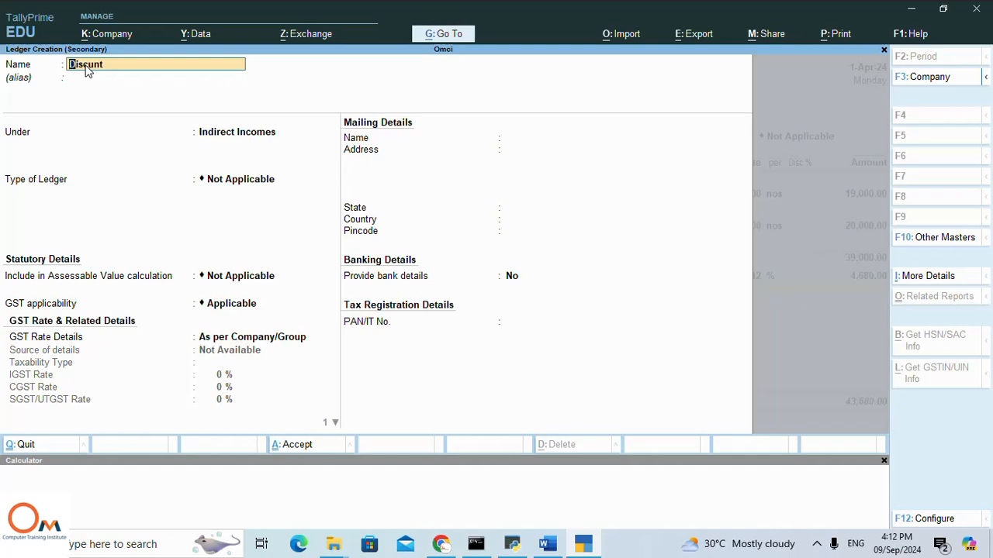
key(Return)
key(Return)
key(Return)
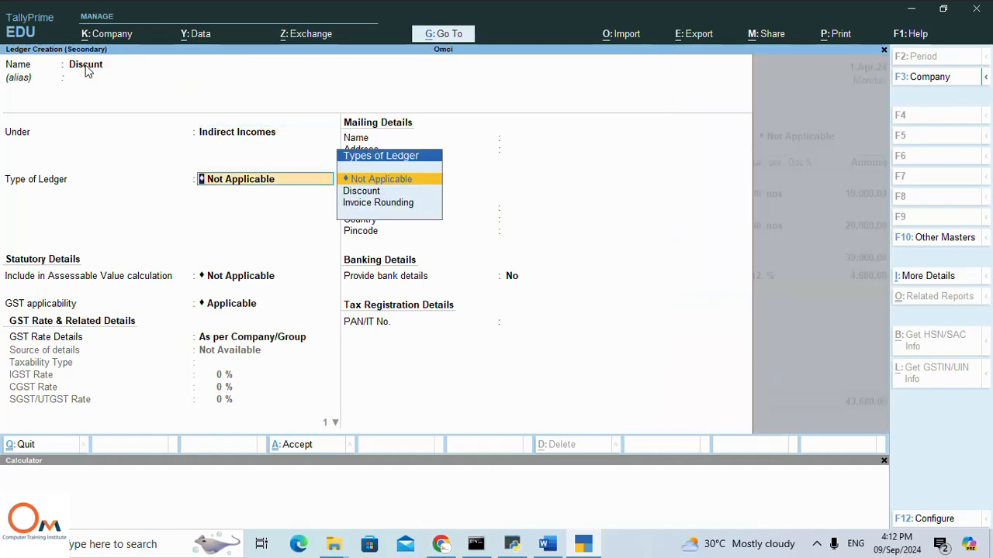
key(Down)
key(Return)
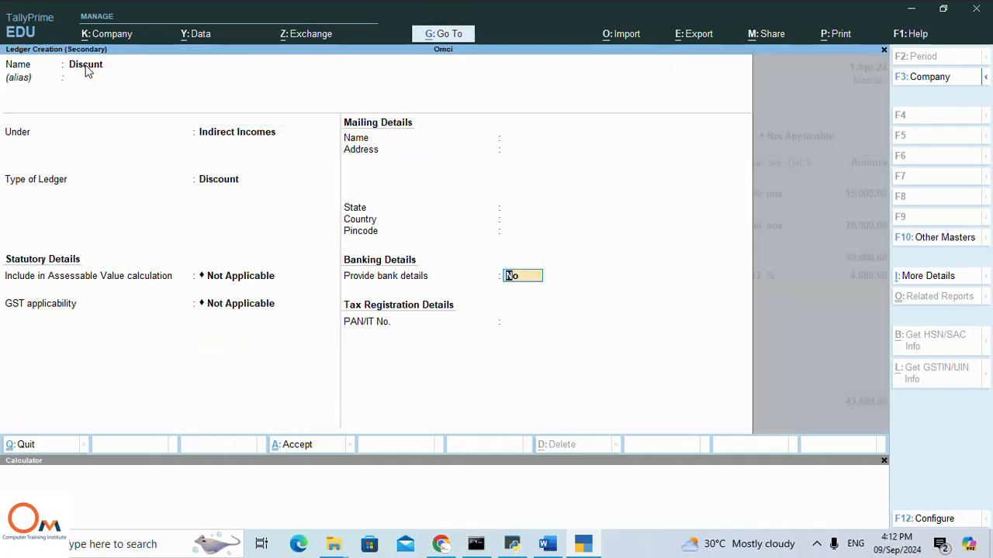
key(Return)
key(Return)
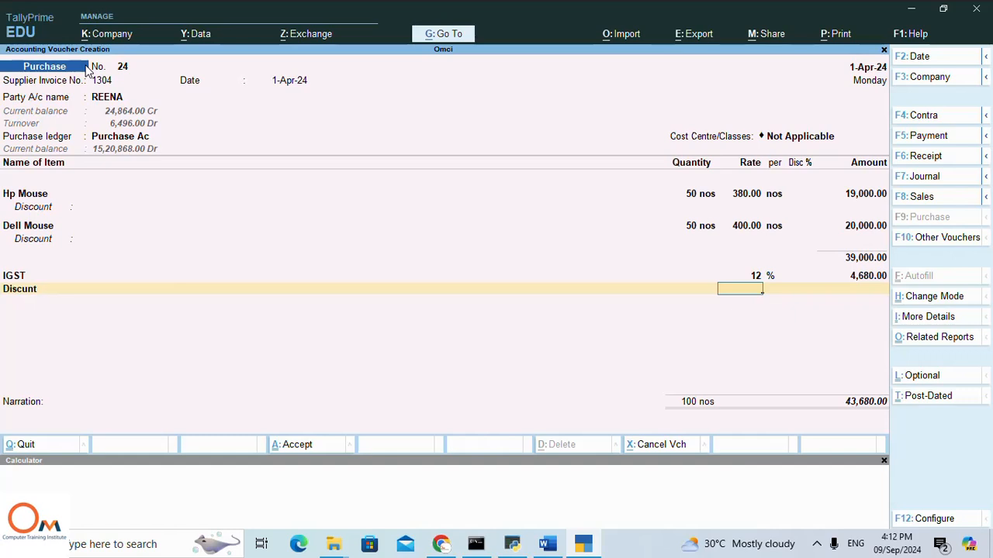
text(10)
key(Return)
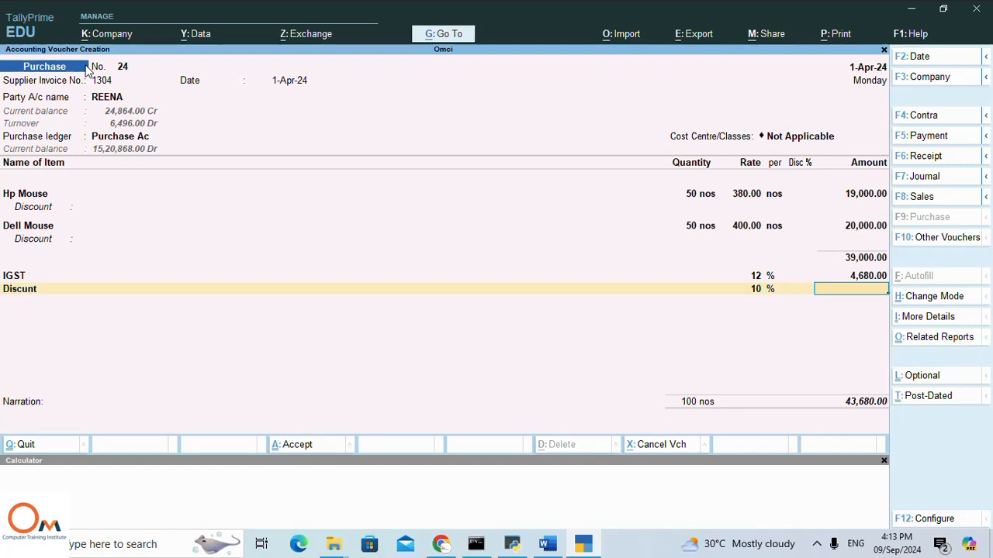
Step: Start another new ledger from the Discunt line and name it Discount1 with no alias
click(23, 291)
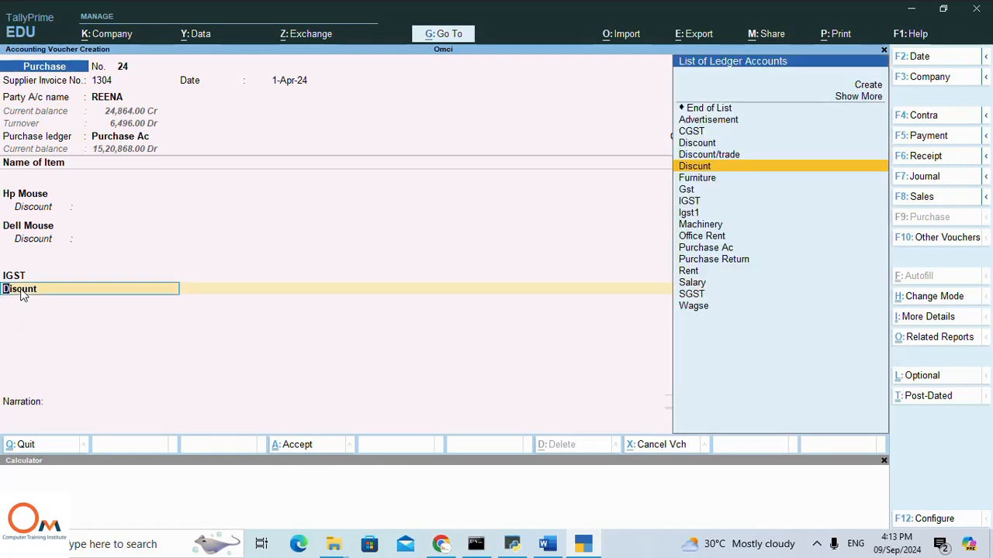
key(Up)
key(Up)
key(Up)
key(Up)
key(Up)
key(Up)
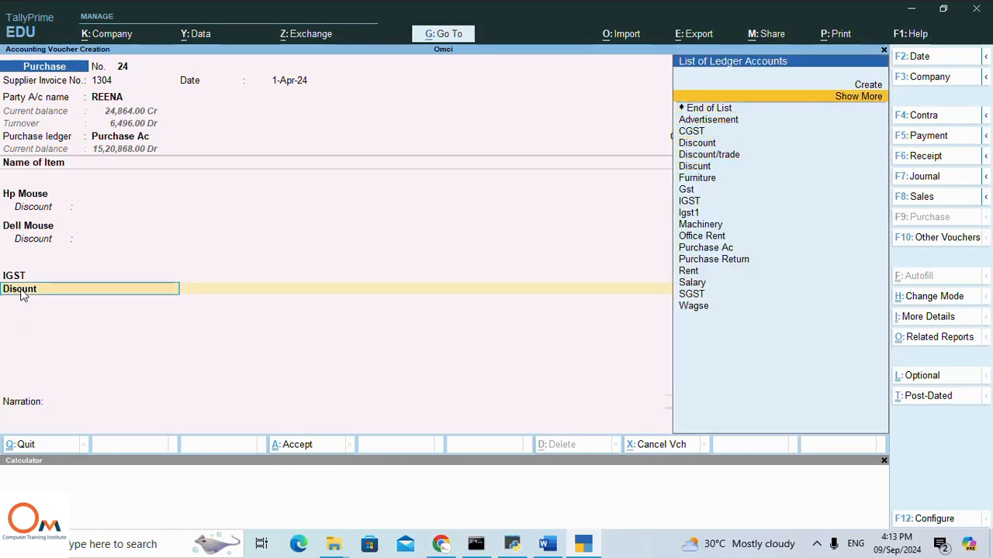
key(Up)
key(Return)
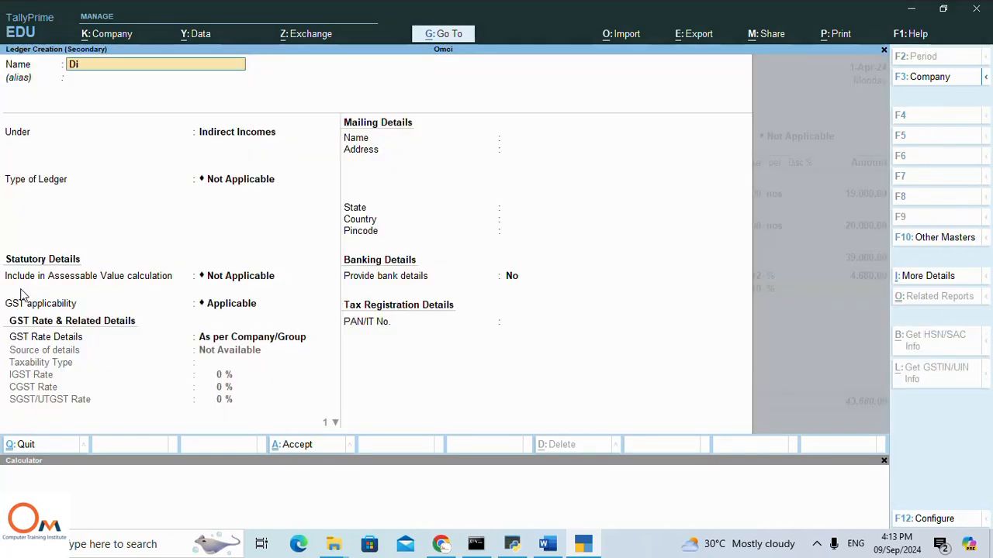
text(Discount1)
key(Return)
key(Return)
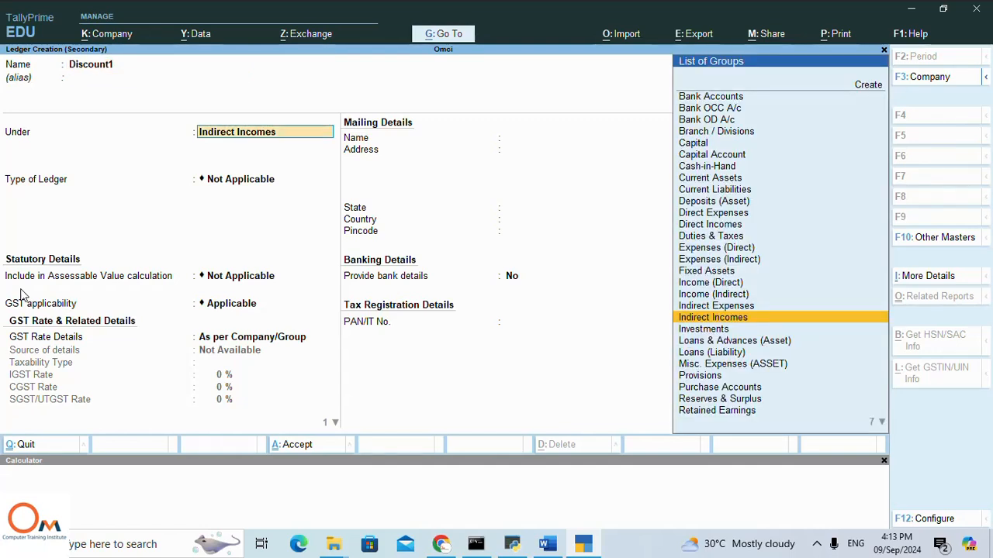
Step: Group Discount1 under Indirect Expenses, keep its ledger type Not Applicable and supply type Services, and save the ledger
text(In)
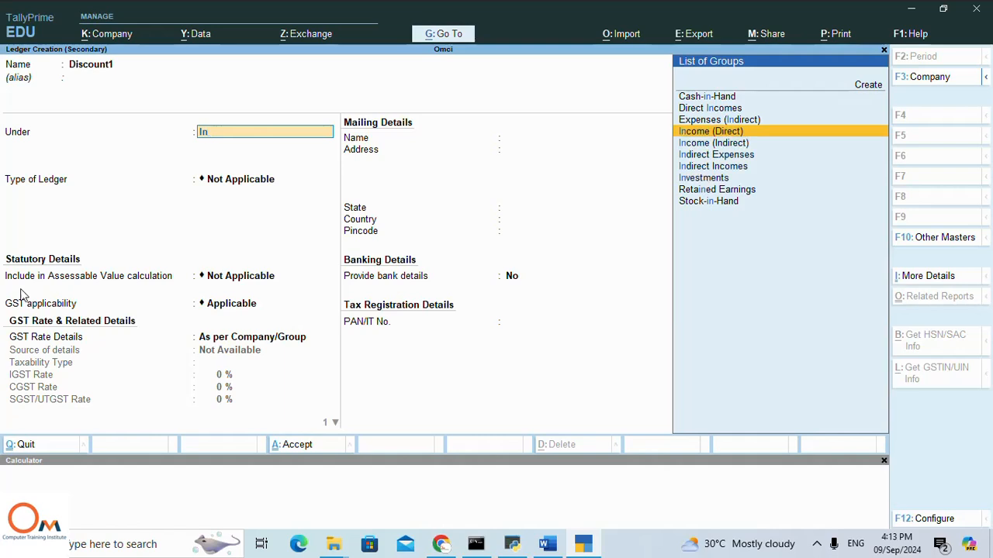
key(Down)
key(Down)
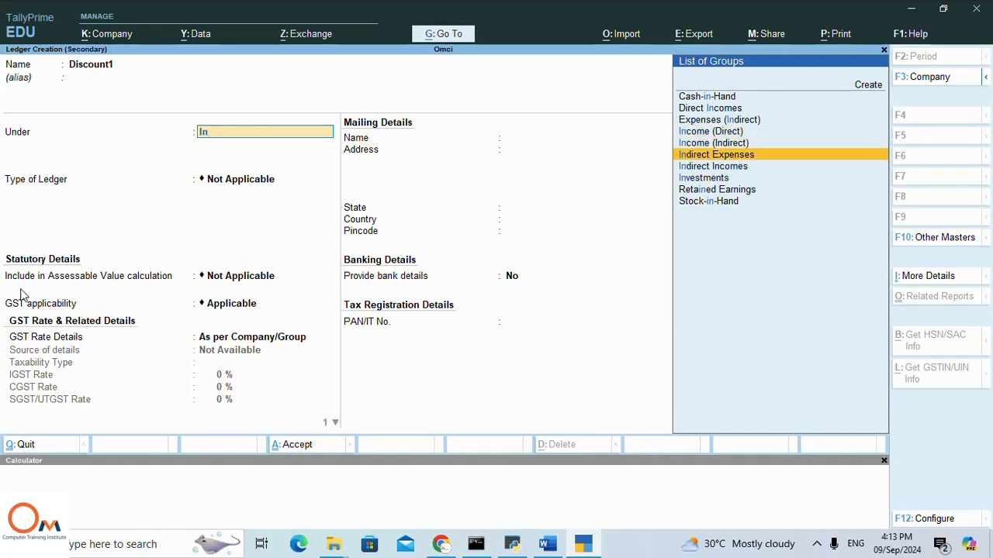
key(Return)
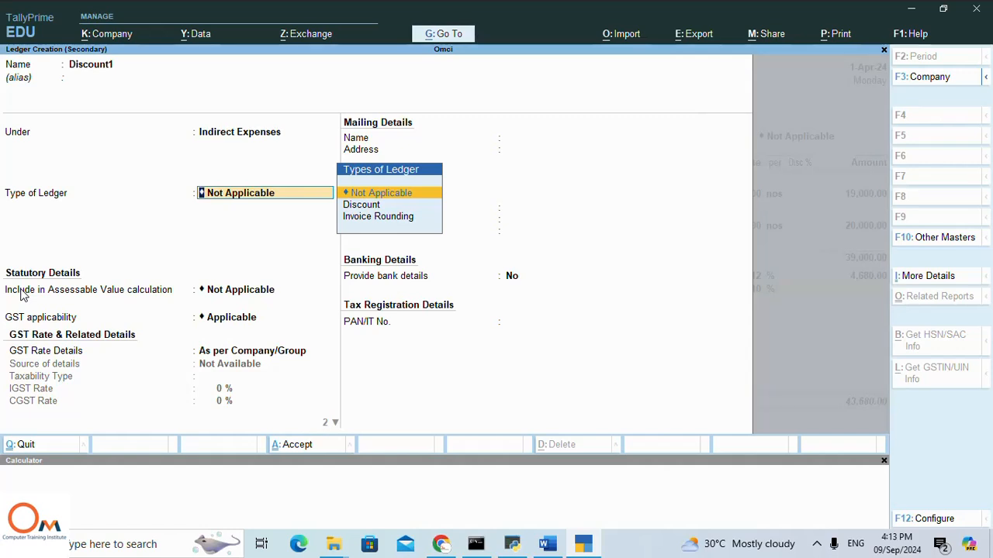
key(Return)
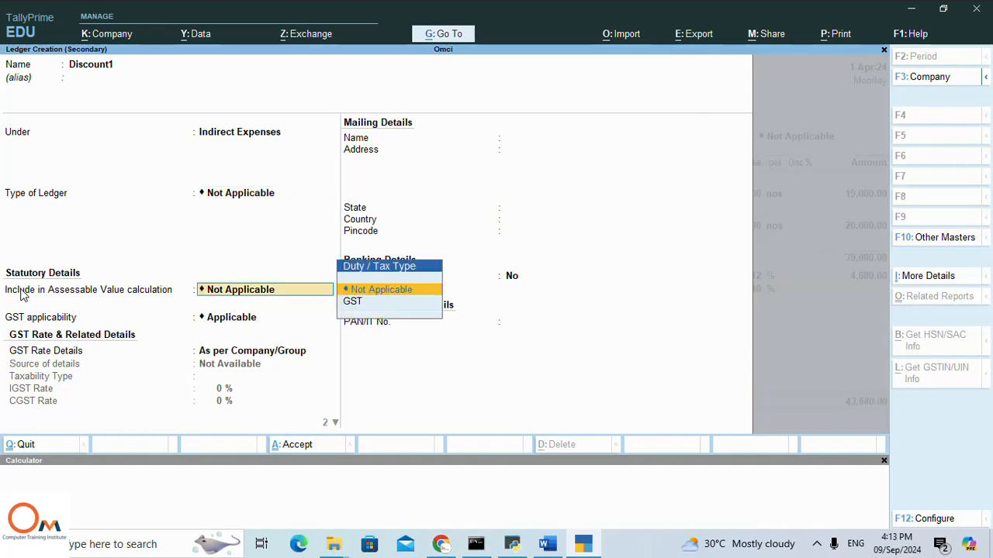
key(Return)
key(Return)
key(Return)
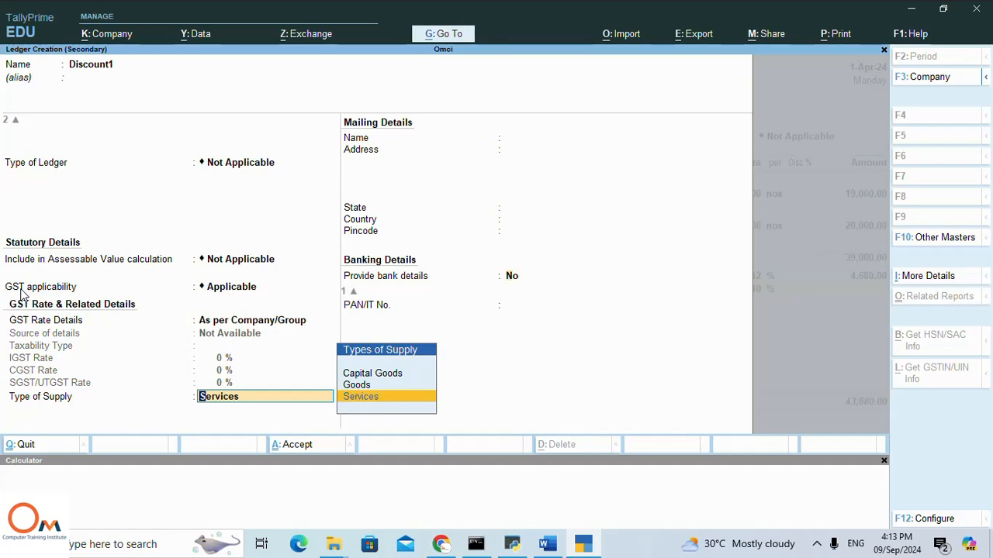
key(Return)
key(Return)
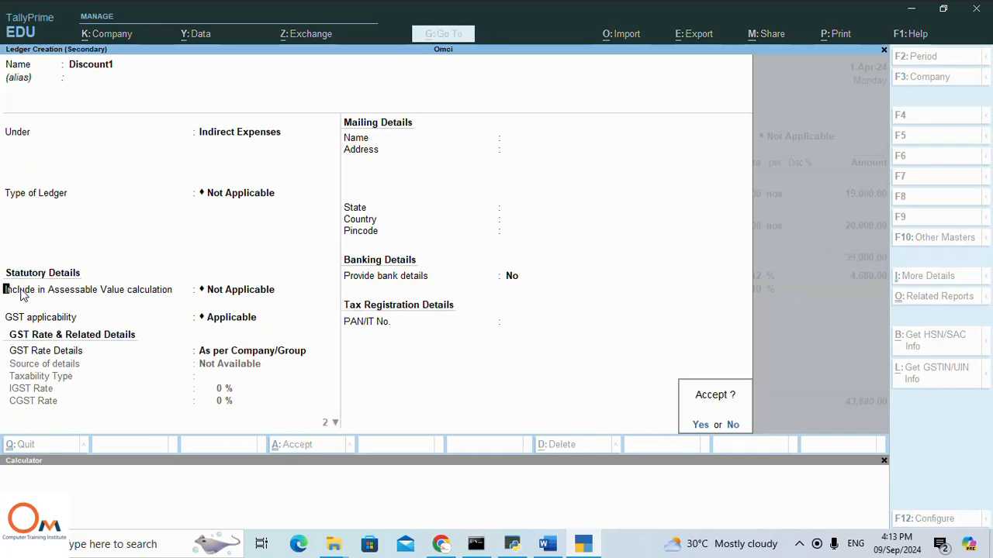
key(Return)
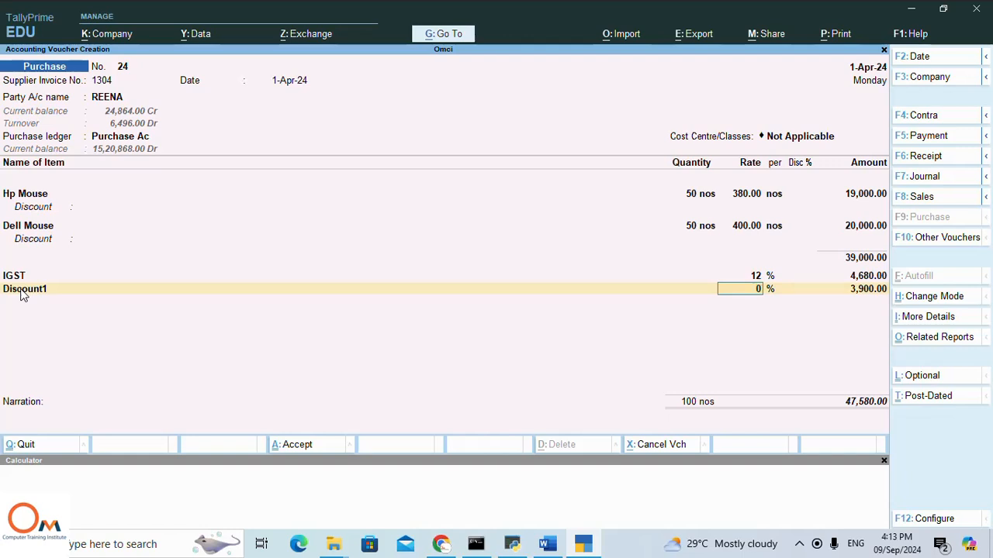
Step: Keep Discount1 on the line with no rate and an amount of 3,900.00, and finish the ledger entries
click(23, 291)
key(Return)
key(Return)
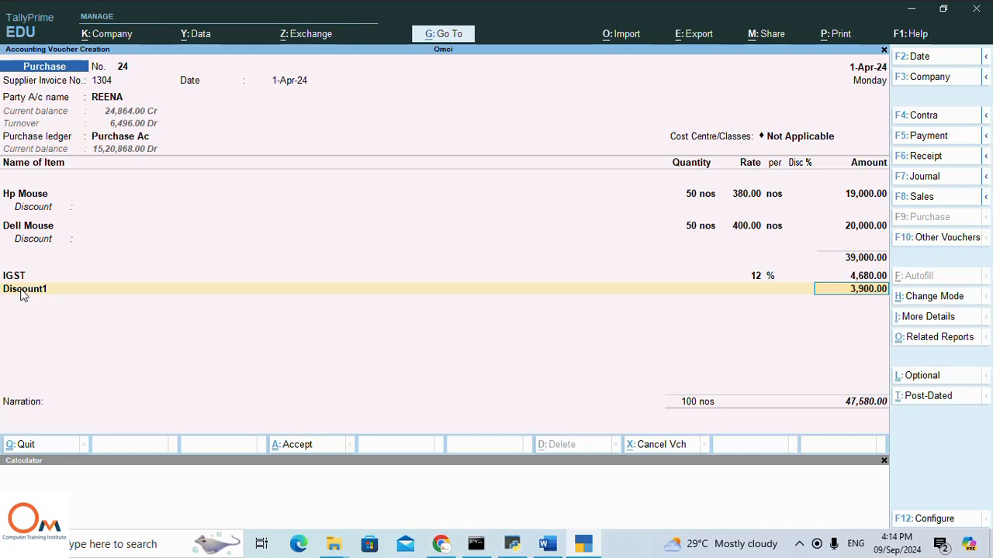
key(Return)
key(Return)
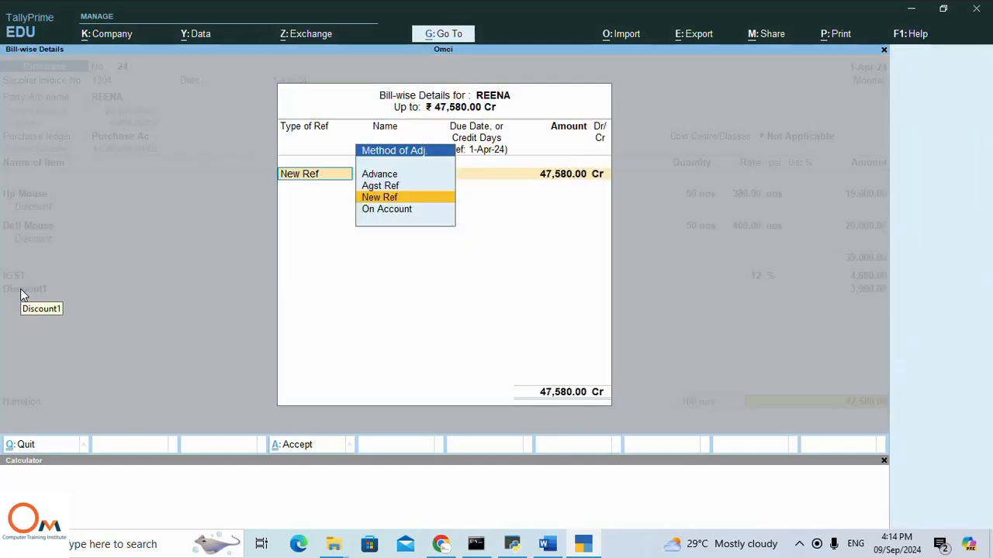
Step: Fill in the bill-wise details as New Ref 1304 with 20 credit days for the full amount
key(Return)
key(Return)
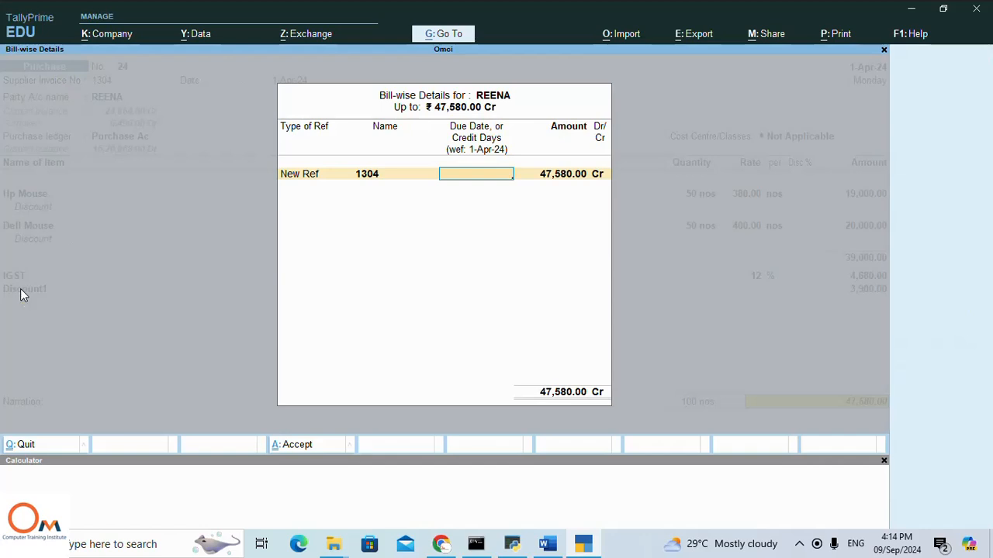
text(20)
key(Return)
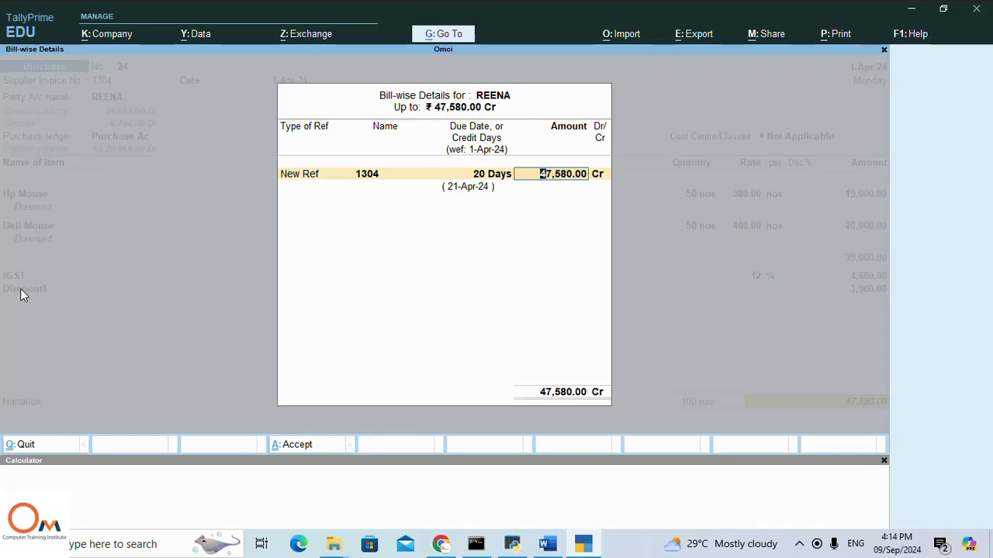
key(Return)
key(Return)
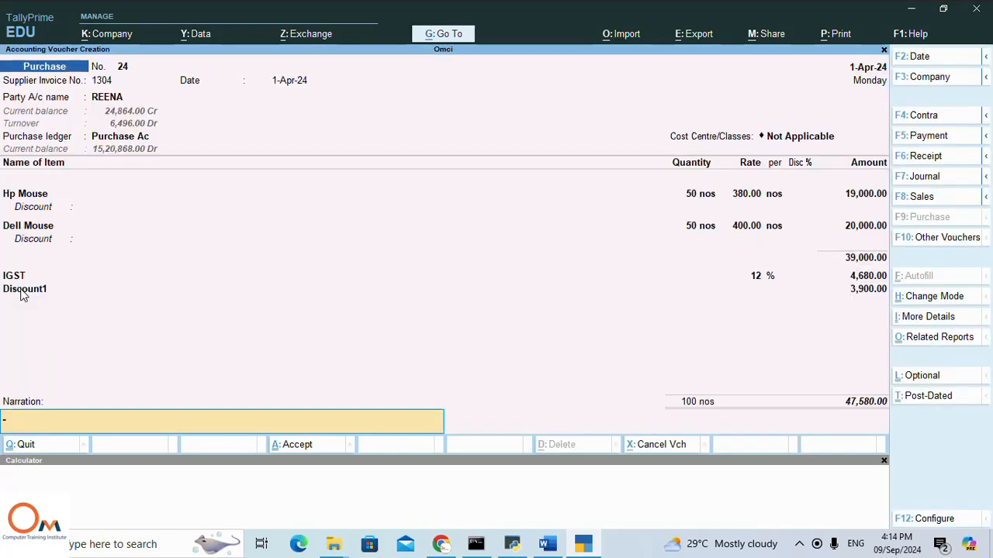
Step: Leave the narration blank and save the purchase voucher
key(Return)
key(Return)
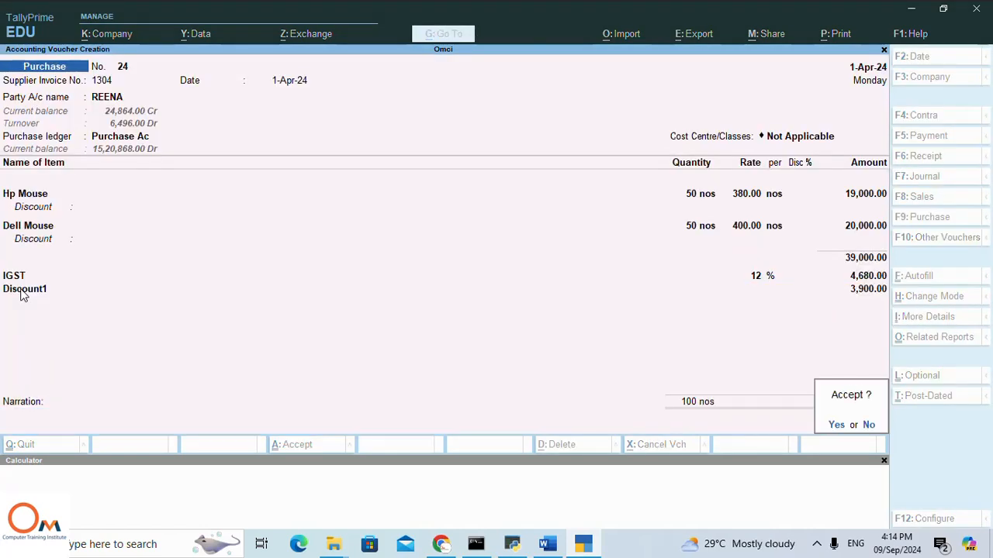
key(Return)
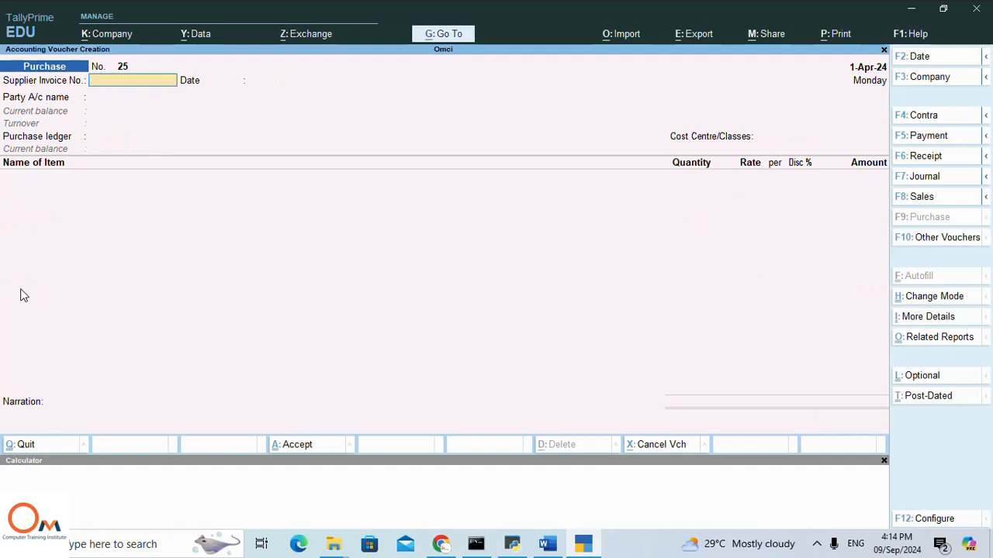
Step: Leave the blank purchase voucher for the Gateway of Tally and decline quitting the program
key(Escape)
key(Return)
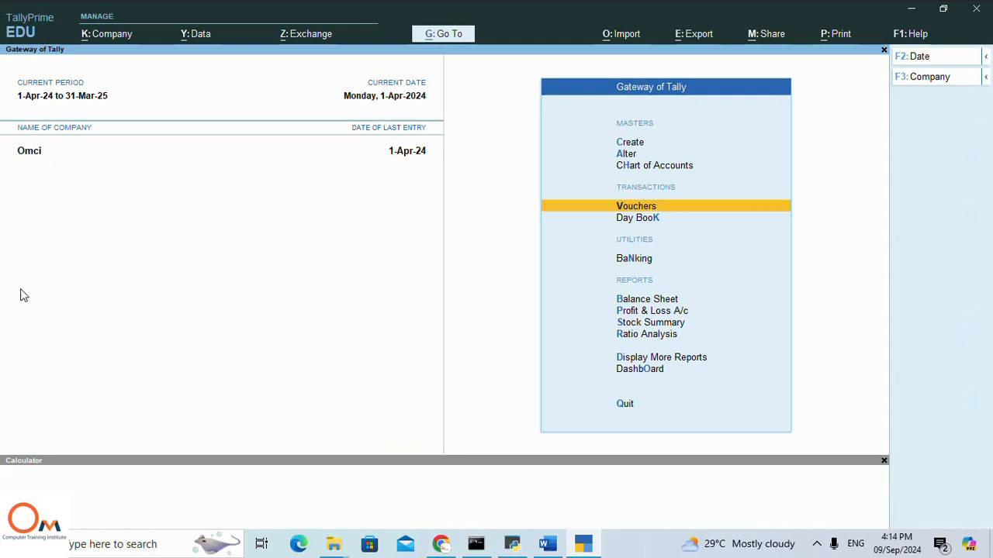
key(Down)
key(Down)
key(Down)
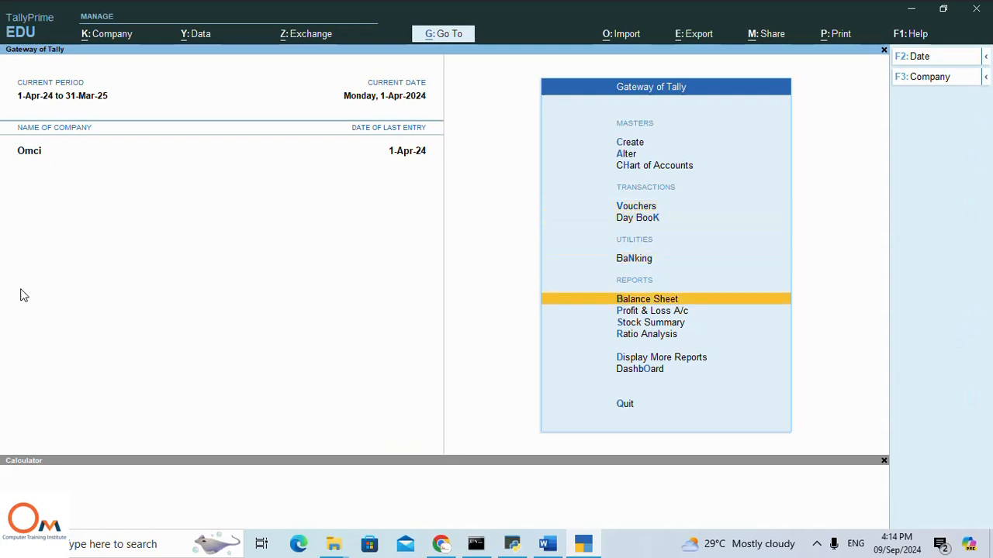
key(Escape)
key(n)
Step: Open Display More Reports from the Gateway of Tally
key(Down)
key(Down)
key(Down)
key(Down)
key(Down)
key(Down)
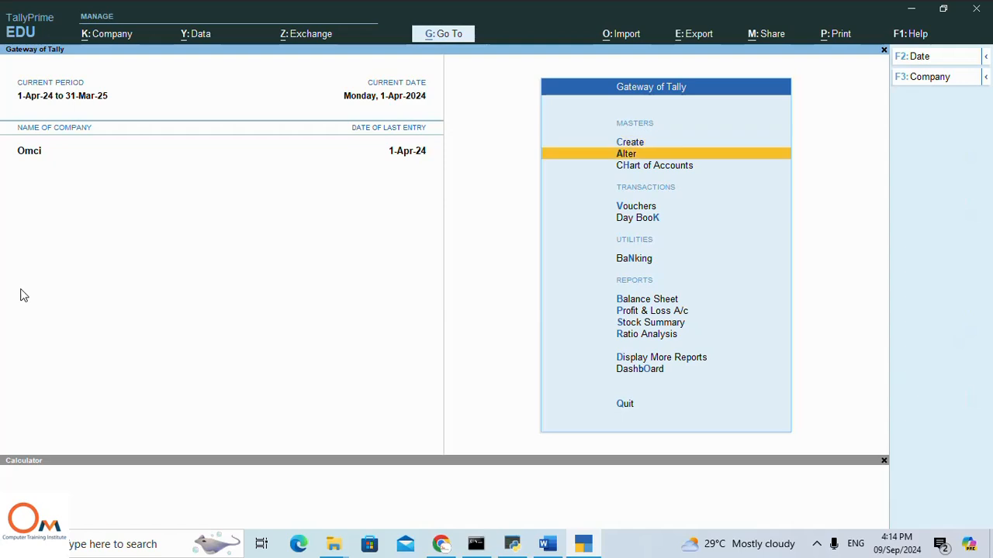
key(Down)
key(Down)
key(Down)
key(Down)
key(Down)
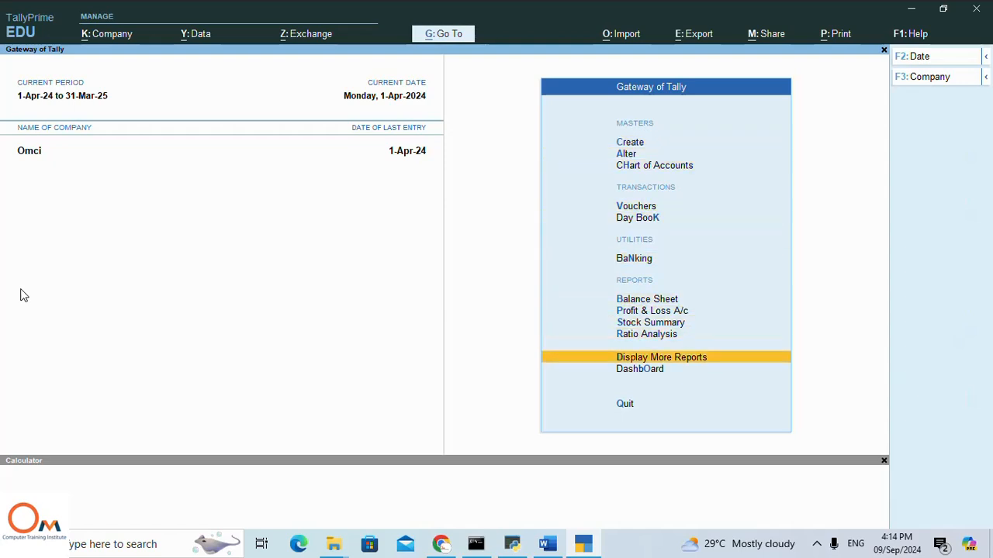
key(Up)
key(Return)
Step: Open Account Books among the accounting reports
key(Down)
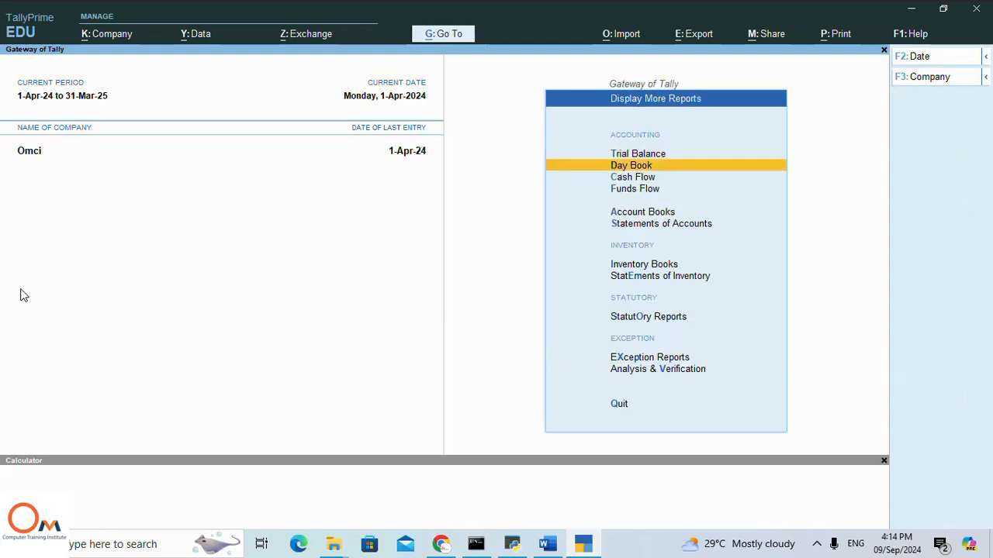
key(Down)
key(Up)
key(Down)
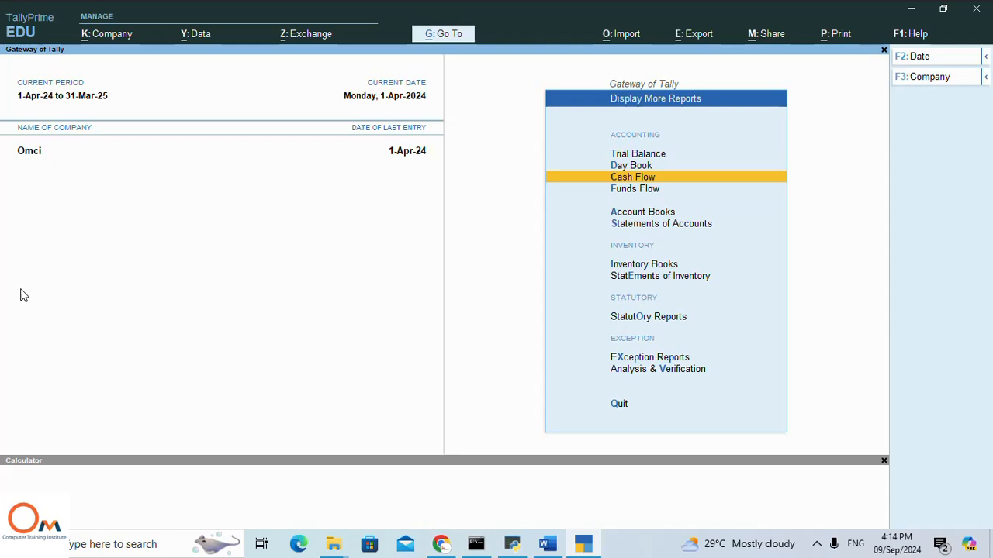
key(Up)
key(Down)
key(Down)
key(Down)
key(Return)
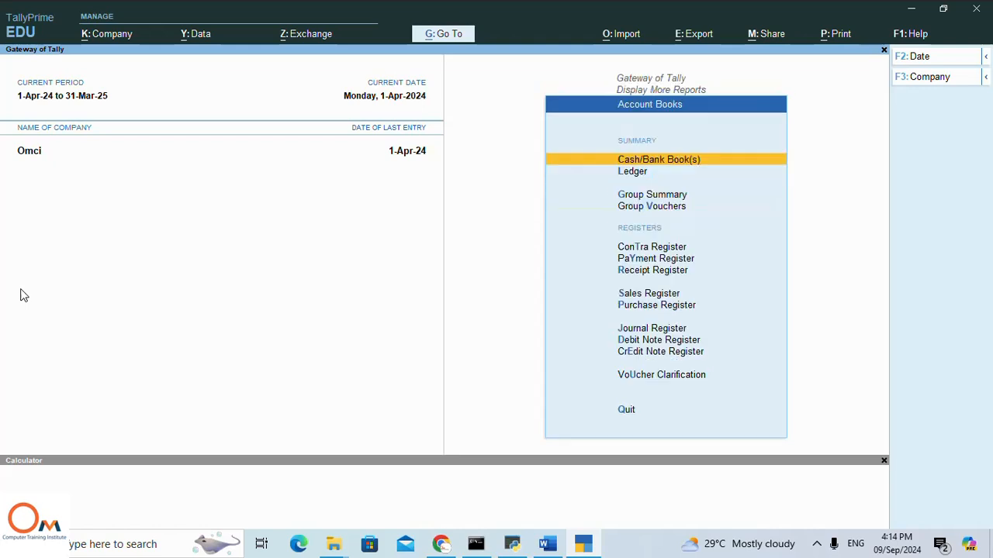
Step: Open the Purchase Register and list all purchase vouchers for April
key(Down)
key(Down)
key(Down)
key(Down)
key(Down)
key(Down)
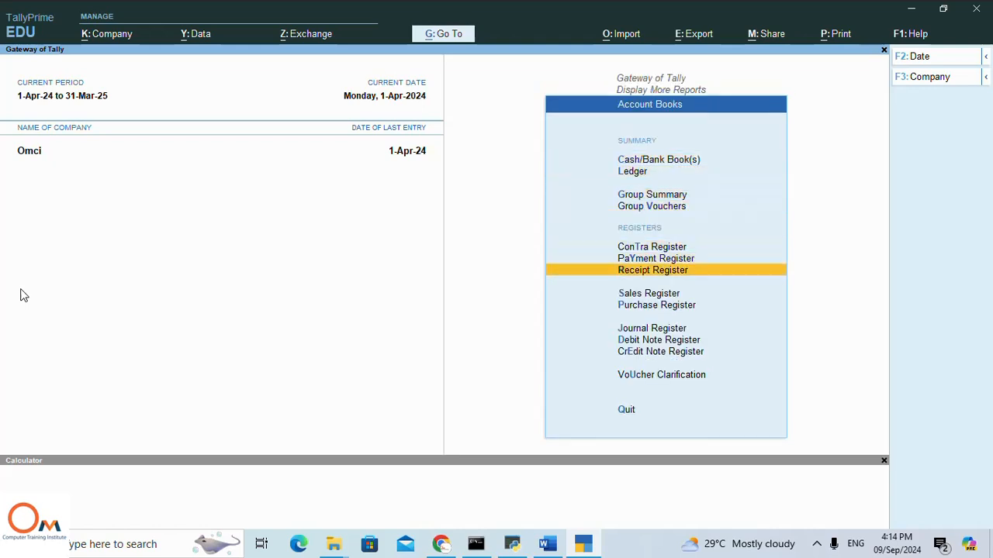
key(Down)
key(Down)
key(Return)
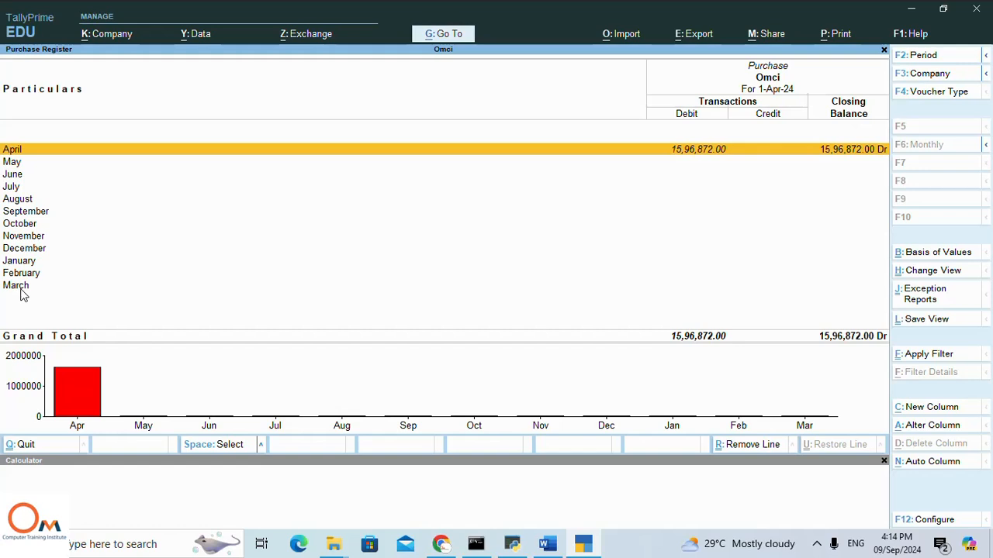
key(Return)
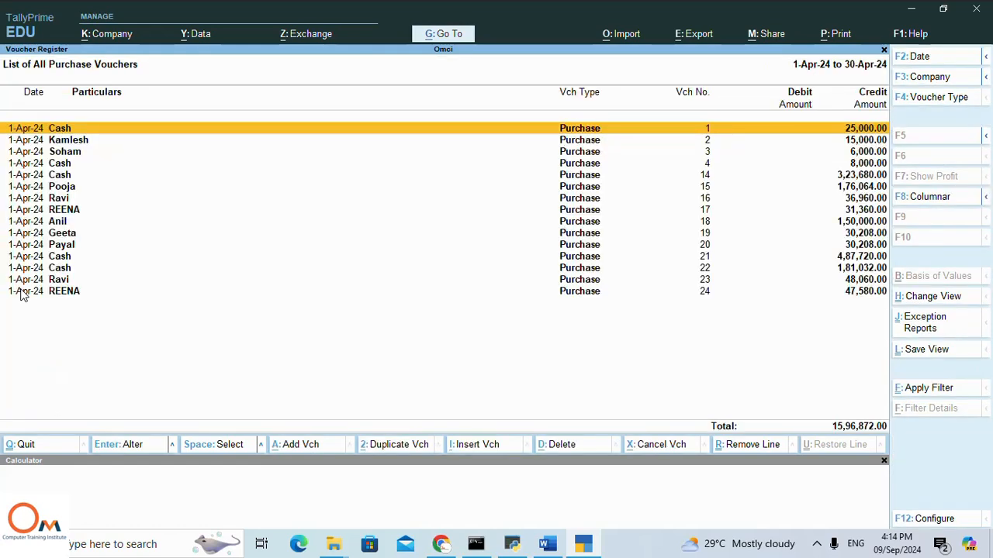
Step: Close the April voucher list and the purchase register, returning to the Gateway of Tally
key(Escape)
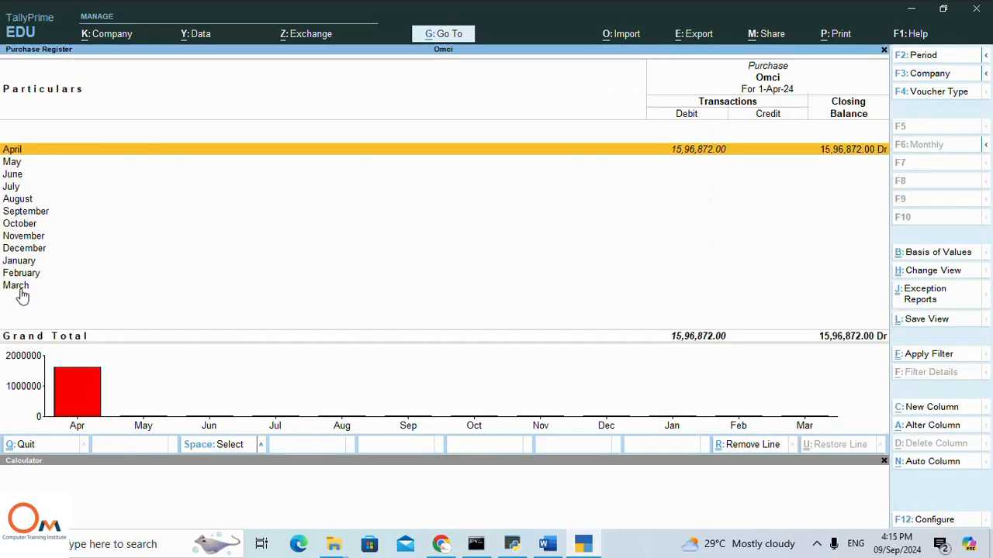
key(Escape)
key(Escape)
key(Escape)
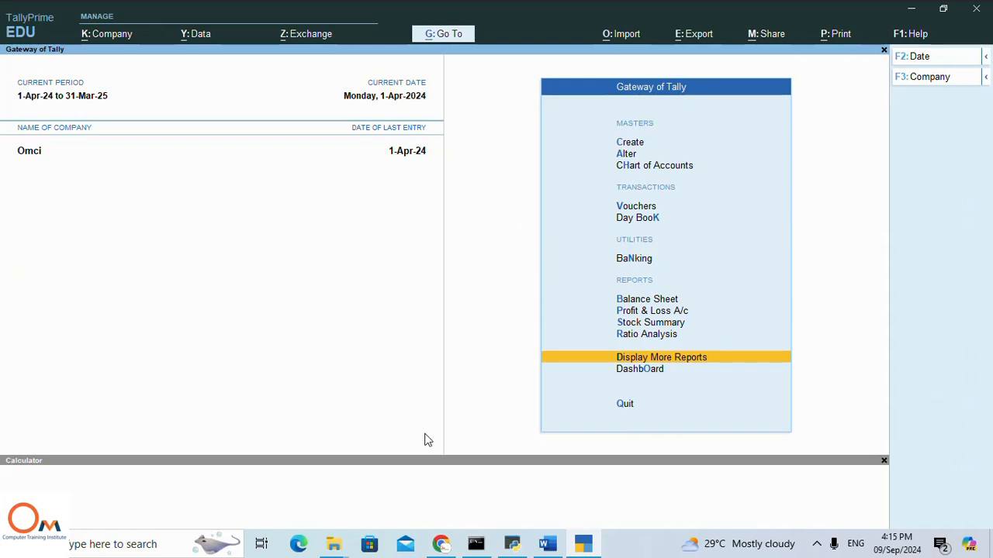
click(817, 544)
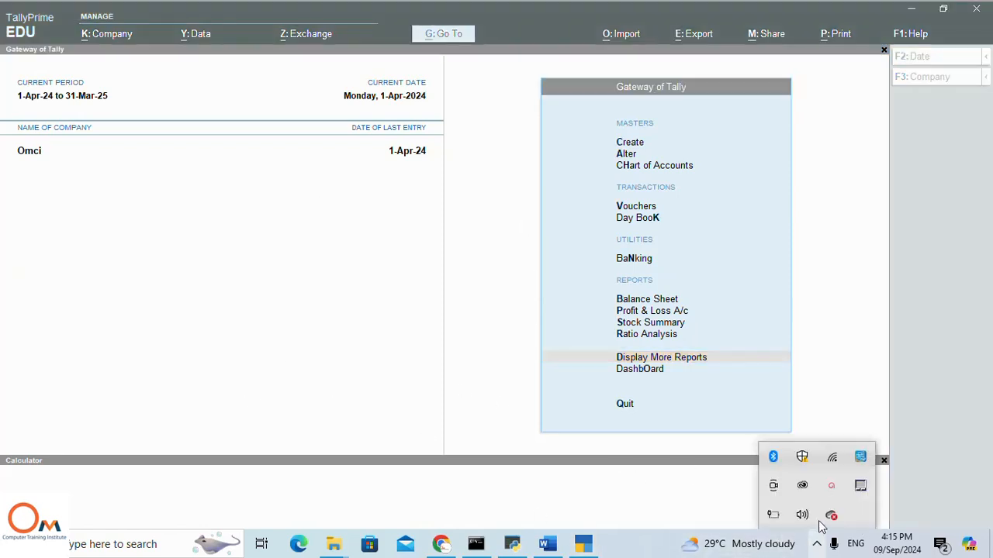